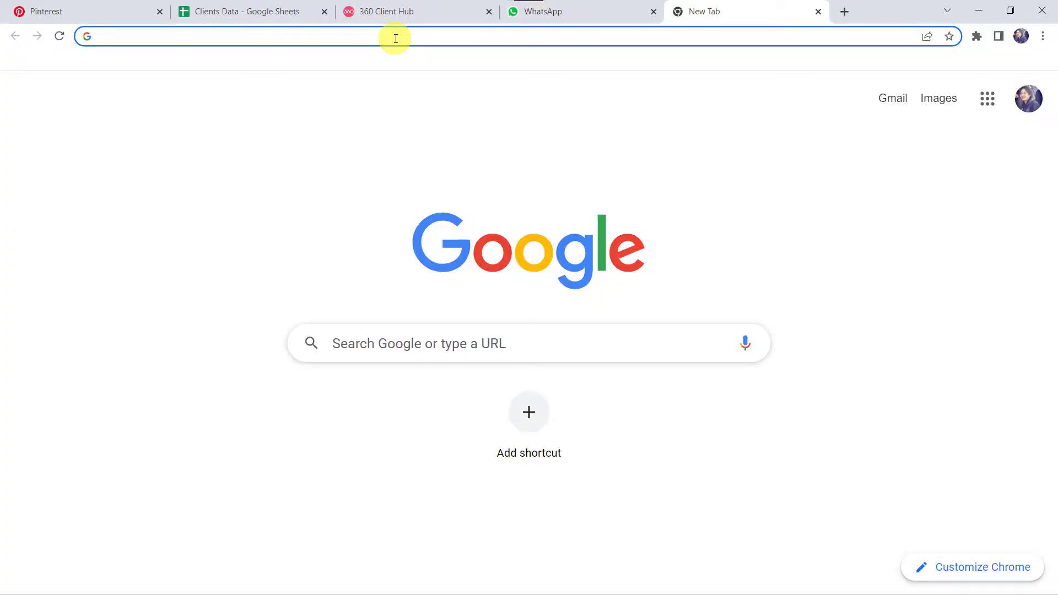
- Go to pabbly.com and open the Pabbly Connect product page from Products
{"action": "type", "text": "pabbly.com"}
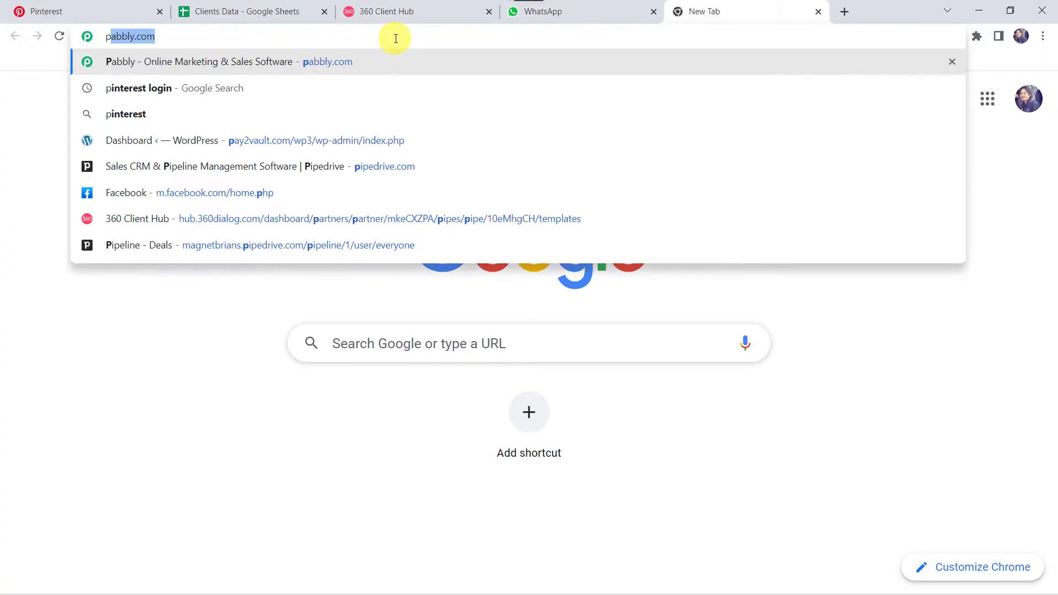
{"action": "key", "text": "Return"}
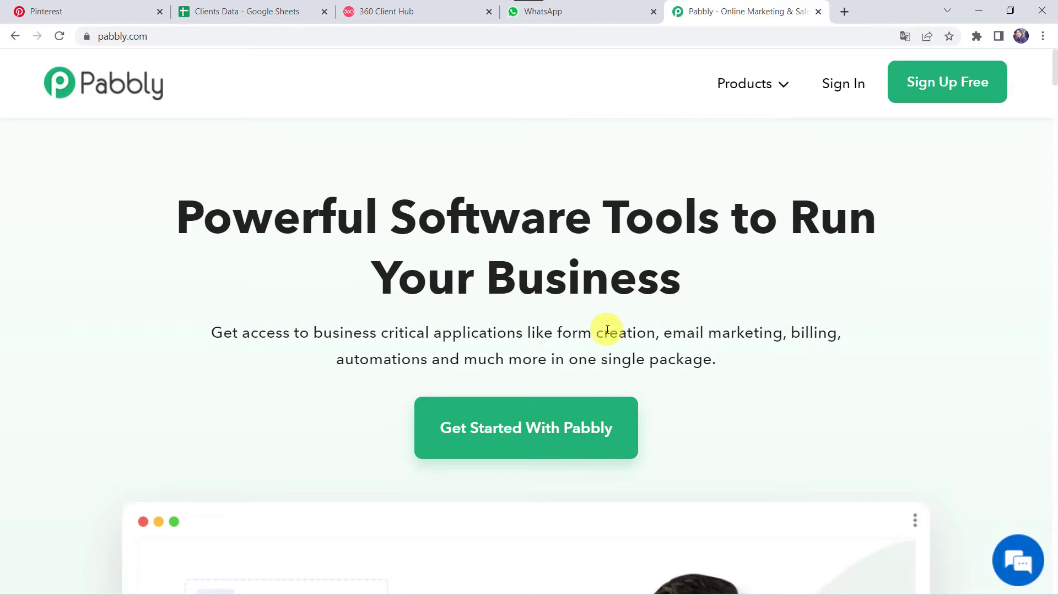
{"action": "left_click", "coordinate": [766, 83]}
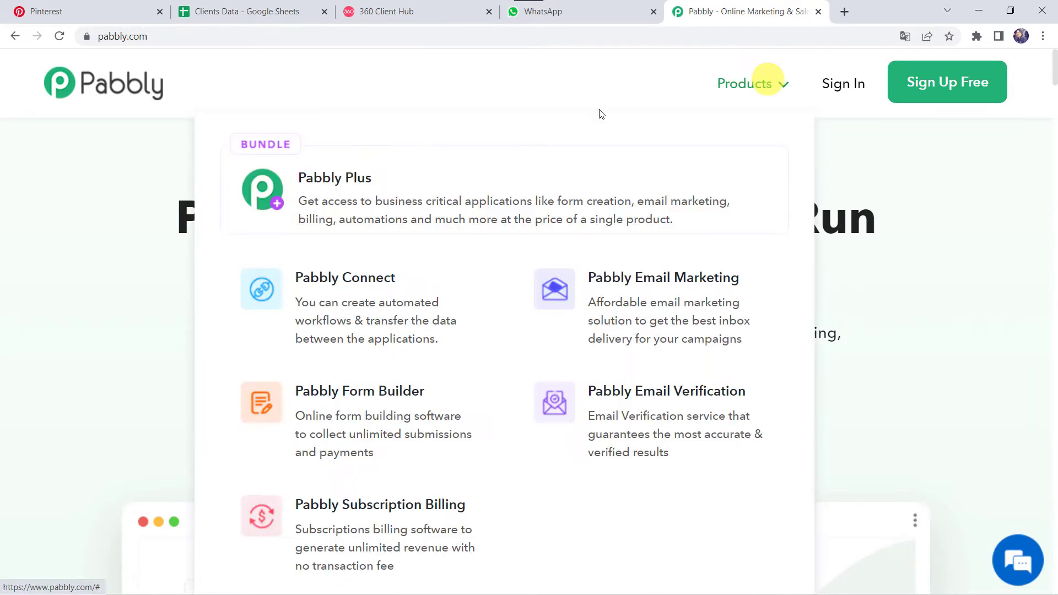
{"action": "left_click", "coordinate": [342, 341]}
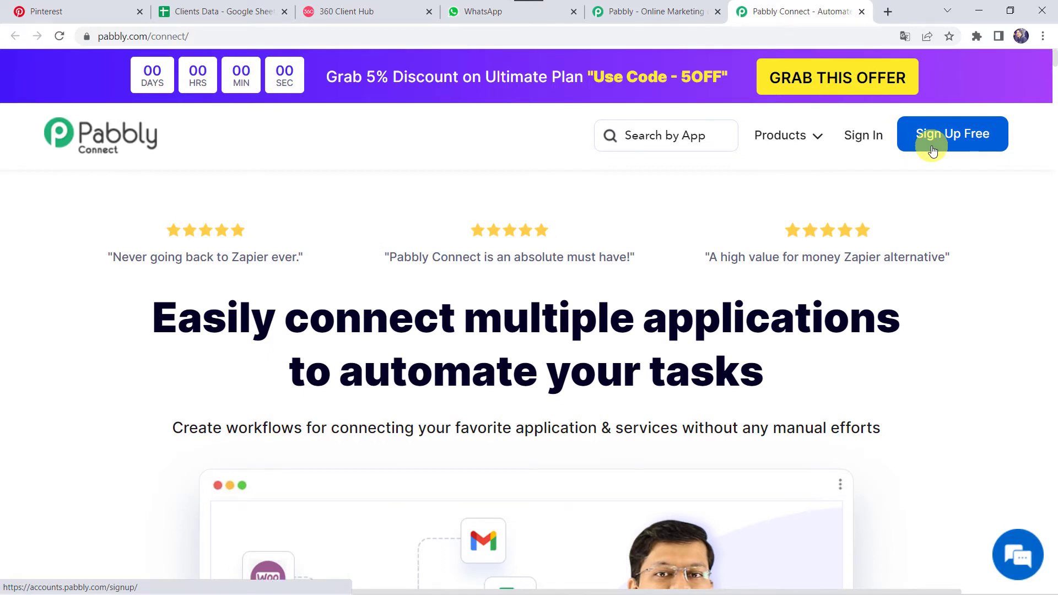
- Sign in, open the Pabbly Connect app, and start a new workflow from the dashboard
{"action": "left_click", "coordinate": [866, 139]}
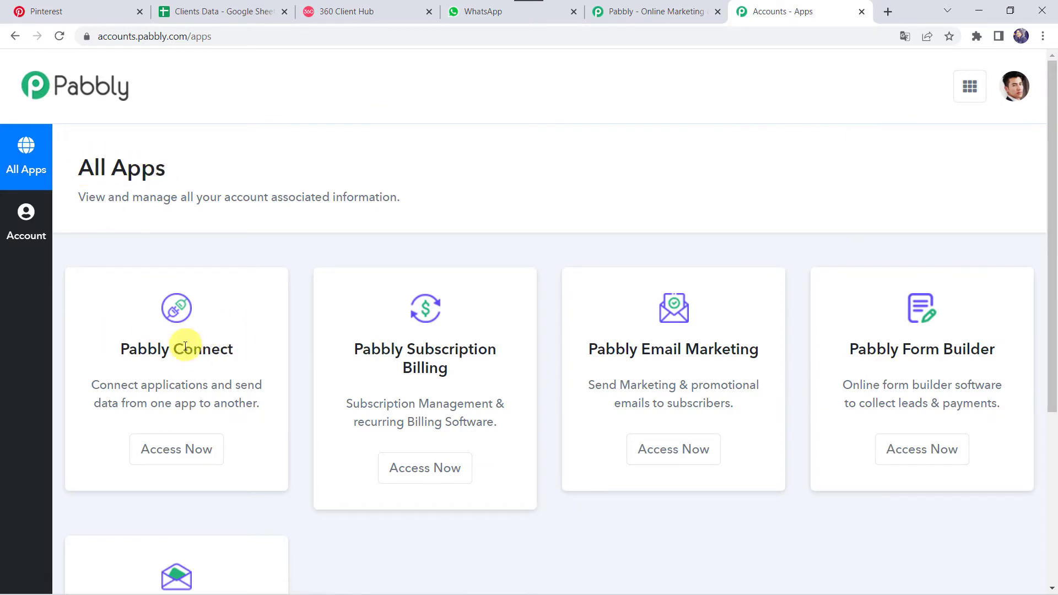
{"action": "left_click", "coordinate": [182, 455]}
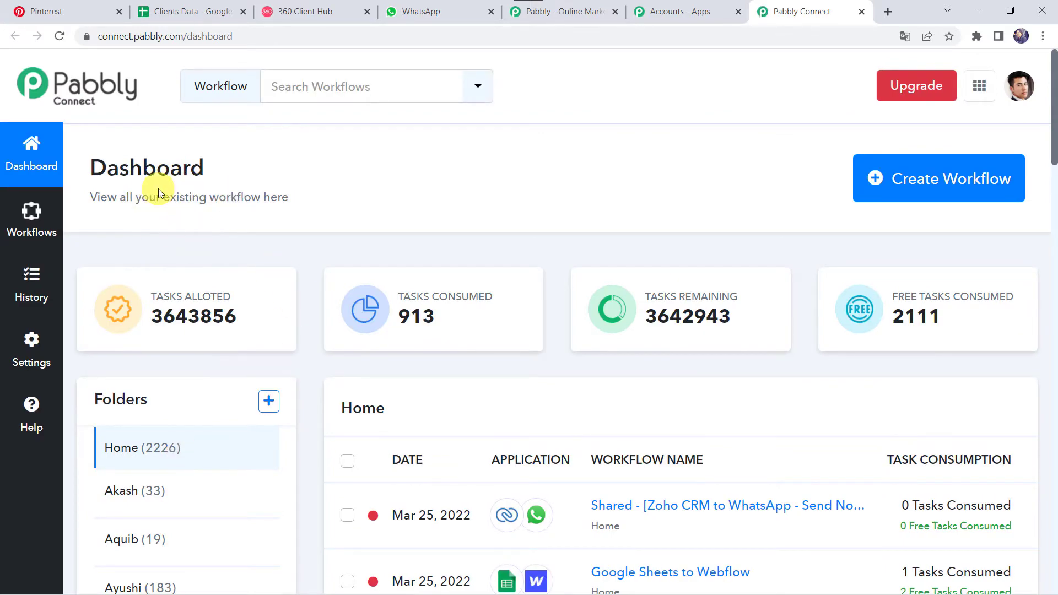
{"action": "scroll", "coordinate": [561, 420], "scroll_direction": "down", "scroll_amount": 5}
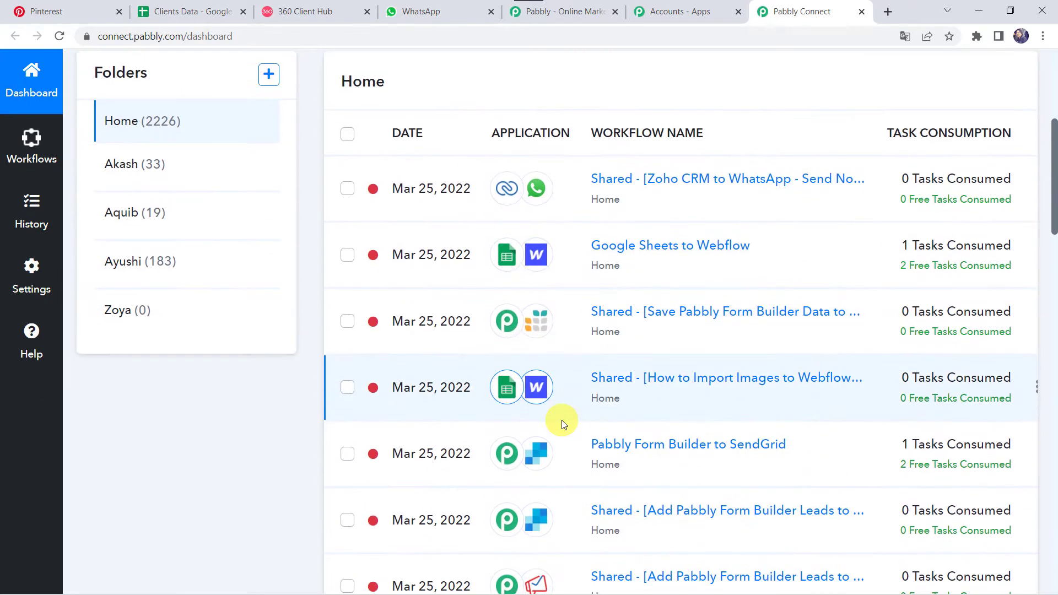
{"action": "scroll", "coordinate": [561, 420], "scroll_direction": "up", "scroll_amount": 5}
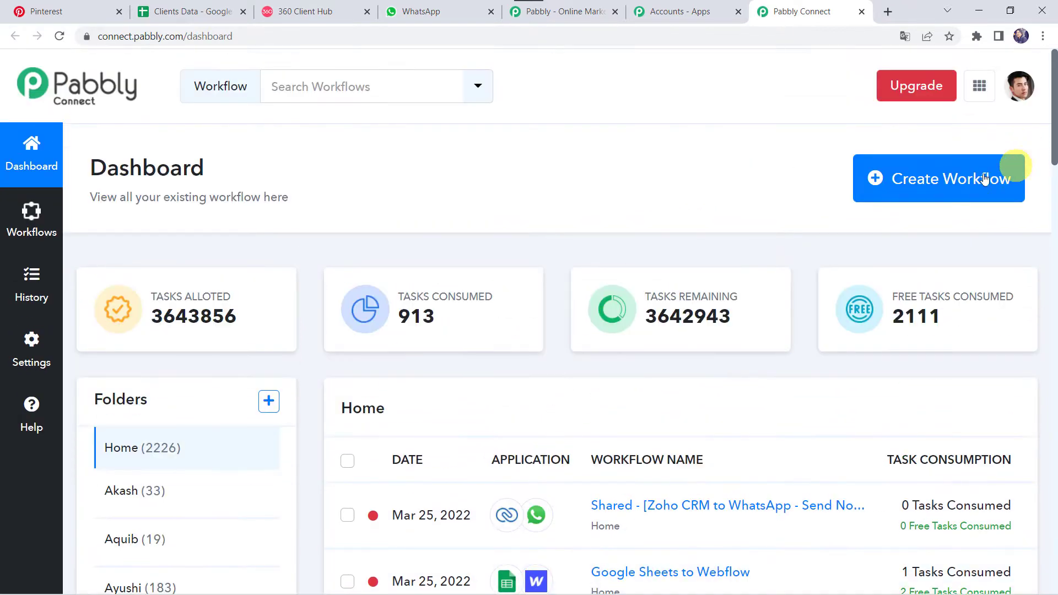
{"action": "left_click", "coordinate": [960, 181]}
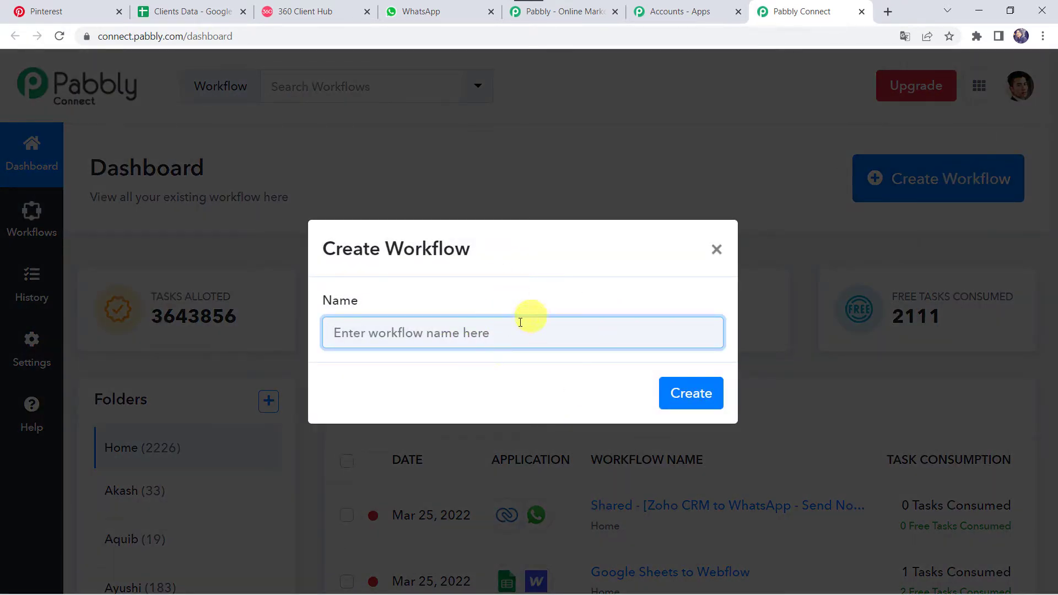
- Create the workflow 'Pinterest to WhatsApp Integration' and expand its trigger step
{"action": "type", "text": "Pinterest to WhatsApp Integration"}
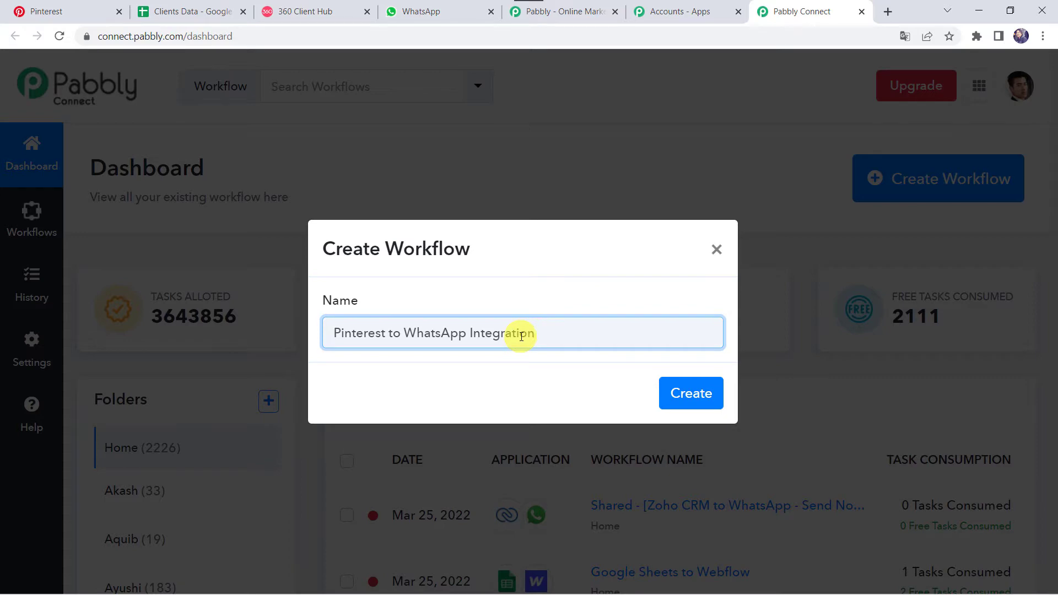
{"action": "left_click", "coordinate": [691, 395]}
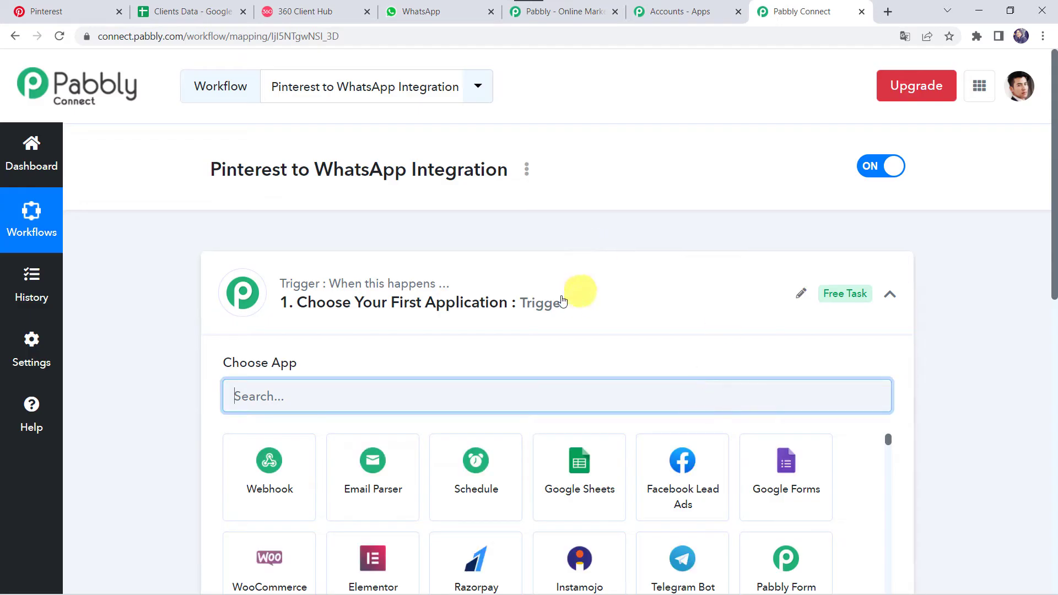
{"action": "left_click", "coordinate": [561, 301]}
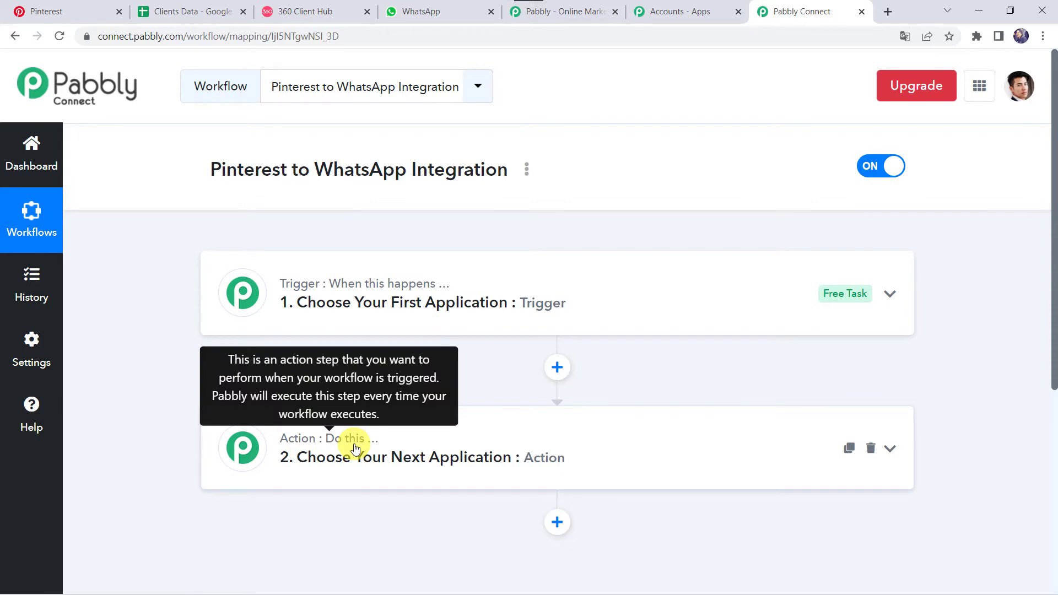
{"action": "left_click", "coordinate": [590, 313]}
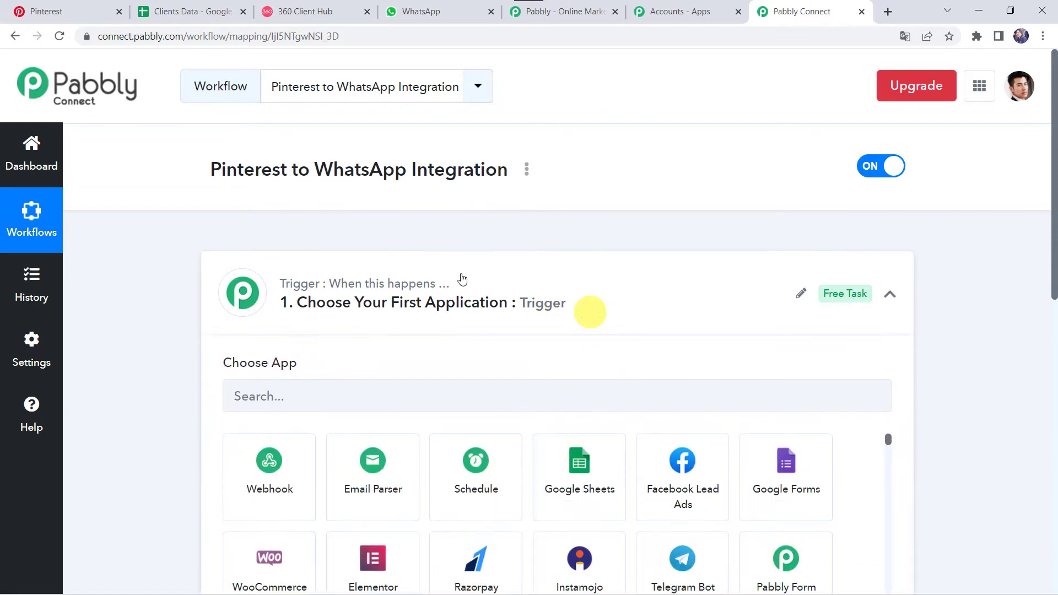
- Set the trigger app to Pinterest with the New Pin trigger event
{"action": "left_click", "coordinate": [314, 389]}
{"action": "type", "text": "Pint"}
{"action": "left_click", "coordinate": [269, 476]}
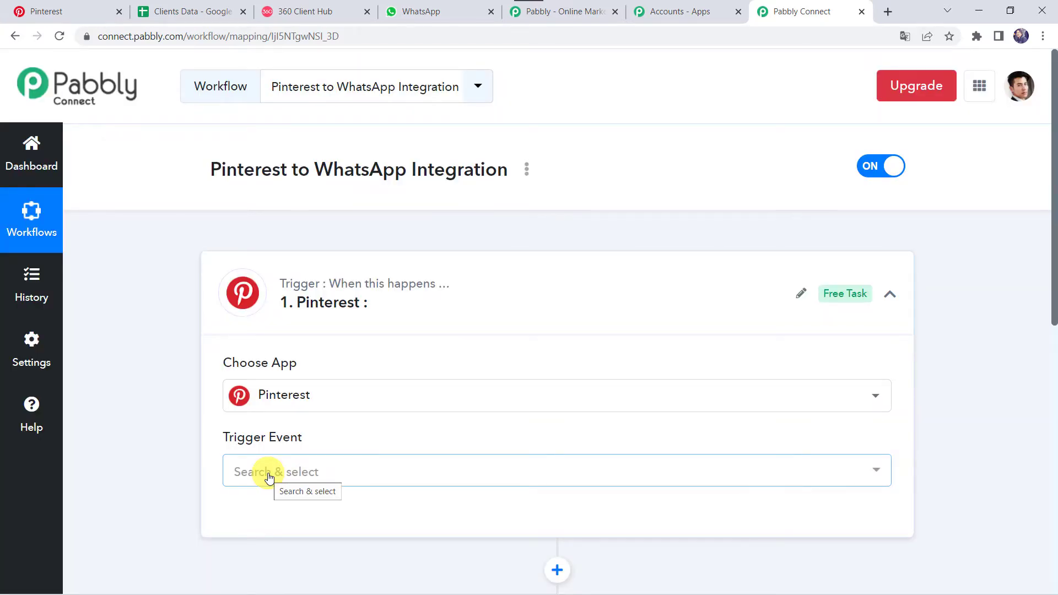
{"action": "left_click", "coordinate": [268, 476]}
{"action": "left_click", "coordinate": [261, 418]}
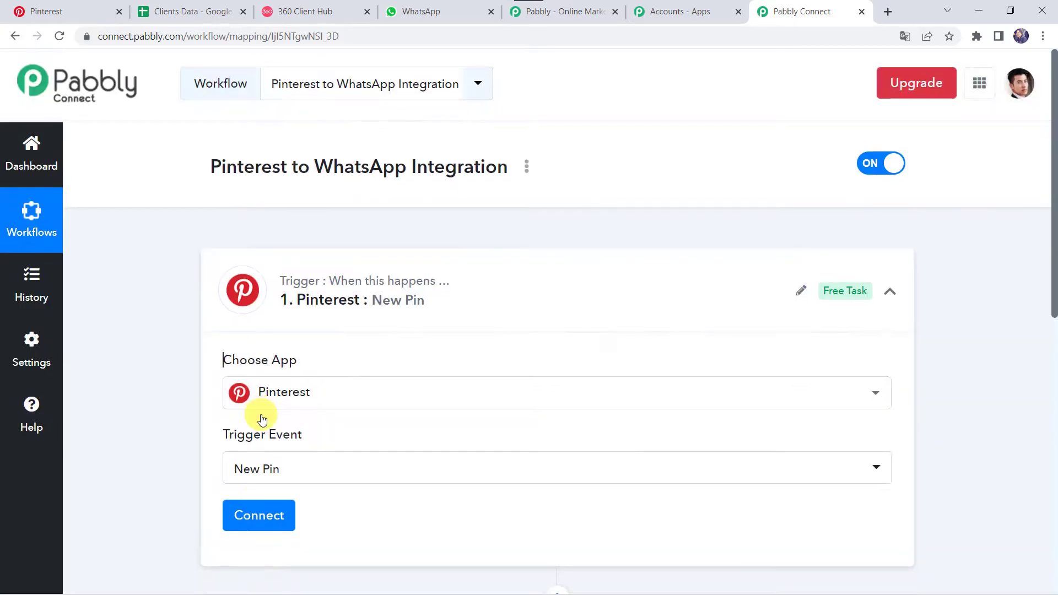
{"action": "scroll", "coordinate": [259, 414], "scroll_direction": "down", "scroll_amount": 3}
- Add a new Pinterest connection and grant Pabbly Connect access to the account
{"action": "left_click", "coordinate": [258, 337]}
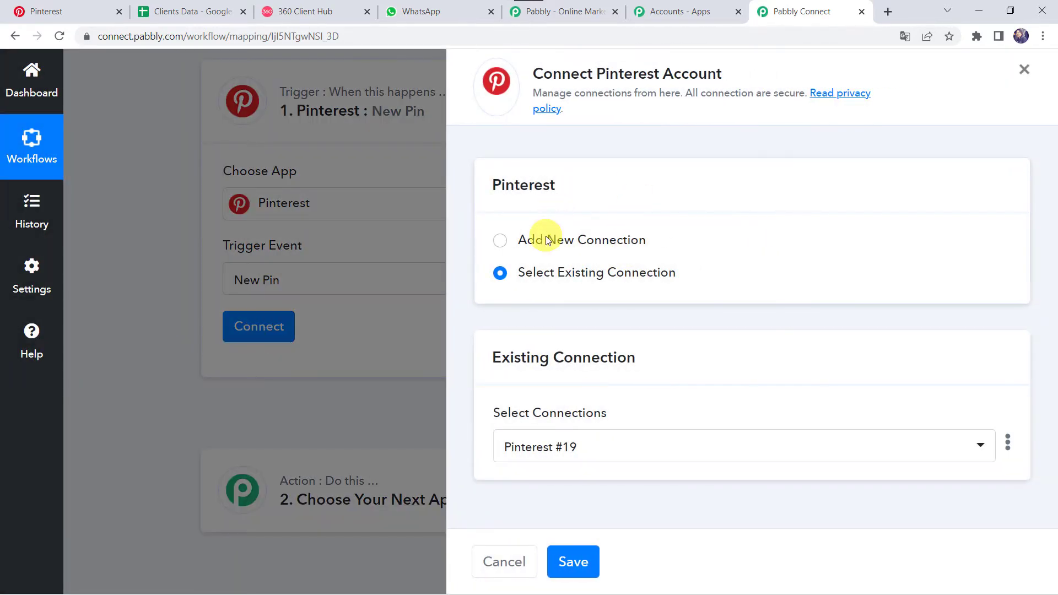
{"action": "left_click", "coordinate": [547, 241]}
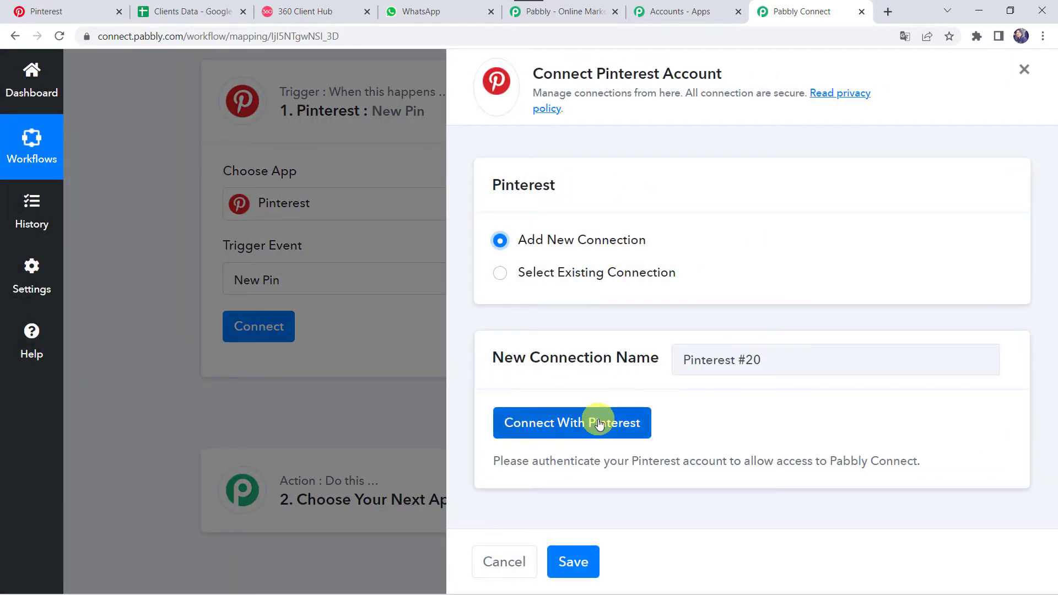
{"action": "left_click", "coordinate": [599, 424]}
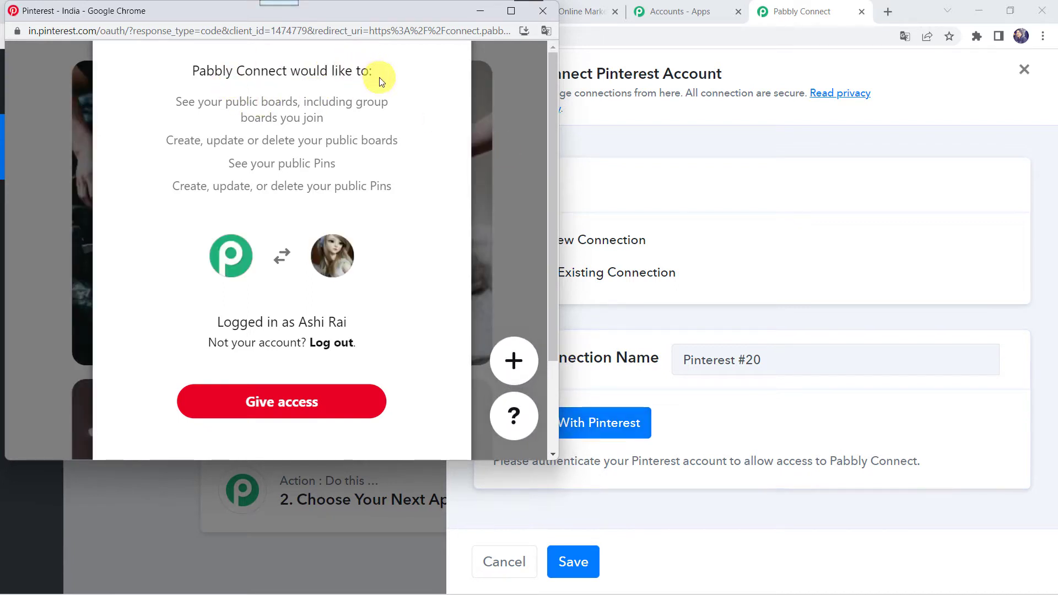
{"action": "left_click", "coordinate": [279, 410]}
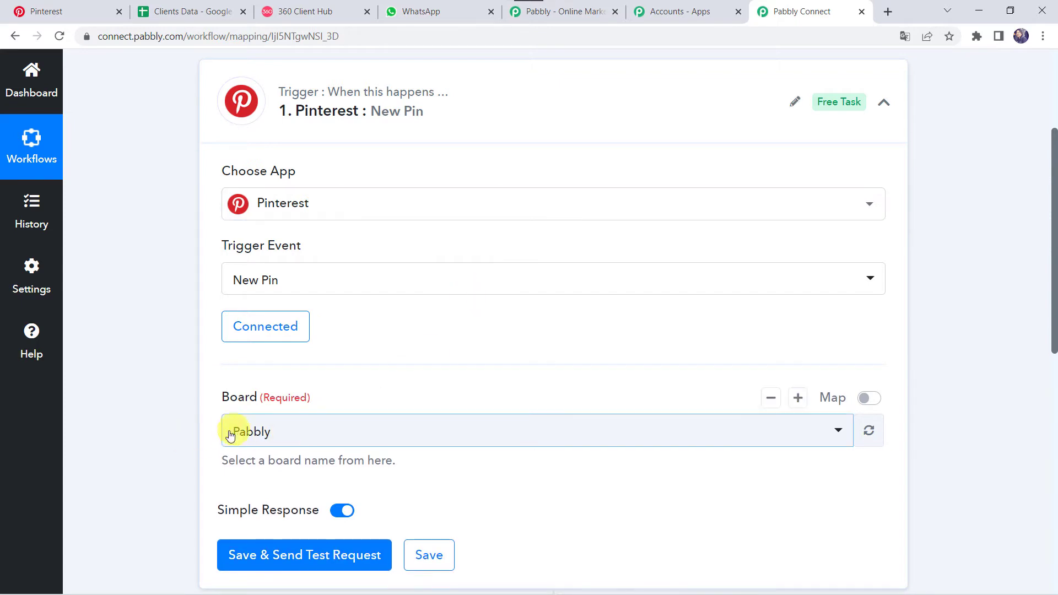
- Check the boards on the Pinterest profile, then set the trigger's Board to Pabbly
{"action": "left_click", "coordinate": [52, 12]}
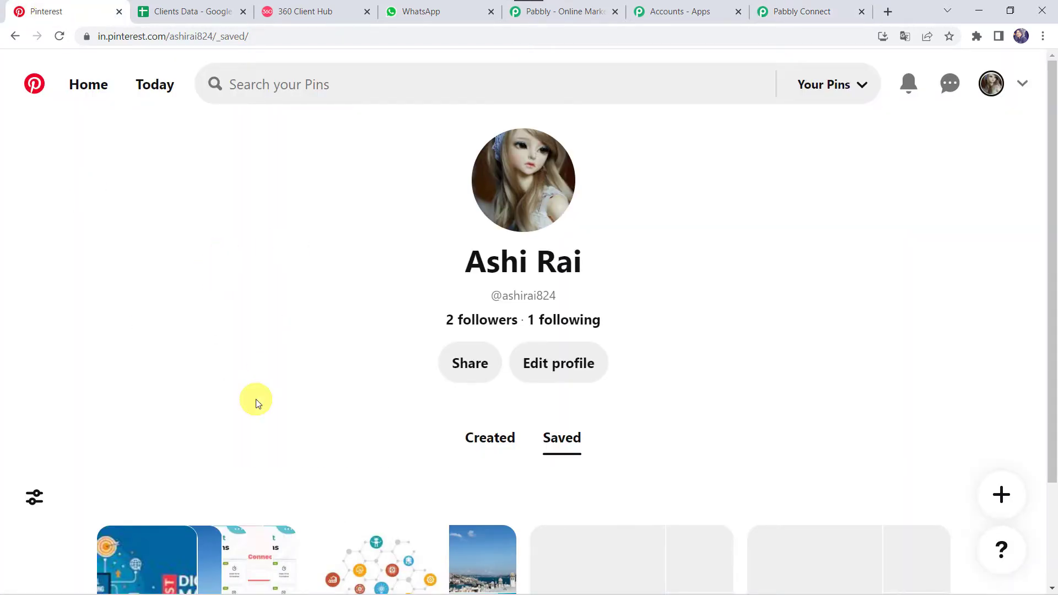
{"action": "scroll", "coordinate": [256, 402], "scroll_direction": "down", "scroll_amount": 2}
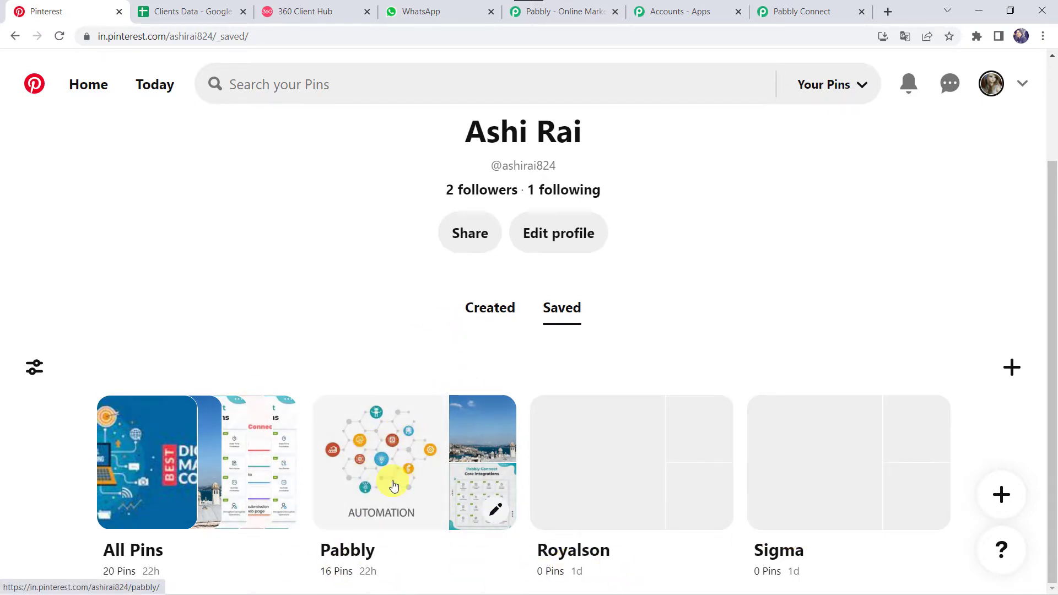
{"action": "key", "text": "ctrl+shift+Tab"}
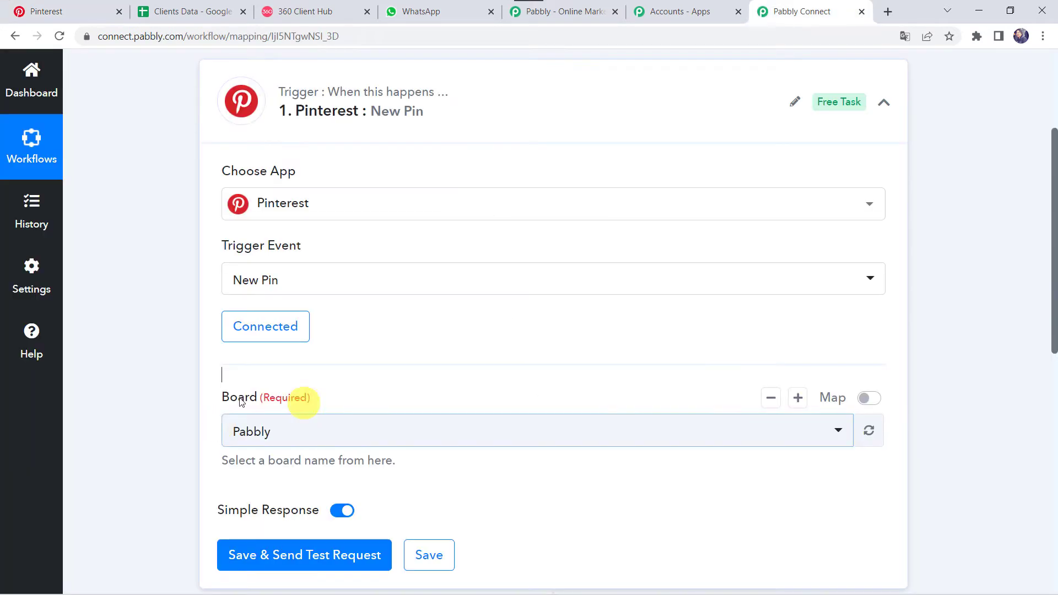
{"action": "left_click", "coordinate": [257, 437]}
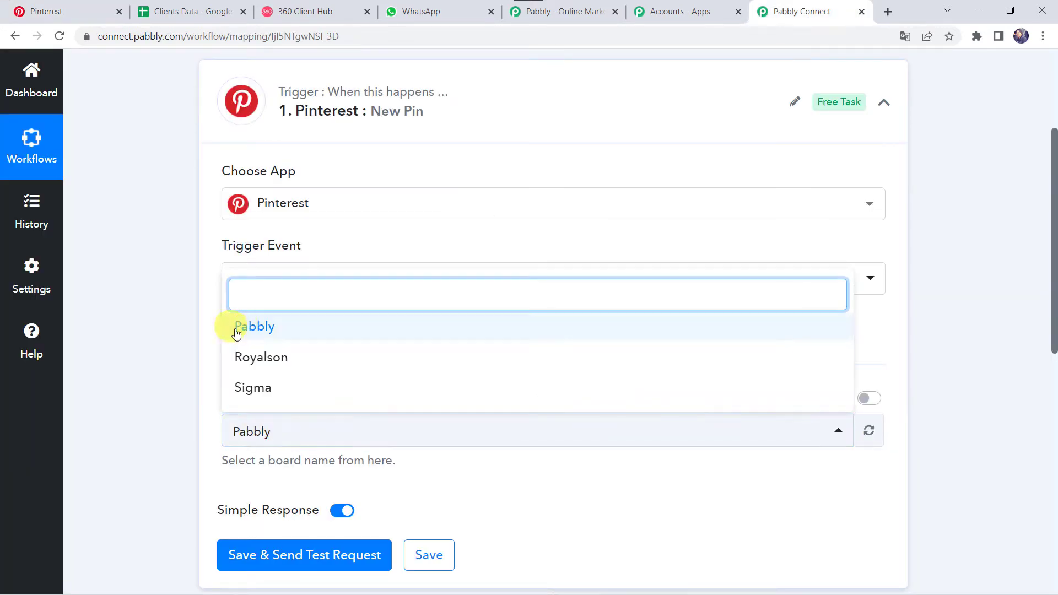
{"action": "left_click", "coordinate": [260, 330]}
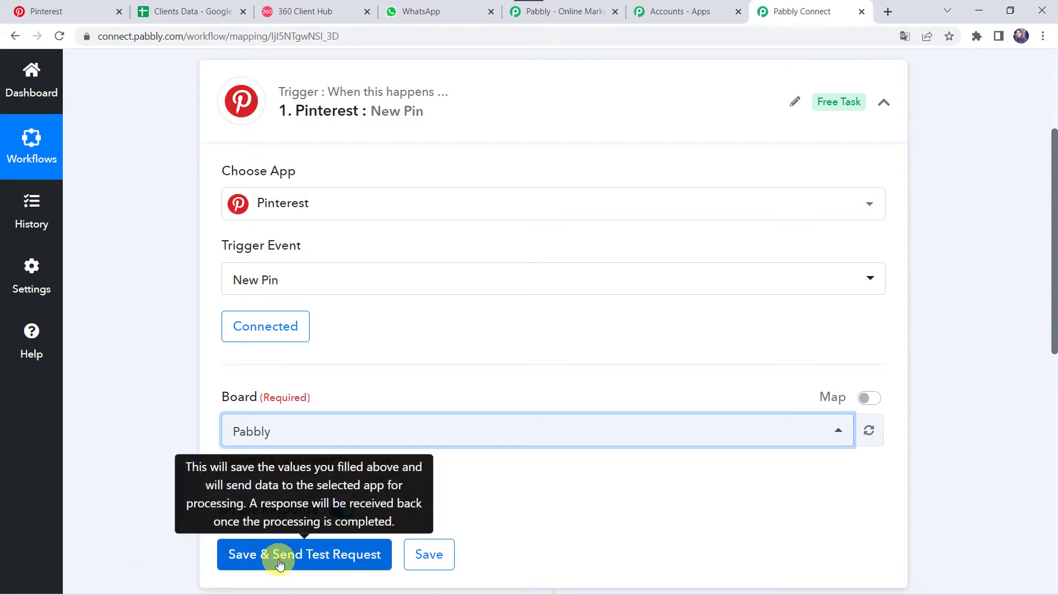
- Start a new Pinterest pin with Core Integrations.png from the Pictures/Uploads folder
{"action": "left_click", "coordinate": [72, 6]}
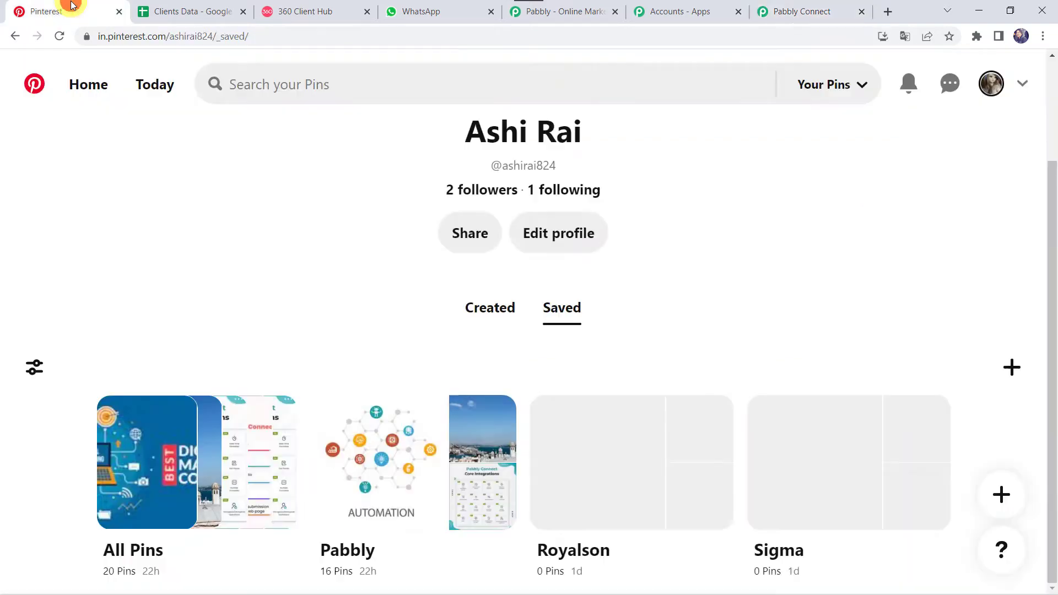
{"action": "left_click", "coordinate": [1010, 369]}
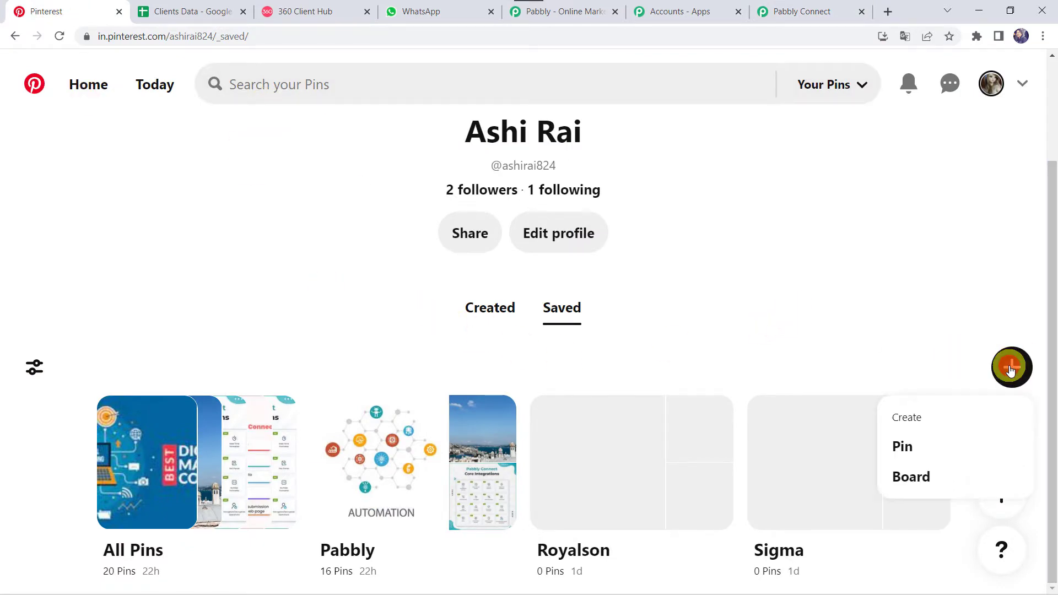
{"action": "left_click", "coordinate": [894, 447]}
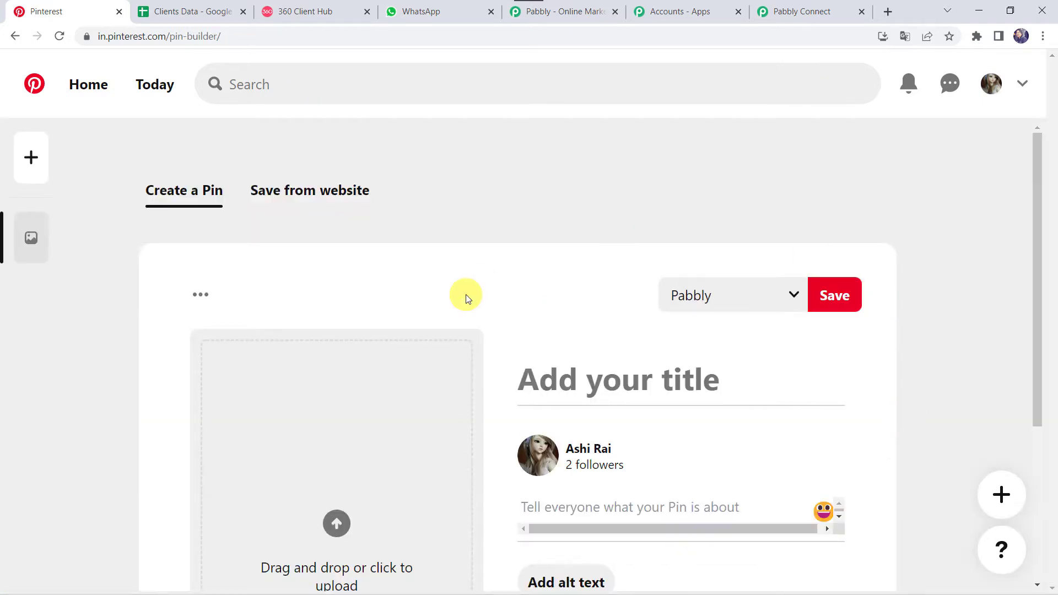
{"action": "scroll", "coordinate": [465, 298], "scroll_direction": "down", "scroll_amount": 5}
{"action": "left_click", "coordinate": [339, 273]}
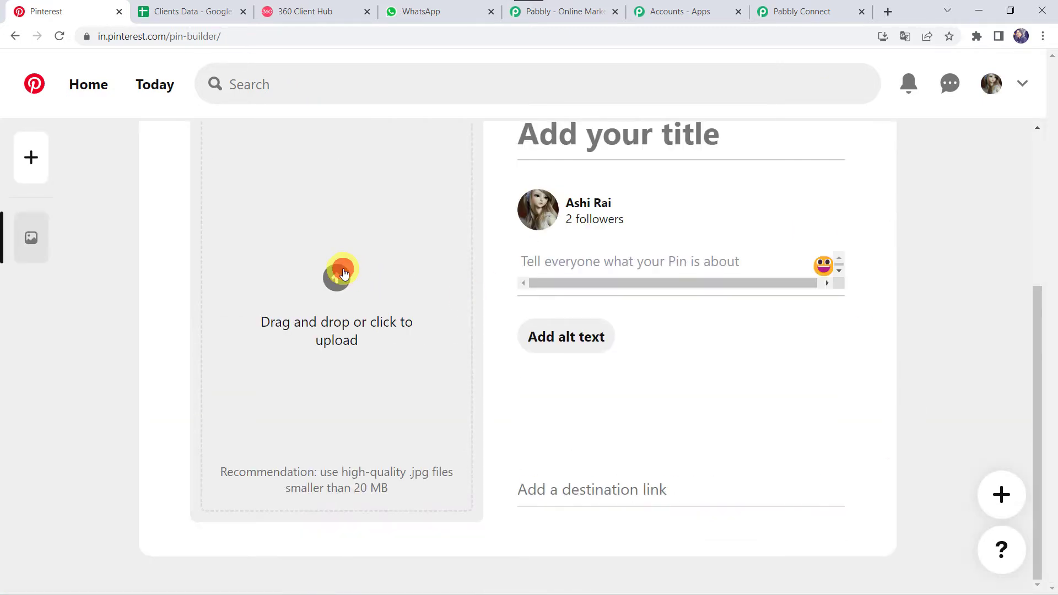
{"action": "left_click", "coordinate": [52, 182]}
{"action": "double_click", "coordinate": [479, 132]}
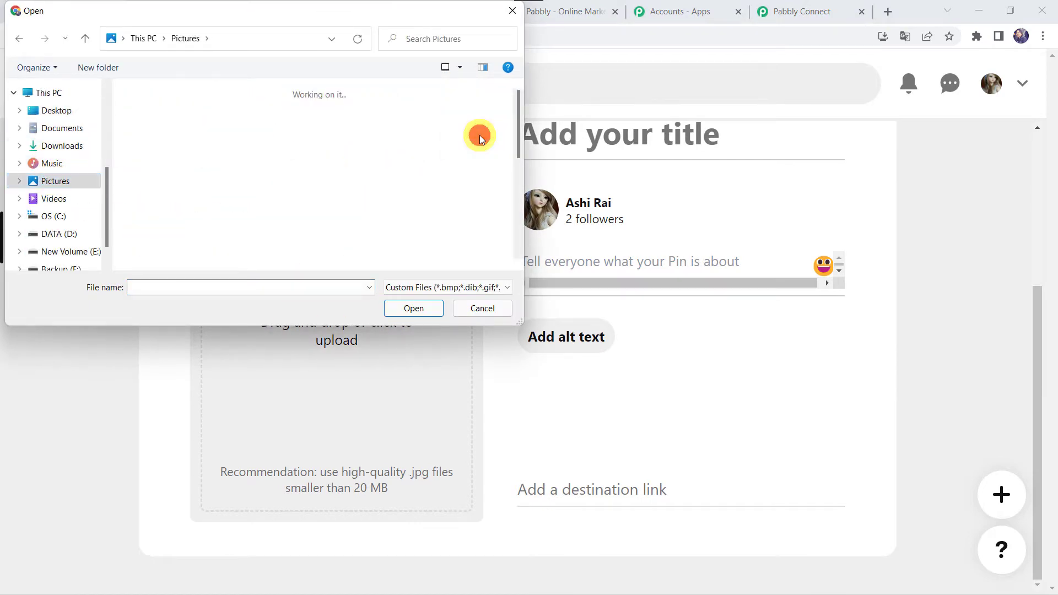
{"action": "double_click", "coordinate": [220, 130]}
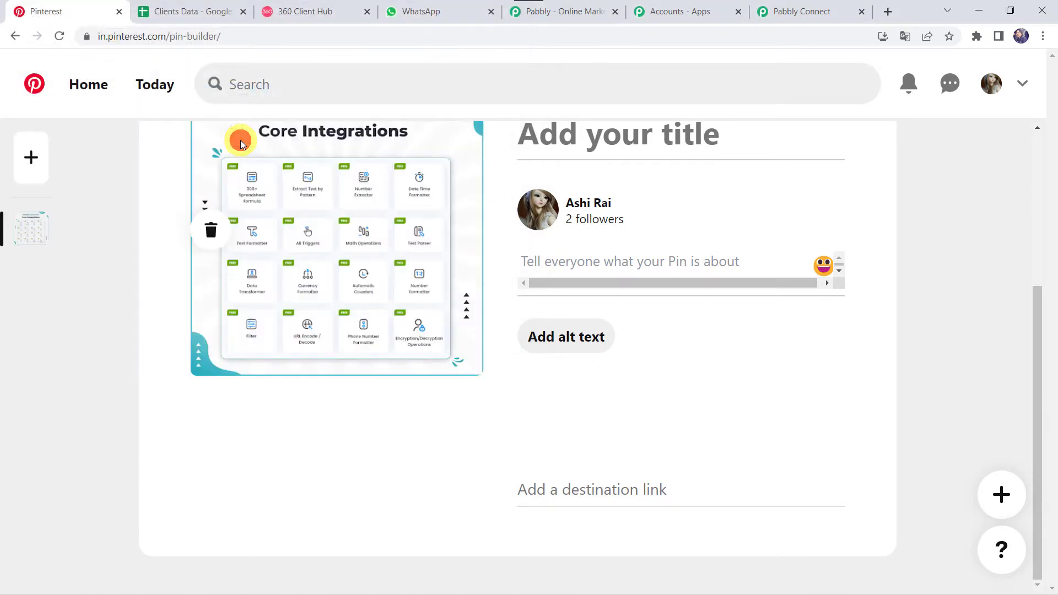
{"action": "scroll", "coordinate": [538, 286], "scroll_direction": "up", "scroll_amount": 4}
- Title the pin 'Core Integrations', describe it 'Pabbly Connect - Core Integrations', and save to Pabbly
{"action": "left_click", "coordinate": [588, 333]}
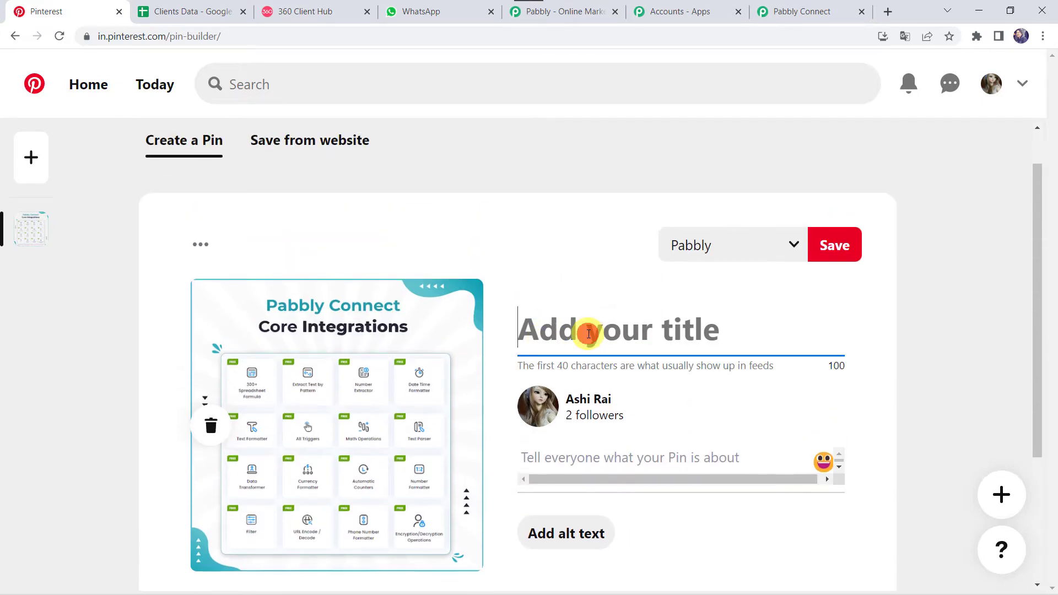
{"action": "type", "text": "Ci"}
{"action": "type", "text": "ore"}
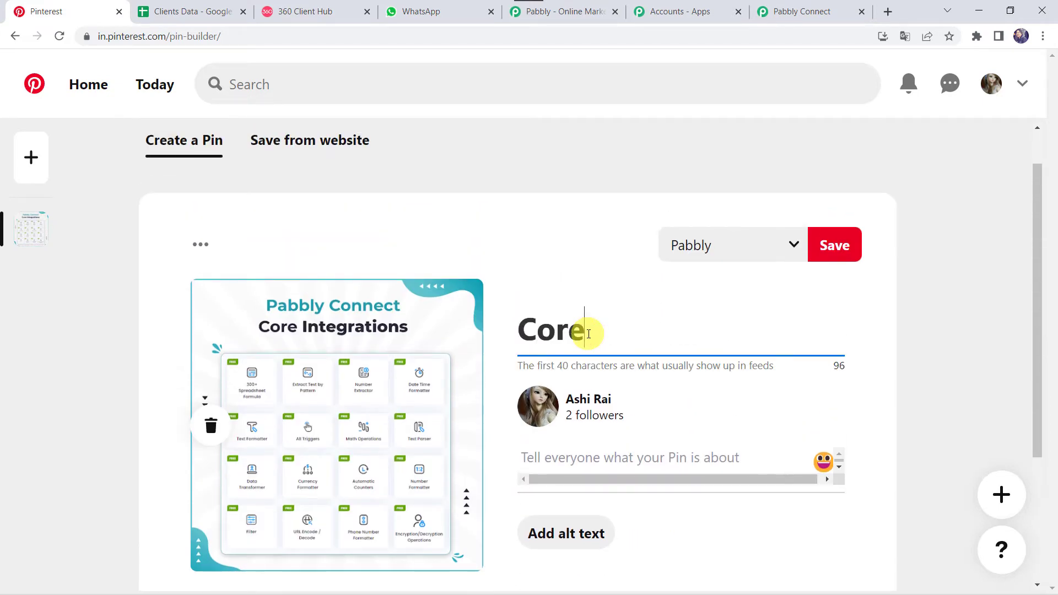
{"action": "type", "text": " Intega"}
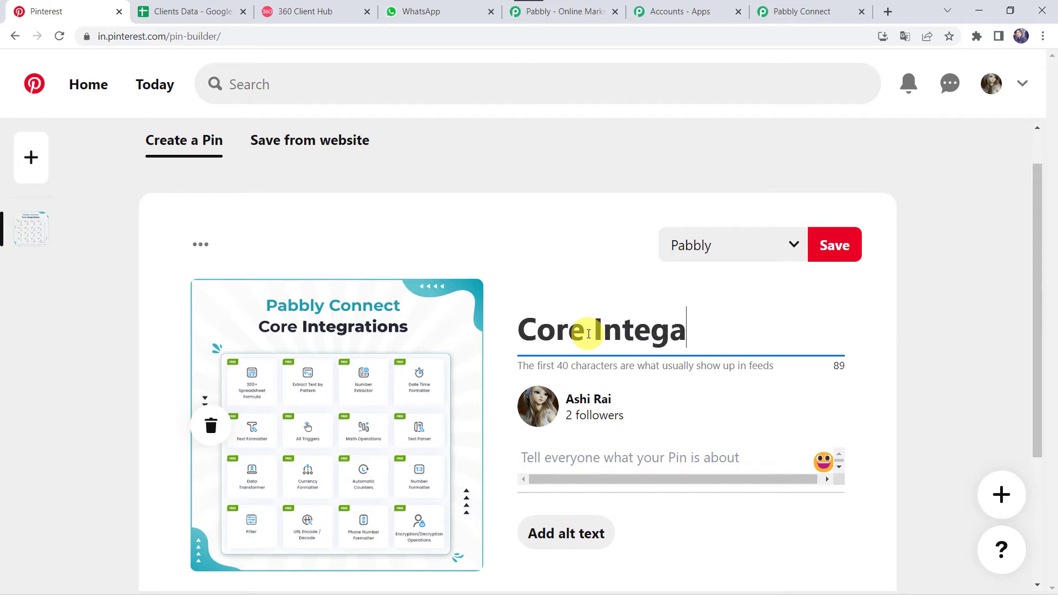
{"action": "key", "text": "BackSpace"}
{"action": "type", "text": "rations"}
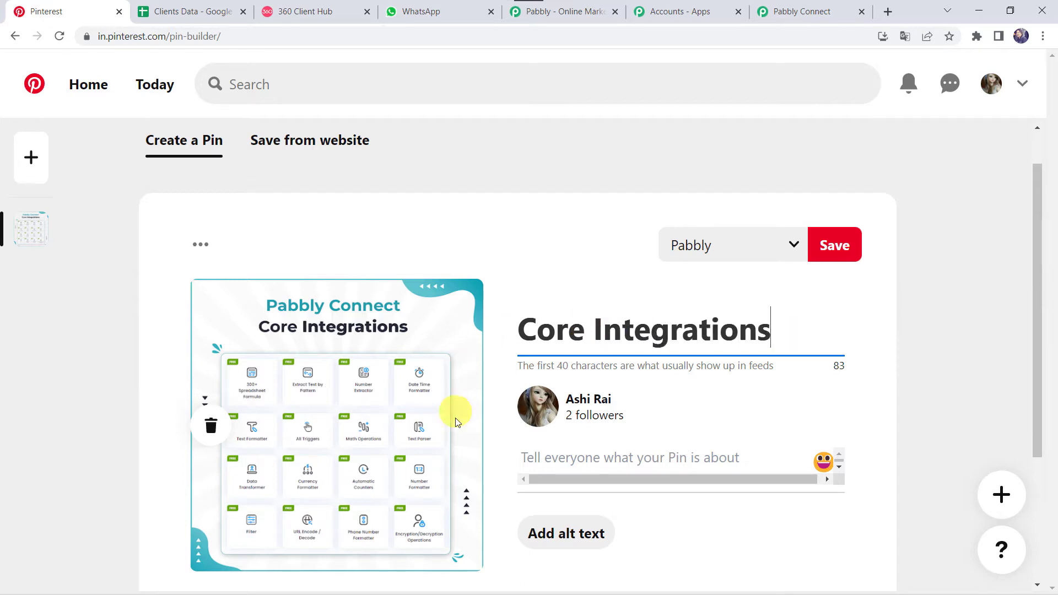
{"action": "left_click", "coordinate": [566, 463]}
{"action": "type", "text": "Pabbly Connect -"}
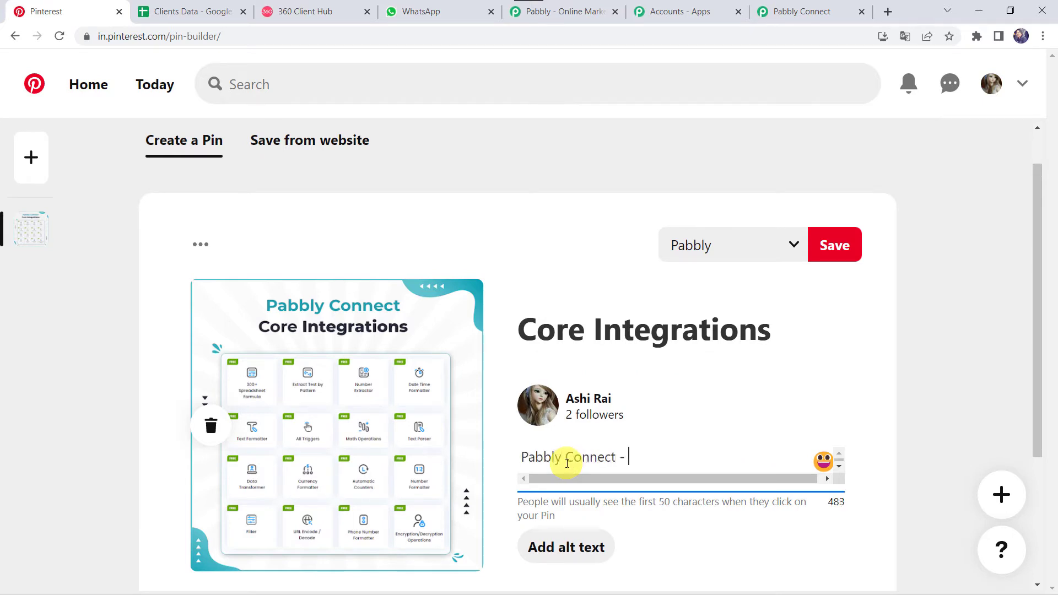
{"action": "type", "text": "Core Integrations"}
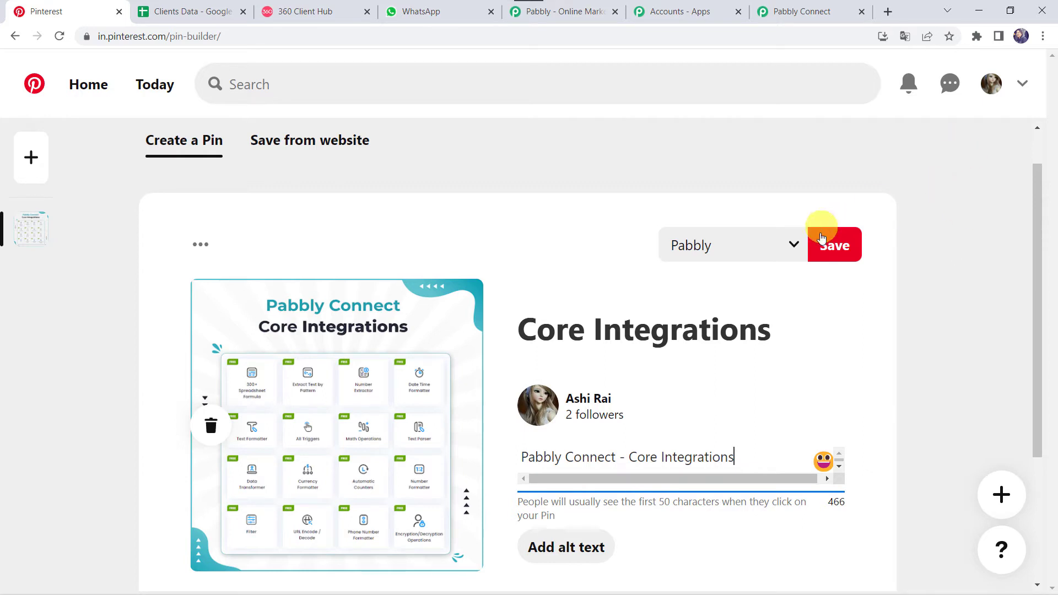
{"action": "left_click", "coordinate": [824, 251]}
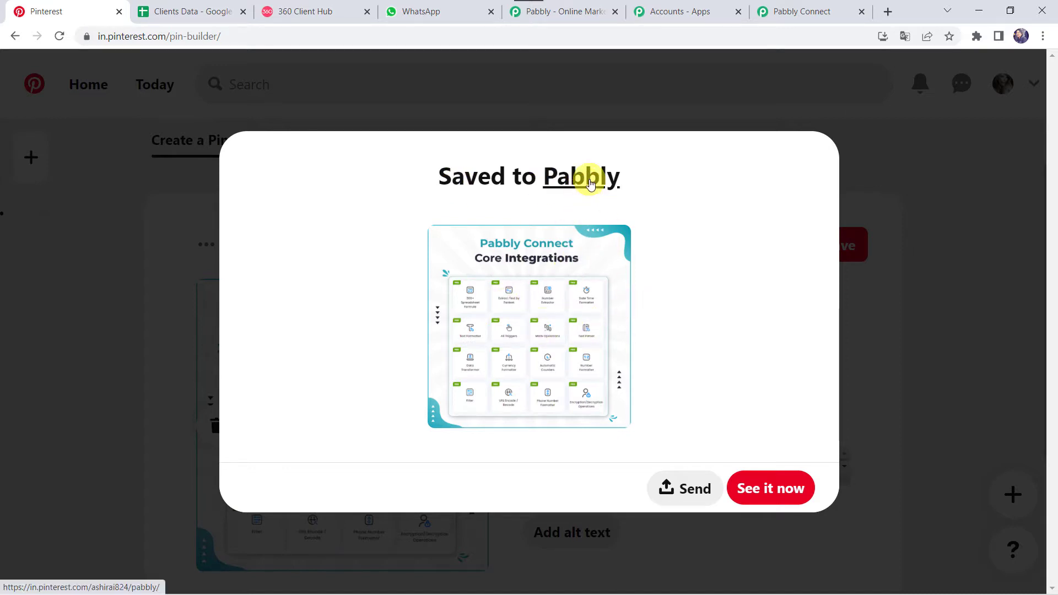
- Send a test request for the New Pin trigger and review the returned title, image URLs and description
{"action": "left_click", "coordinate": [822, 12]}
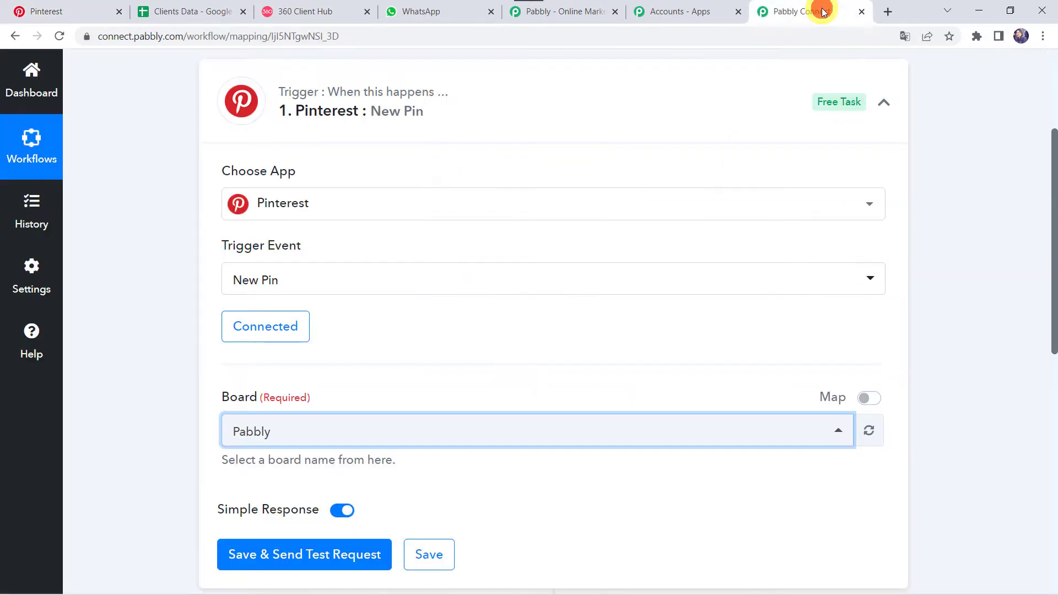
{"action": "left_click", "coordinate": [277, 554]}
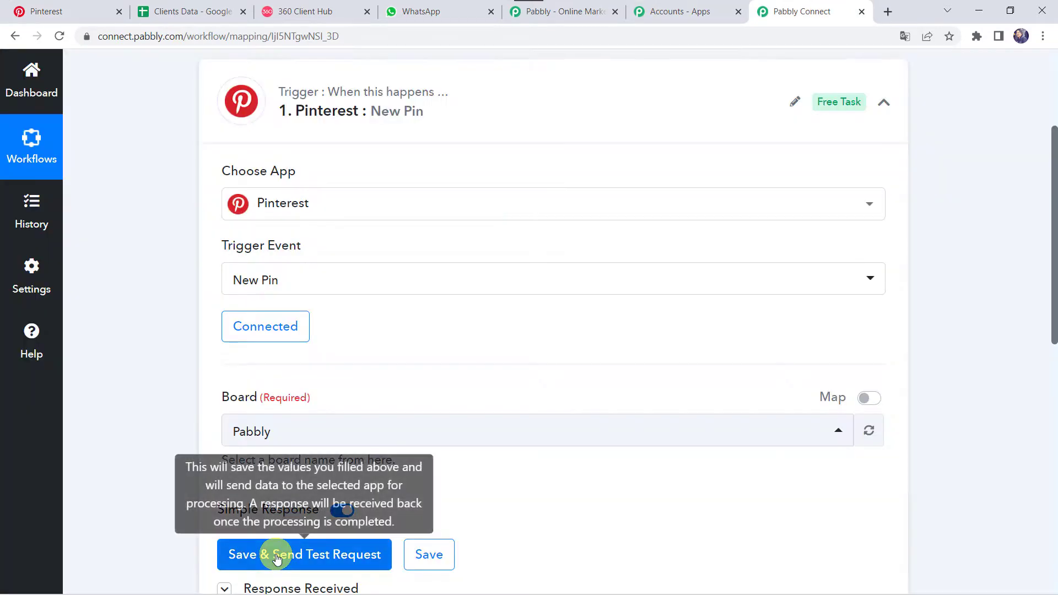
{"action": "scroll", "coordinate": [142, 475], "scroll_direction": "down", "scroll_amount": 7}
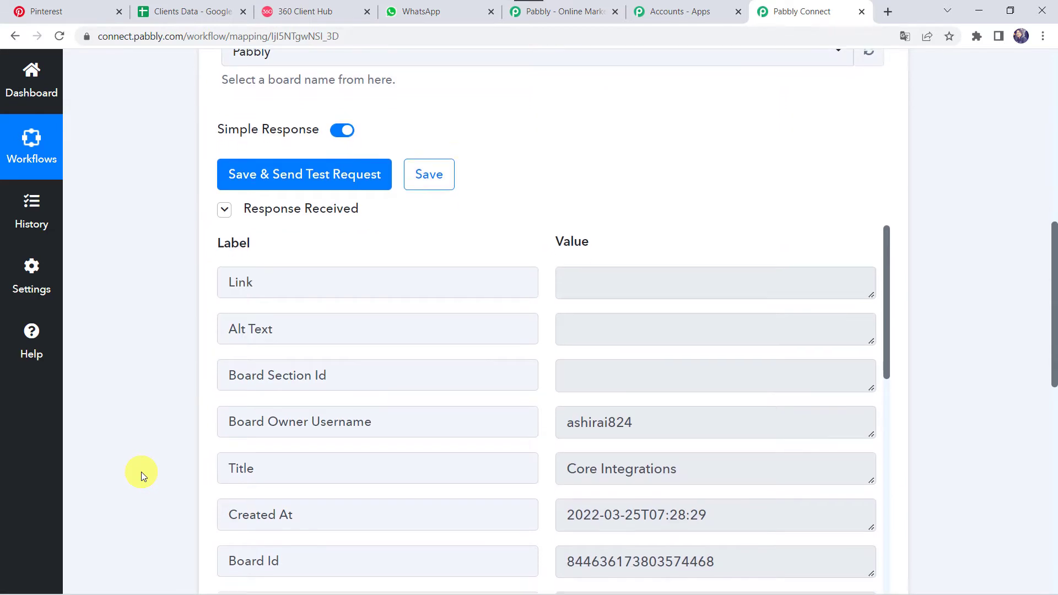
{"action": "scroll", "coordinate": [141, 472], "scroll_direction": "down", "scroll_amount": 1}
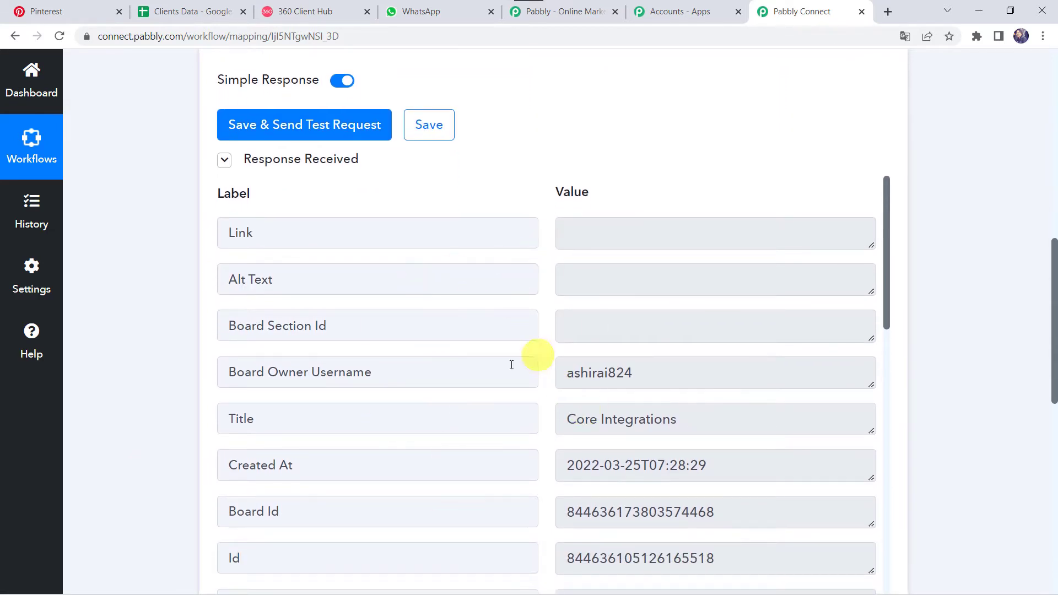
{"action": "scroll", "coordinate": [501, 371], "scroll_direction": "down", "scroll_amount": 2}
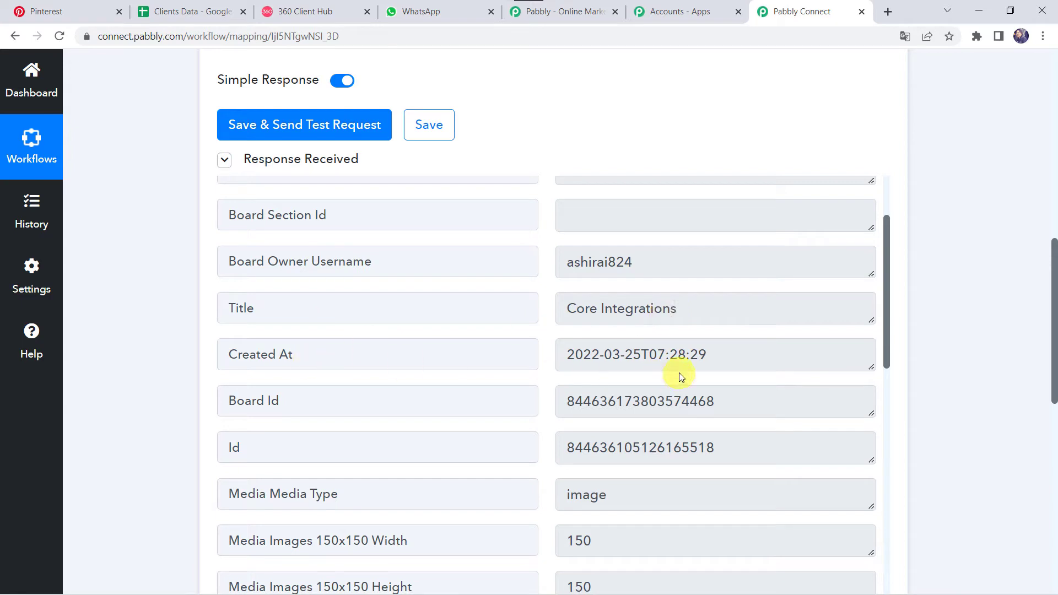
{"action": "scroll", "coordinate": [681, 376], "scroll_direction": "down", "scroll_amount": 1}
{"action": "scroll", "coordinate": [678, 373], "scroll_direction": "down", "scroll_amount": 8}
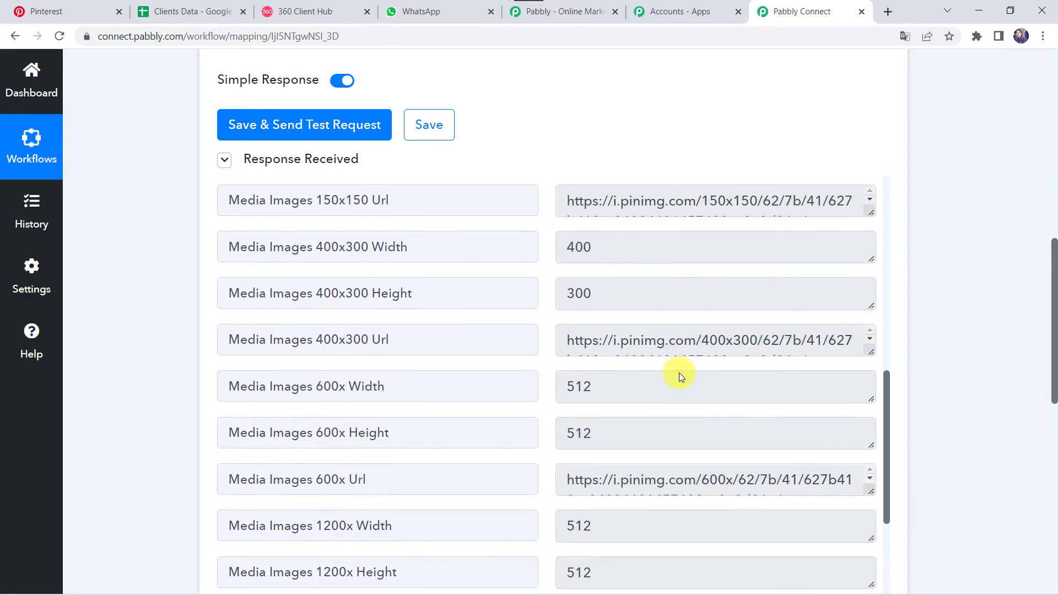
{"action": "scroll", "coordinate": [679, 372], "scroll_direction": "down", "scroll_amount": 1}
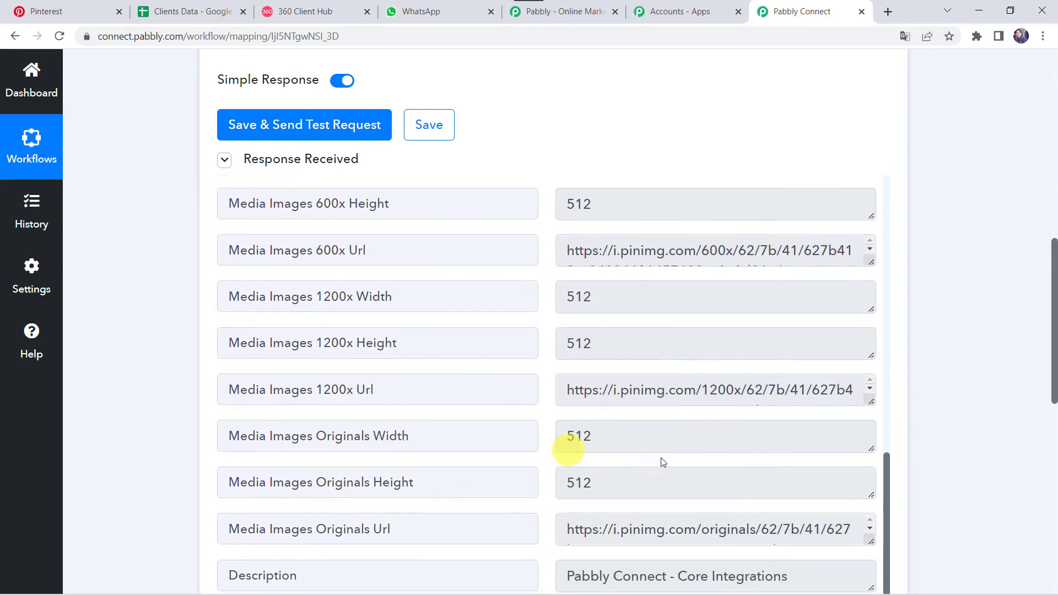
{"action": "scroll", "coordinate": [601, 527], "scroll_direction": "down", "scroll_amount": 1}
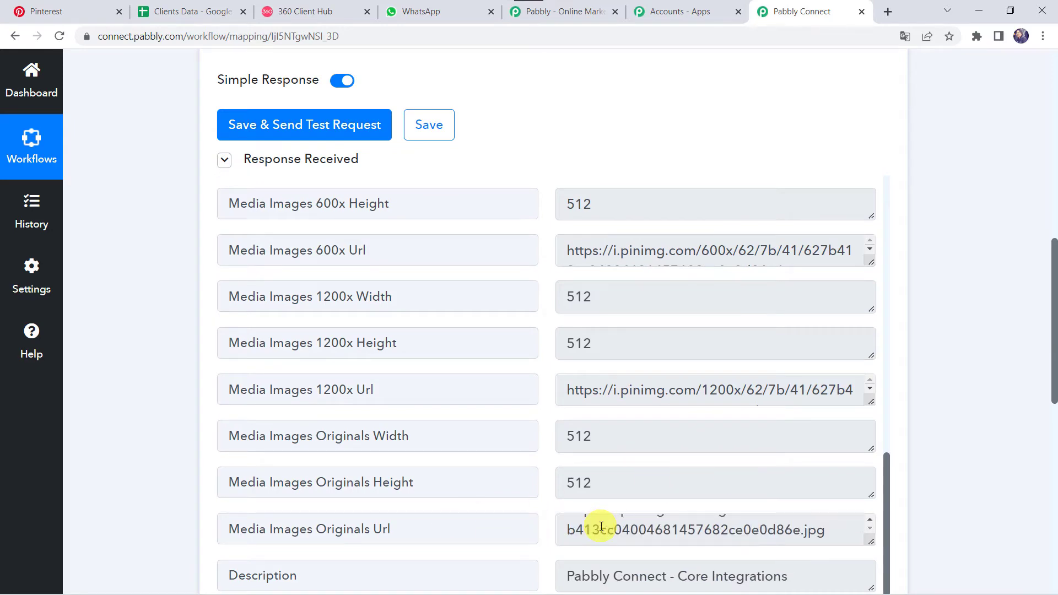
{"action": "scroll", "coordinate": [440, 386], "scroll_direction": "down", "scroll_amount": 4}
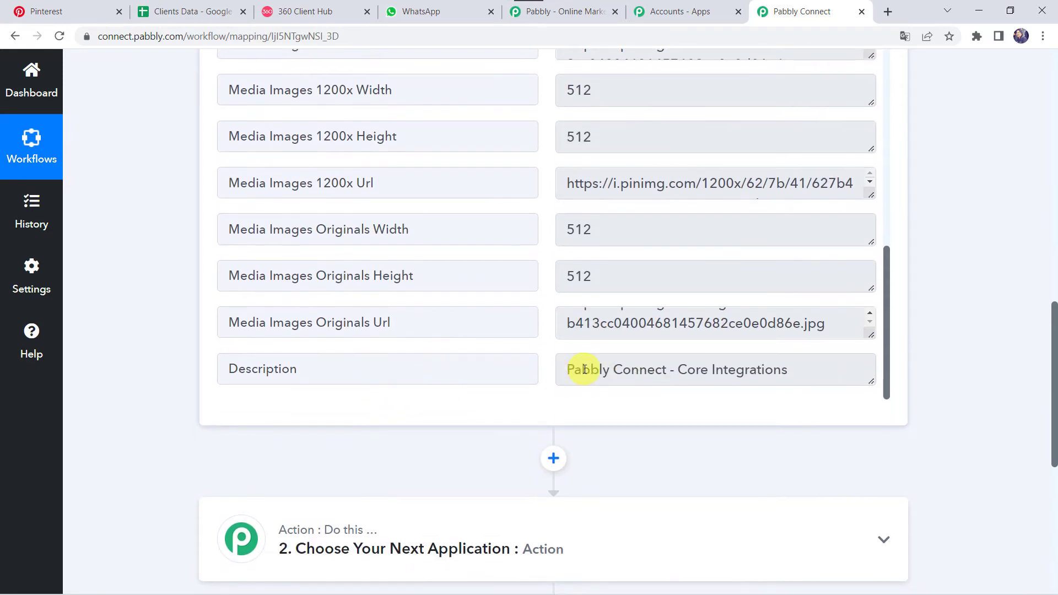
{"action": "scroll", "coordinate": [391, 182], "scroll_direction": "up", "scroll_amount": 4}
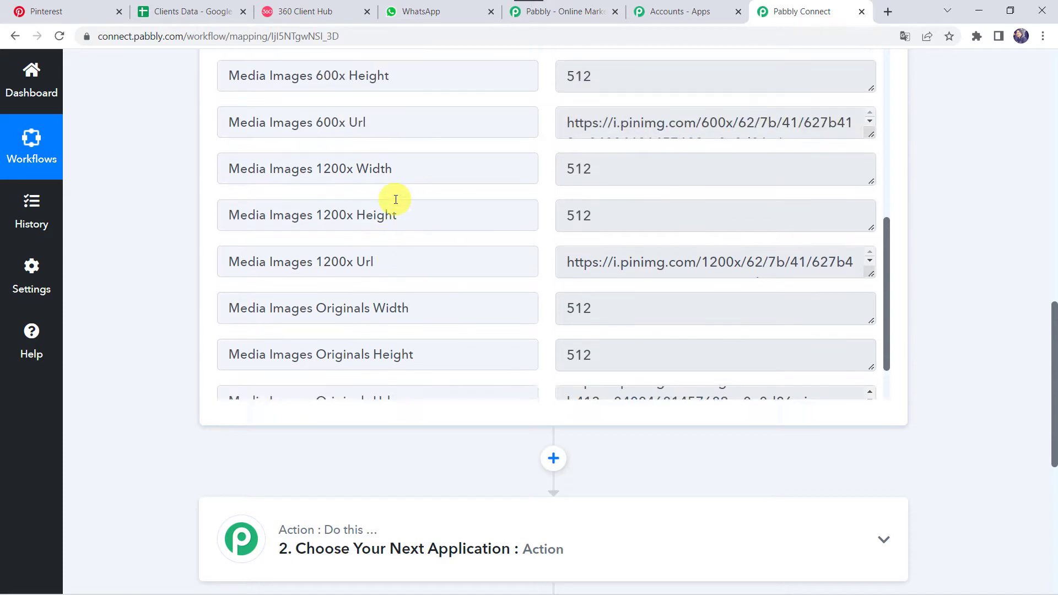
{"action": "scroll", "coordinate": [104, 134], "scroll_direction": "up", "scroll_amount": 3}
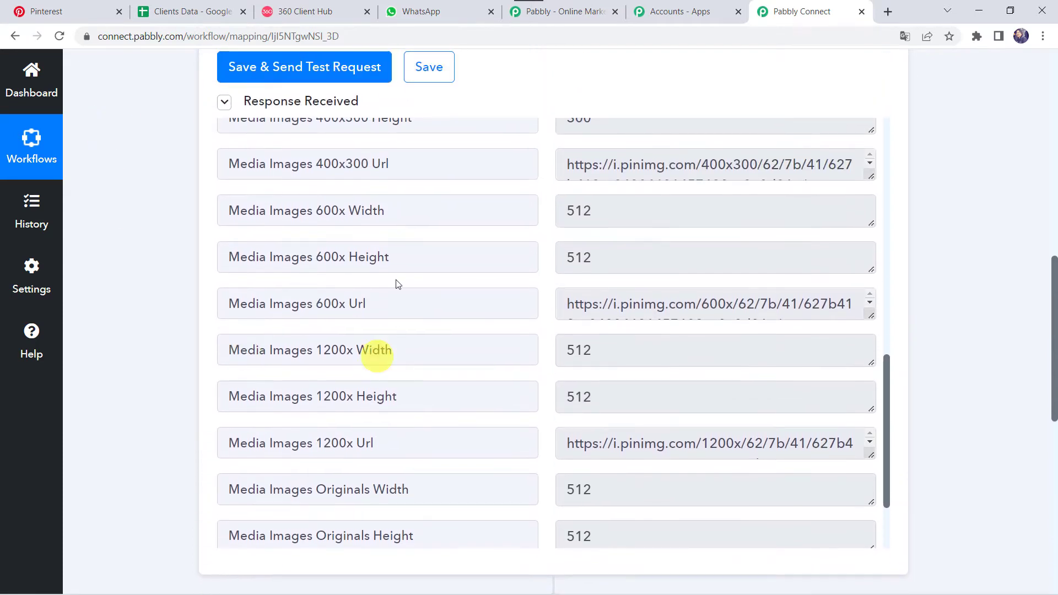
{"action": "scroll", "coordinate": [394, 376], "scroll_direction": "down", "scroll_amount": 2}
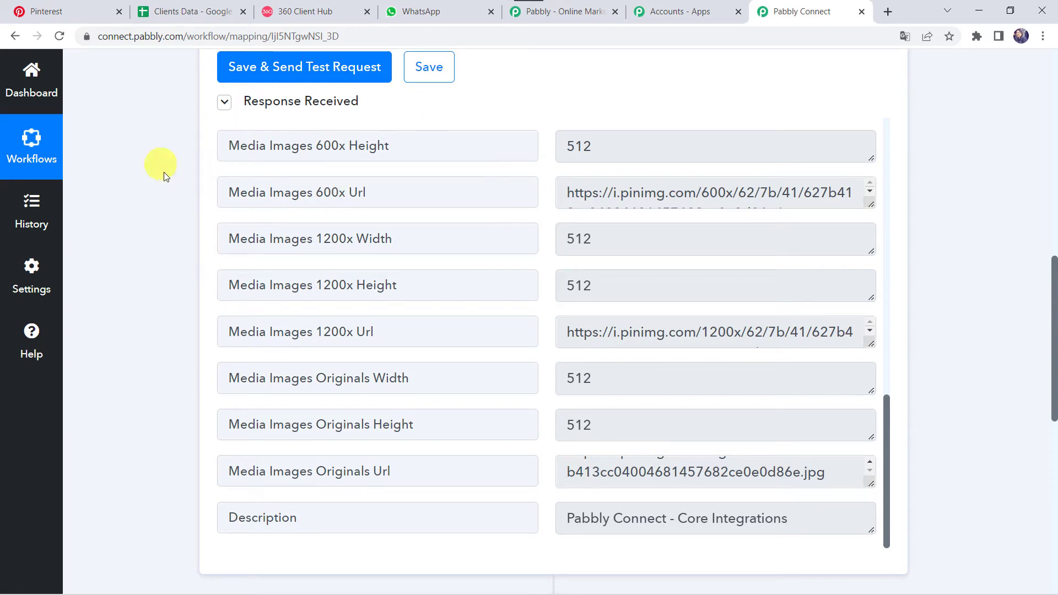
{"action": "left_click", "coordinate": [172, 7]}
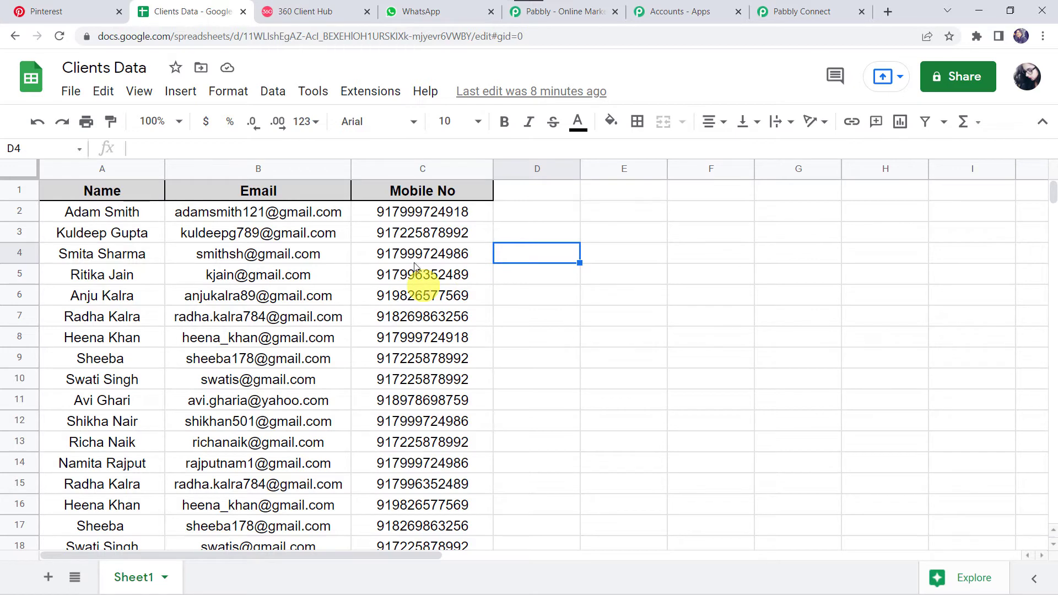
{"action": "left_click", "coordinate": [793, 10]}
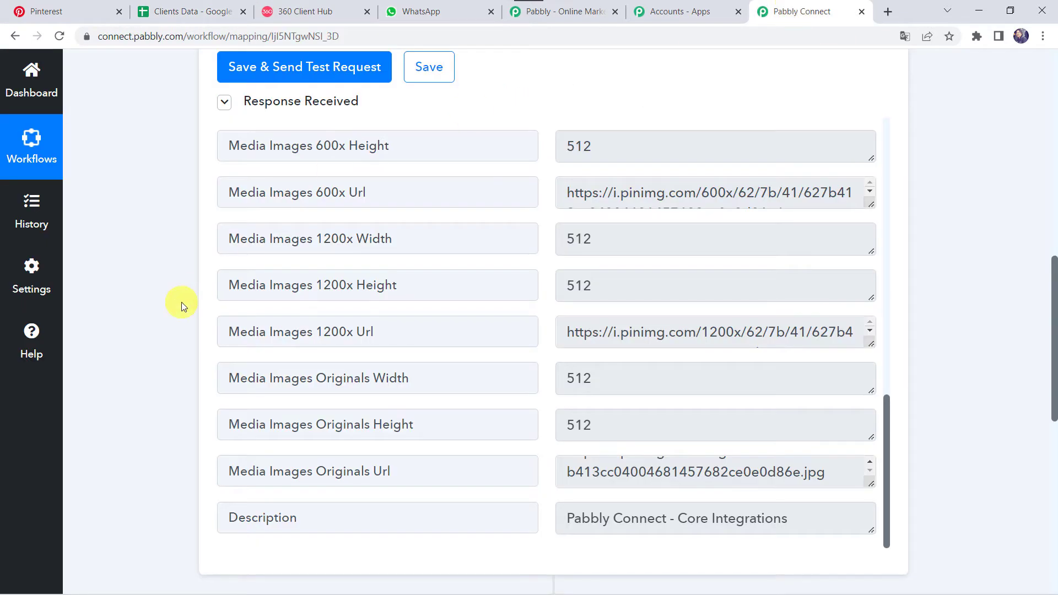
{"action": "scroll", "coordinate": [181, 301], "scroll_direction": "down", "scroll_amount": 7}
- Set step 2 to Google Sheets with the Get Row(s) event and choose Add New Connection
{"action": "left_click", "coordinate": [458, 322]}
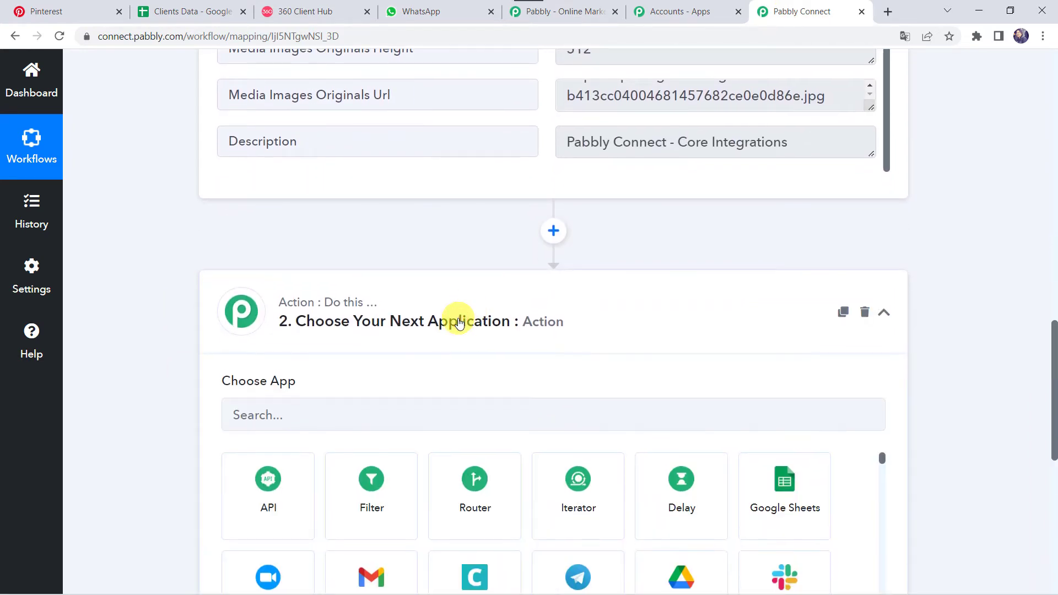
{"action": "left_click", "coordinate": [335, 247]}
{"action": "type", "text": "Goo"}
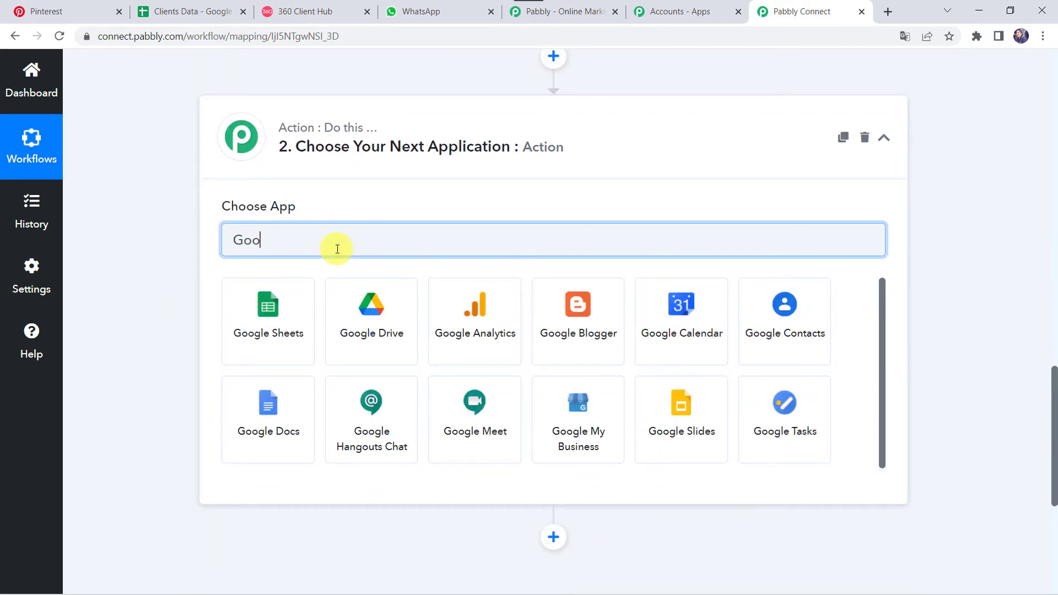
{"action": "left_click", "coordinate": [292, 321]}
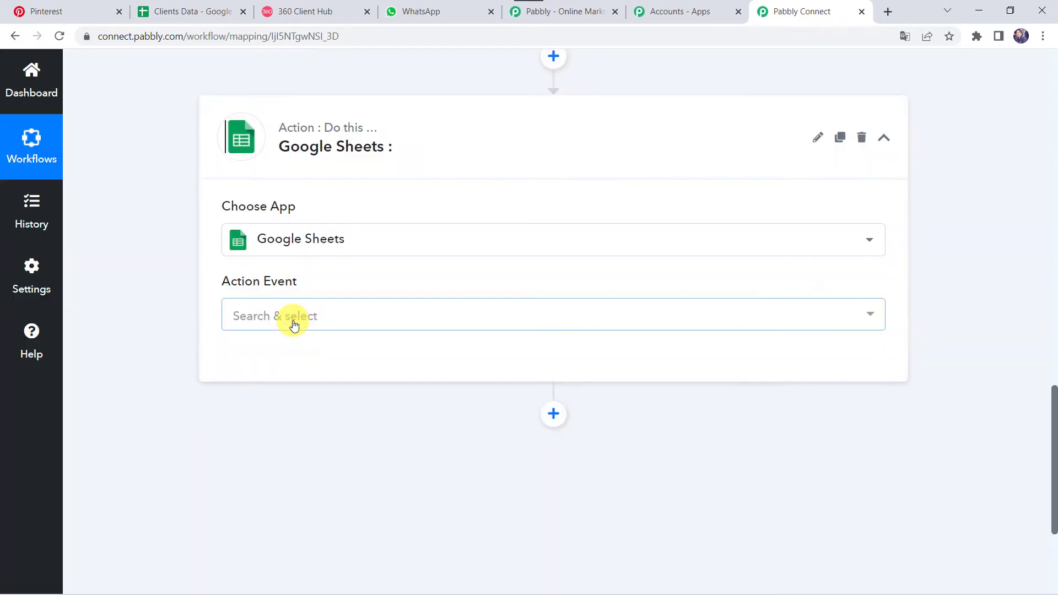
{"action": "left_click", "coordinate": [278, 318]}
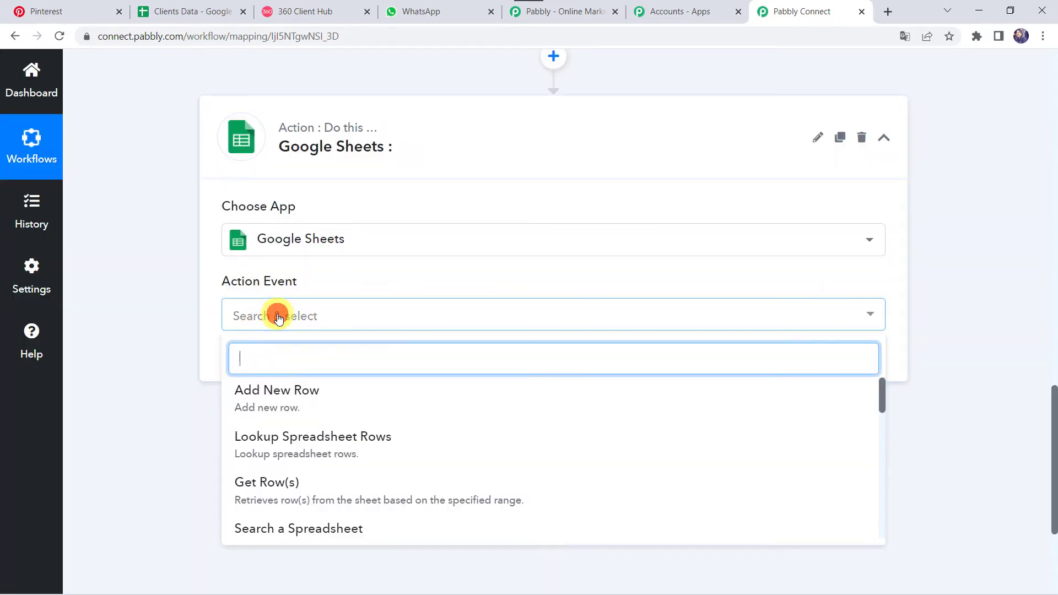
{"action": "left_click", "coordinate": [268, 492]}
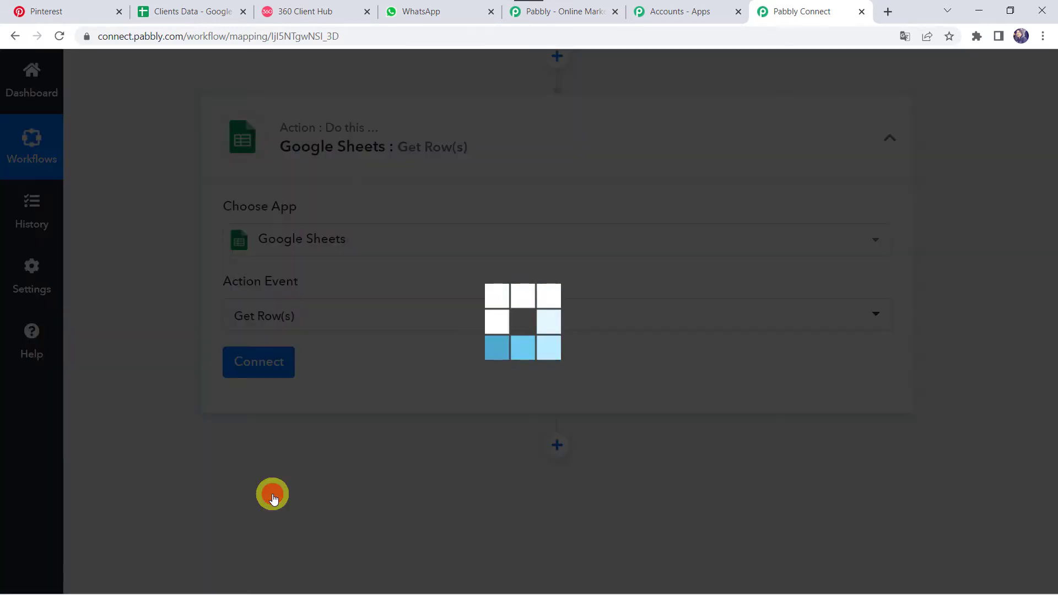
{"action": "left_click", "coordinate": [259, 367]}
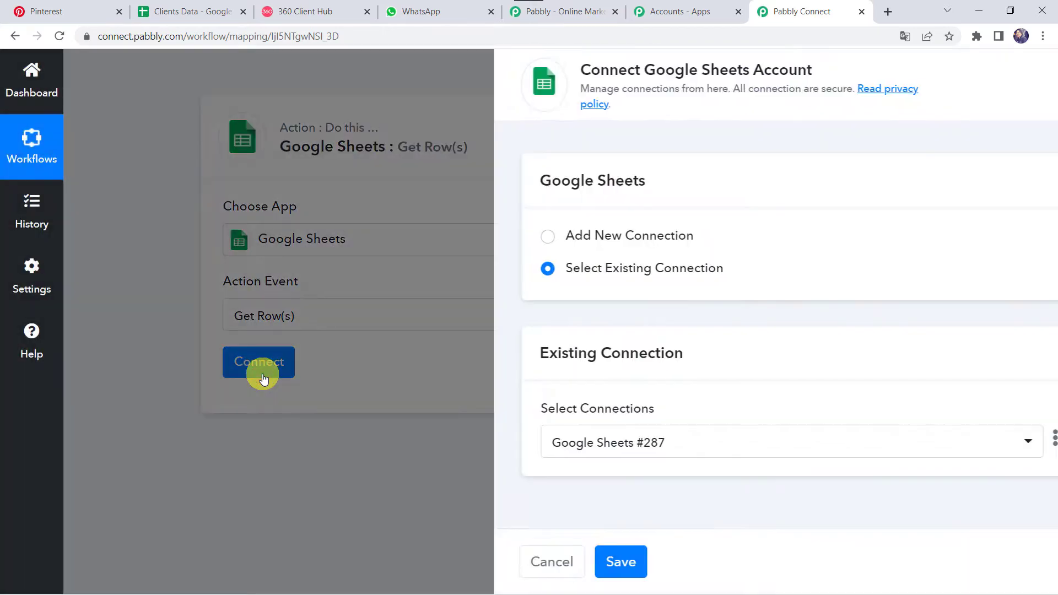
{"action": "left_click", "coordinate": [532, 233]}
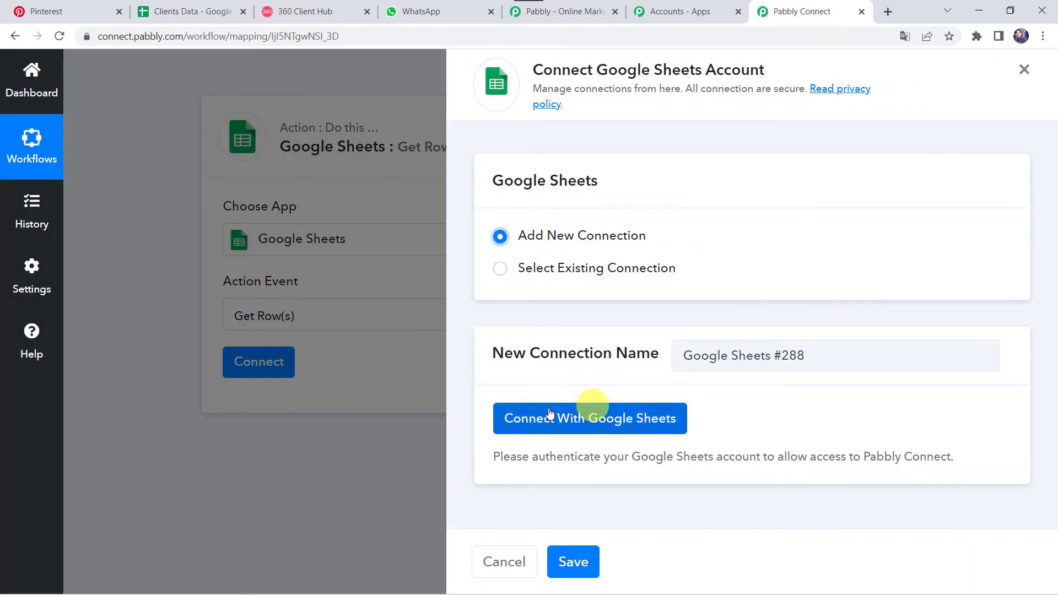
- Authorise the Google Sheets connection with the chosen Google account and allow Sheets access
{"action": "left_click", "coordinate": [625, 419]}
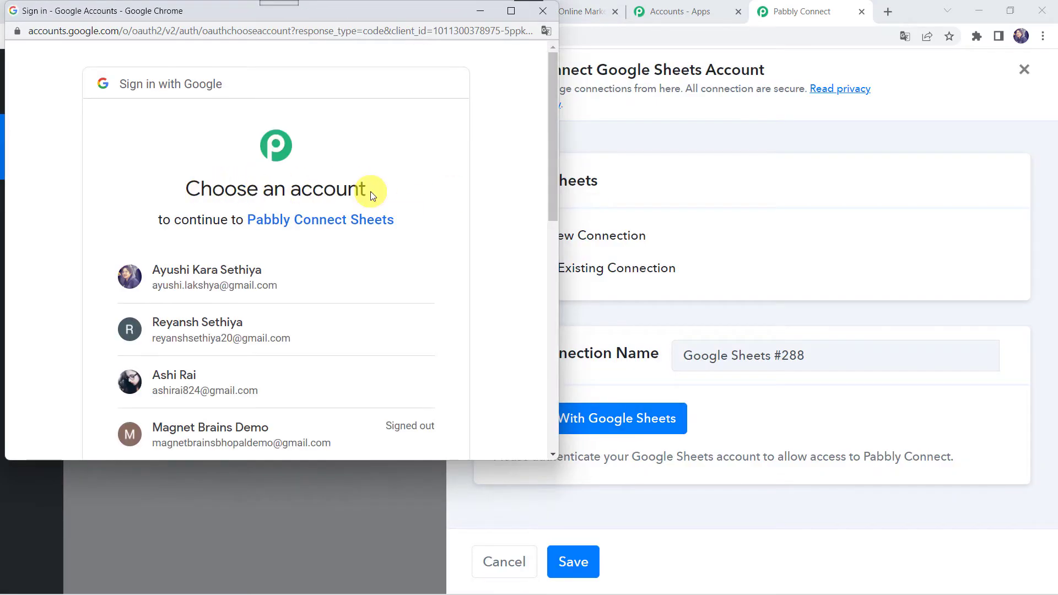
{"action": "left_click", "coordinate": [193, 385]}
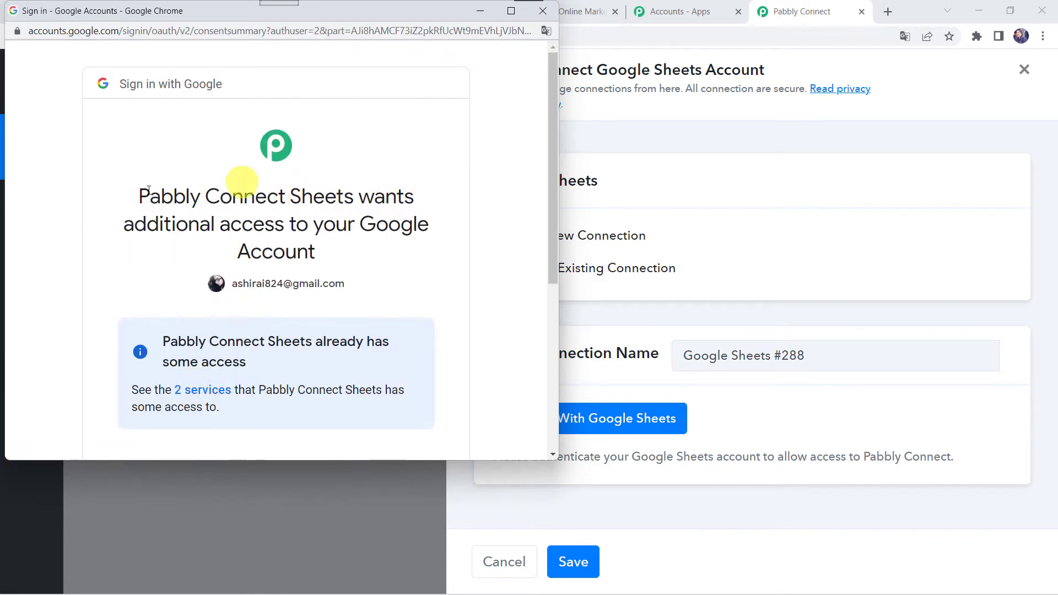
{"action": "scroll", "coordinate": [255, 259], "scroll_direction": "down", "scroll_amount": 5}
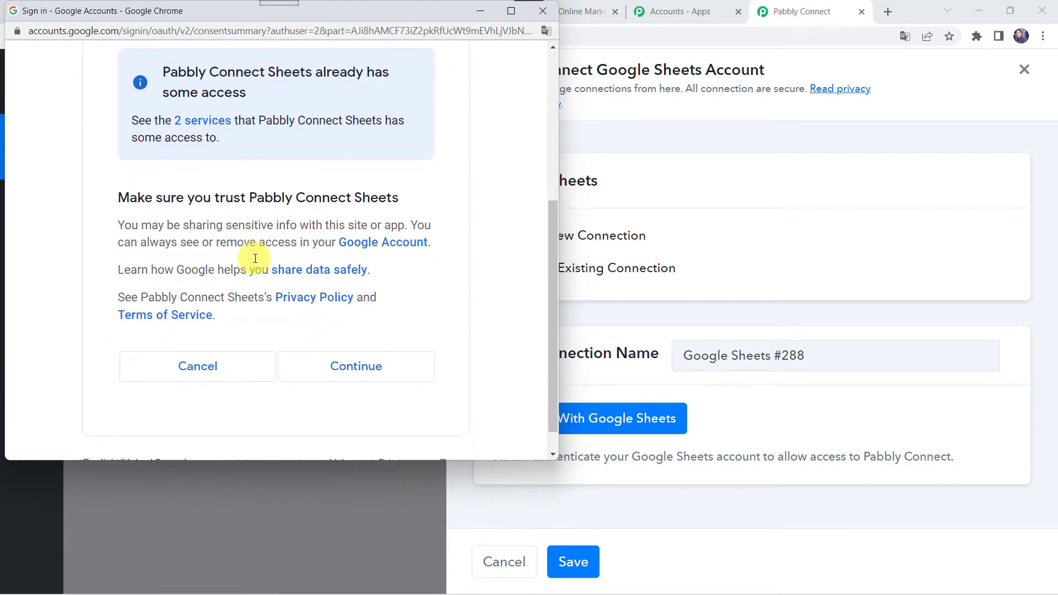
{"action": "left_click", "coordinate": [357, 358]}
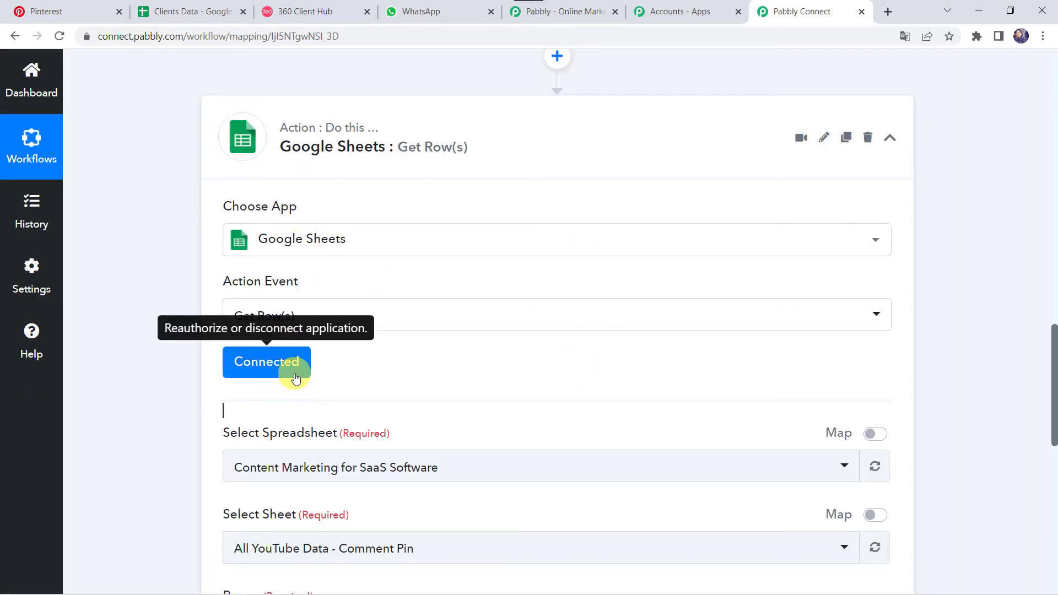
- Pick Clients Data (Sheet1) as the source spreadsheet and view its columns in Google Sheets
{"action": "scroll", "coordinate": [419, 355], "scroll_direction": "down", "scroll_amount": 4}
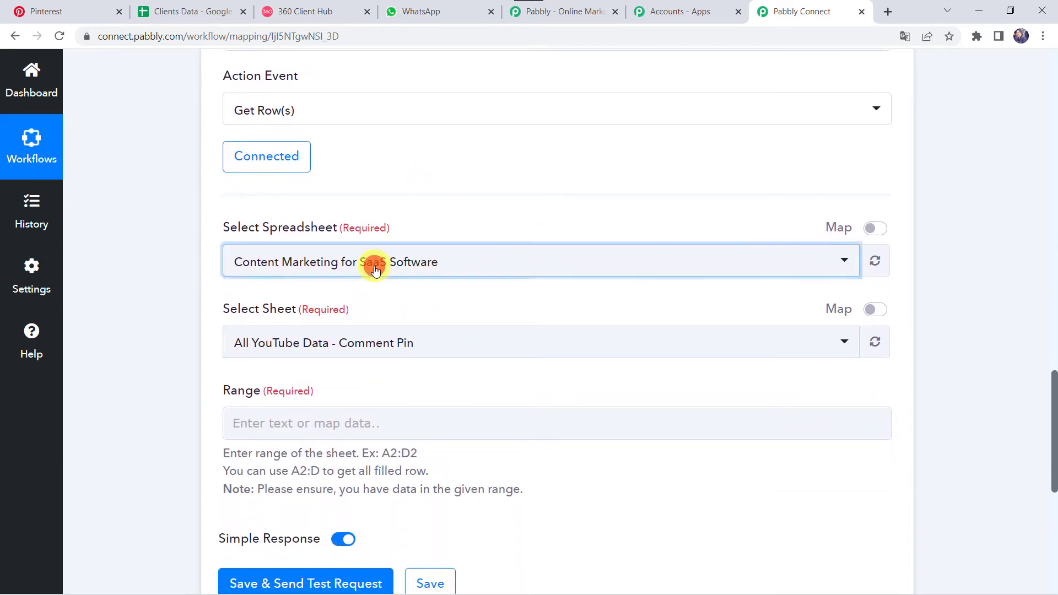
{"action": "left_click", "coordinate": [375, 269]}
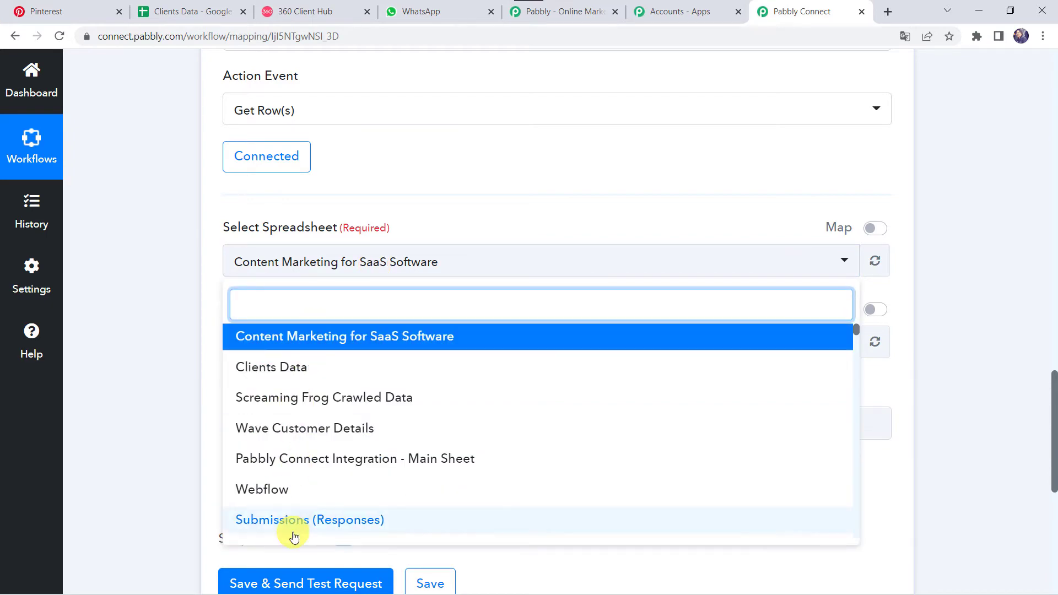
{"action": "left_click", "coordinate": [218, 12]}
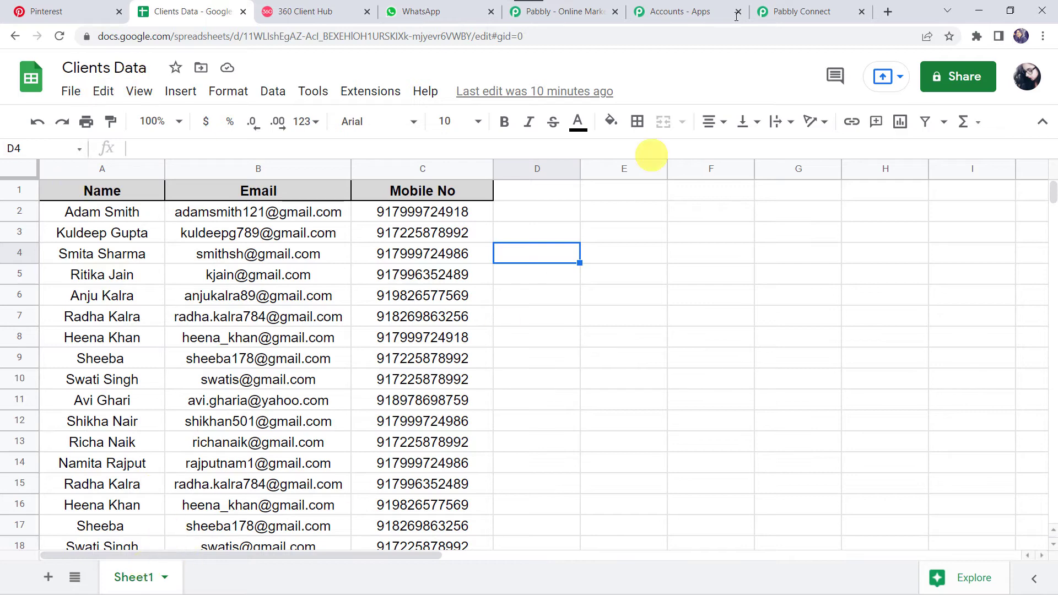
{"action": "left_click", "coordinate": [821, 5]}
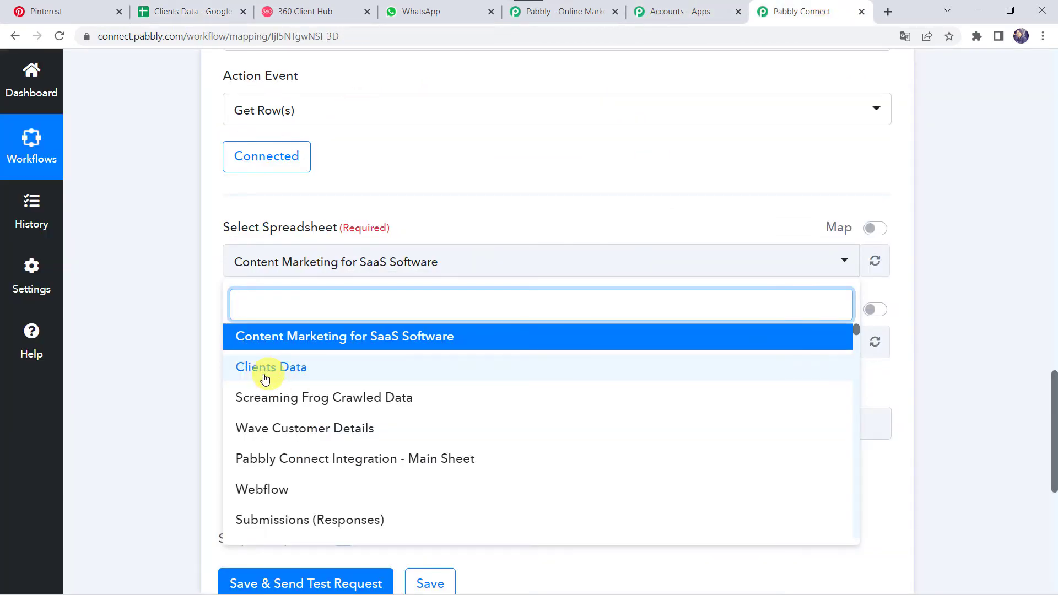
{"action": "left_click", "coordinate": [286, 368]}
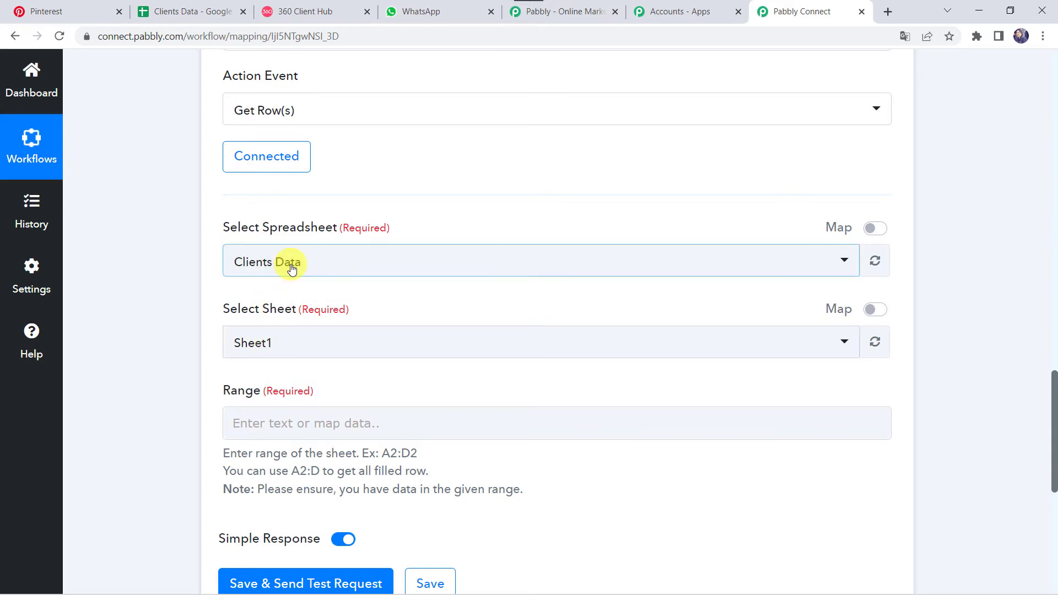
{"action": "scroll", "coordinate": [198, 390], "scroll_direction": "down", "scroll_amount": 2}
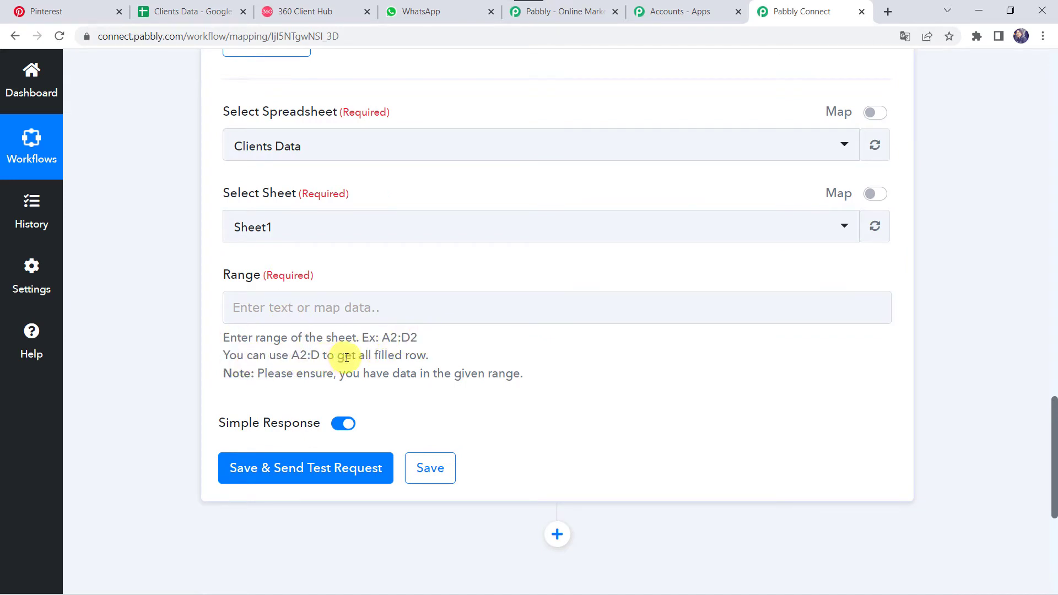
{"action": "key", "text": "ctrl+2"}
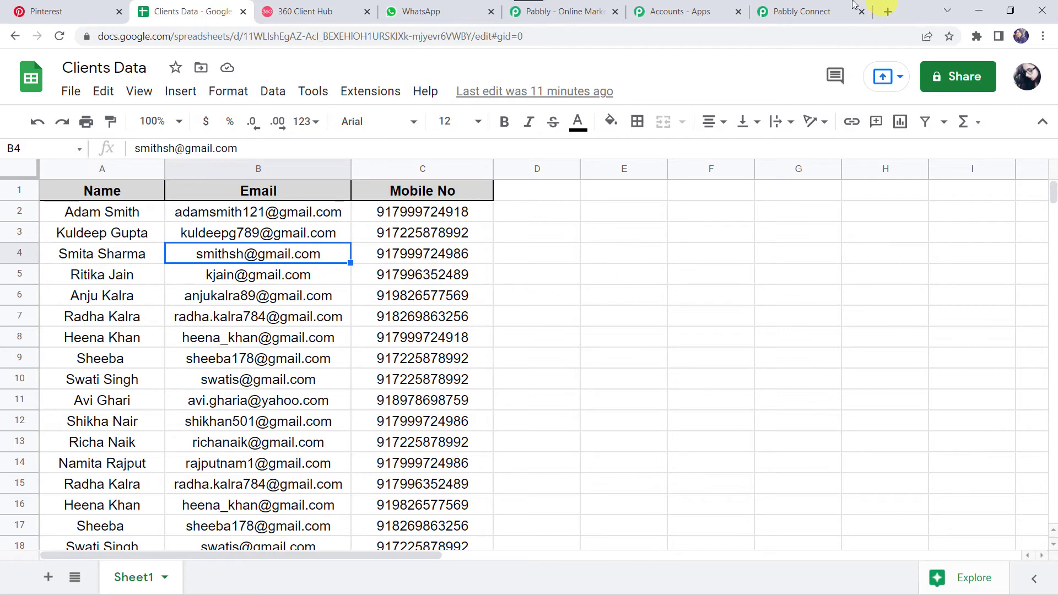
- Enter A2:C as the Get Row(s) range, checking the Name, Email and Mobile No columns
{"action": "left_click", "coordinate": [810, 14]}
{"action": "left_click", "coordinate": [295, 317]}
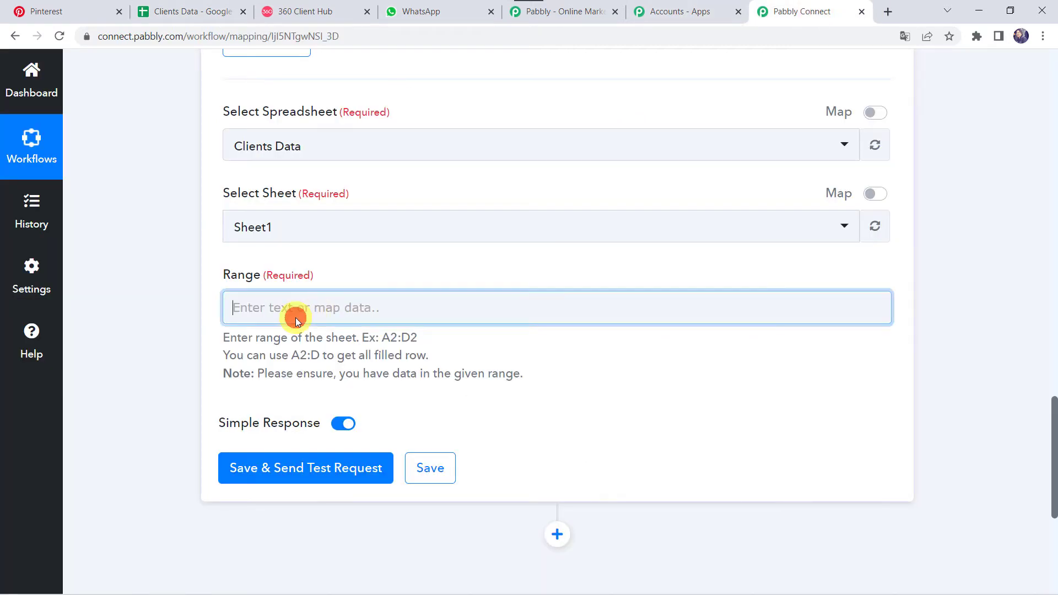
{"action": "type", "text": "A2:C"}
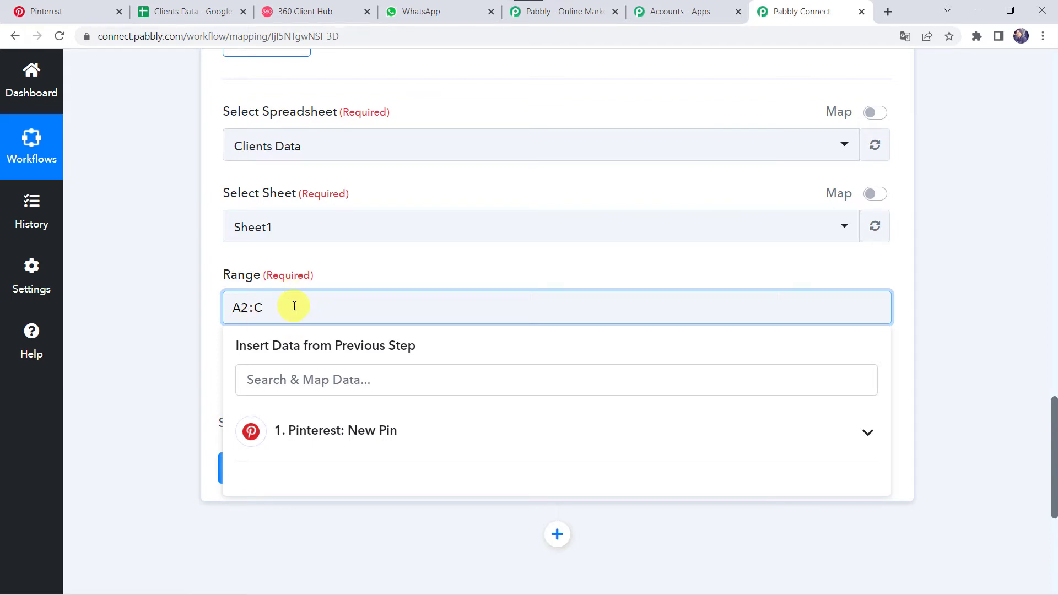
{"action": "left_click", "coordinate": [205, 13]}
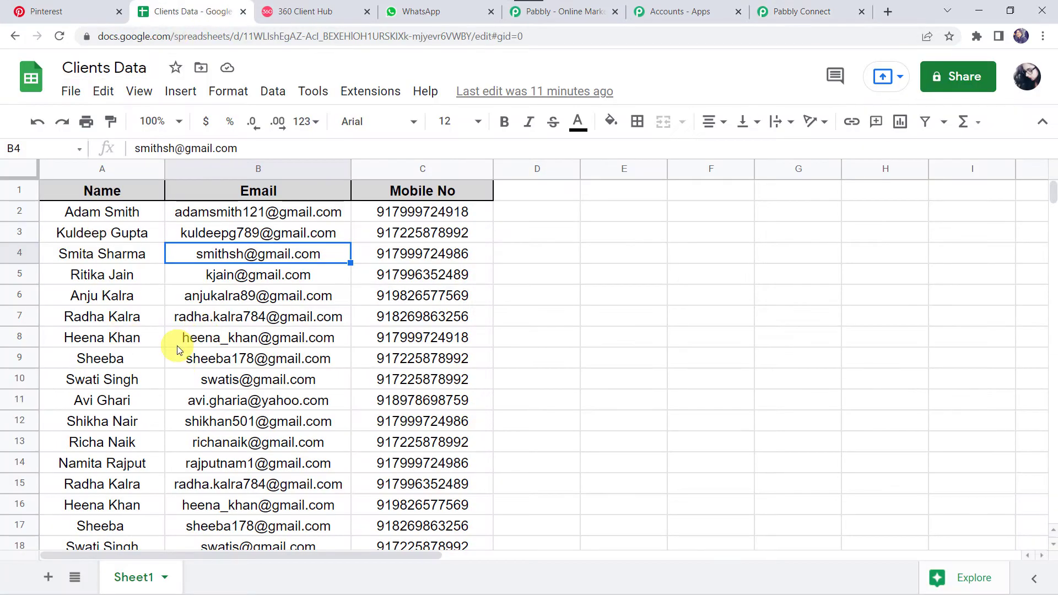
{"action": "scroll", "coordinate": [178, 349], "scroll_direction": "down", "scroll_amount": 5}
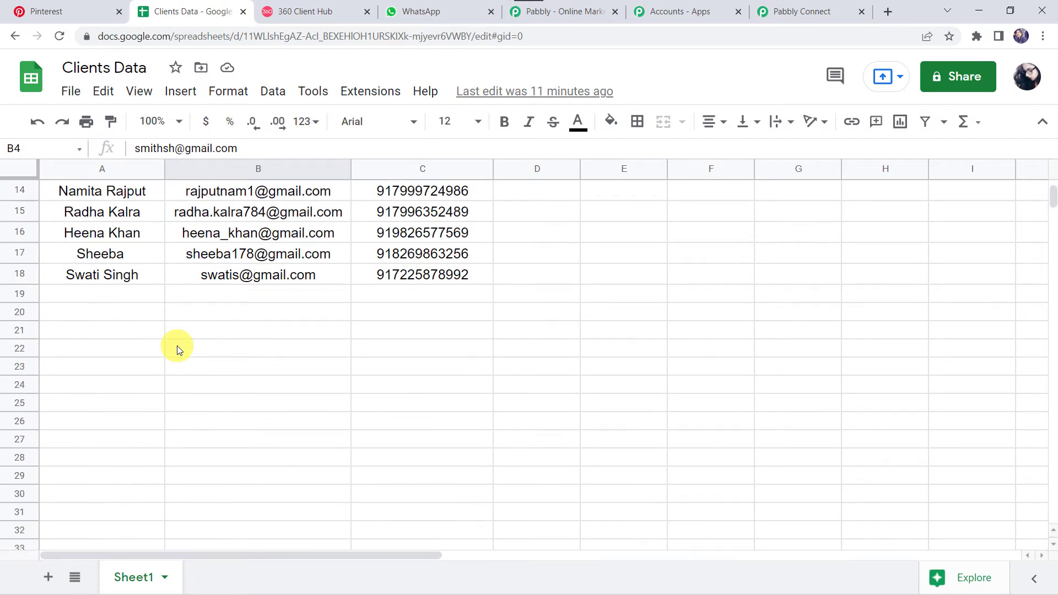
{"action": "left_click", "coordinate": [794, 7]}
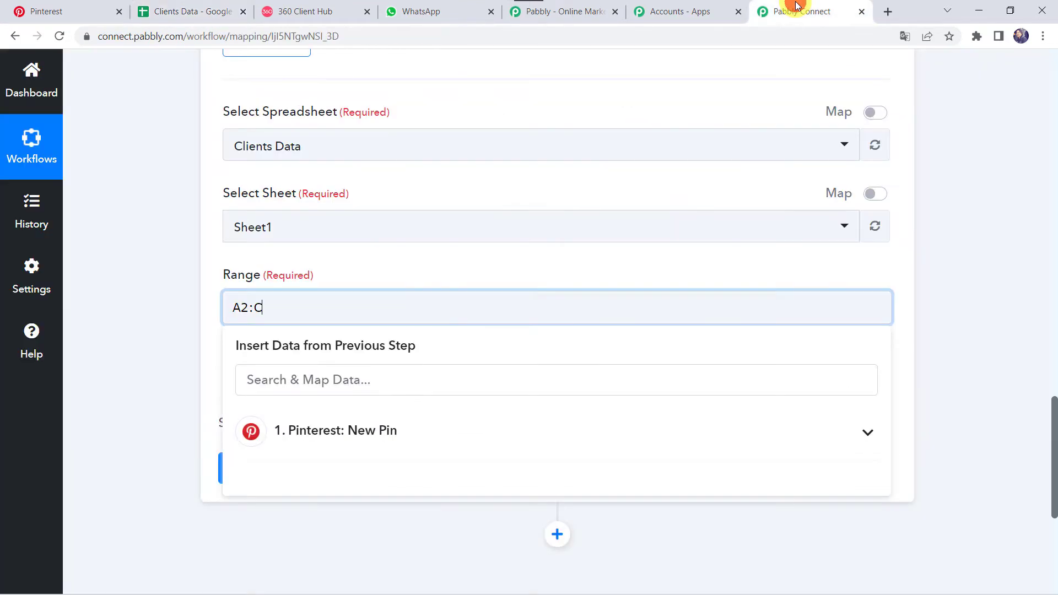
{"action": "left_click", "coordinate": [150, 306]}
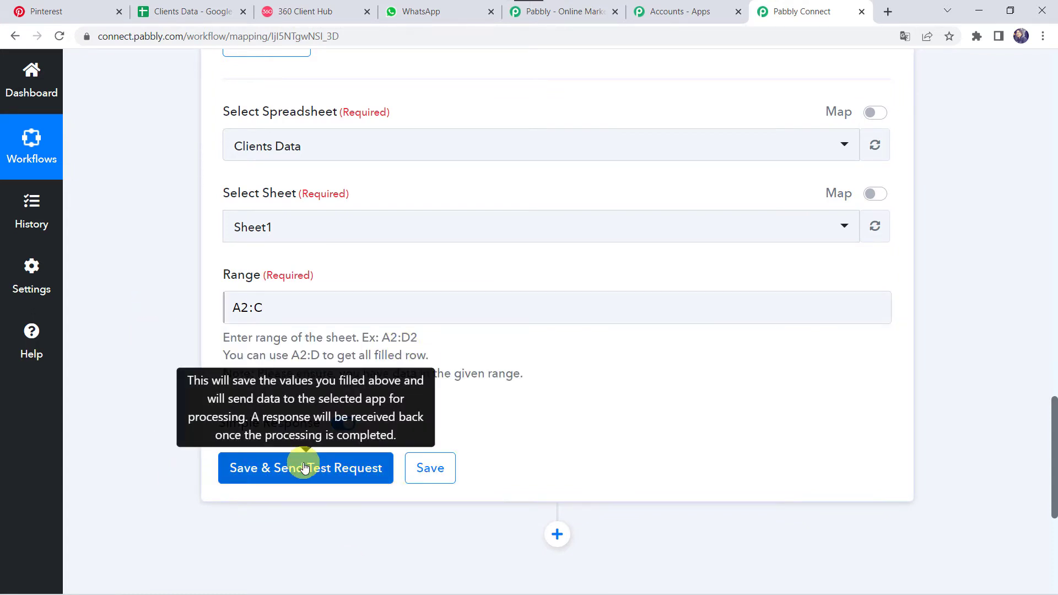
{"action": "mouse_move", "coordinate": [283, 428]}
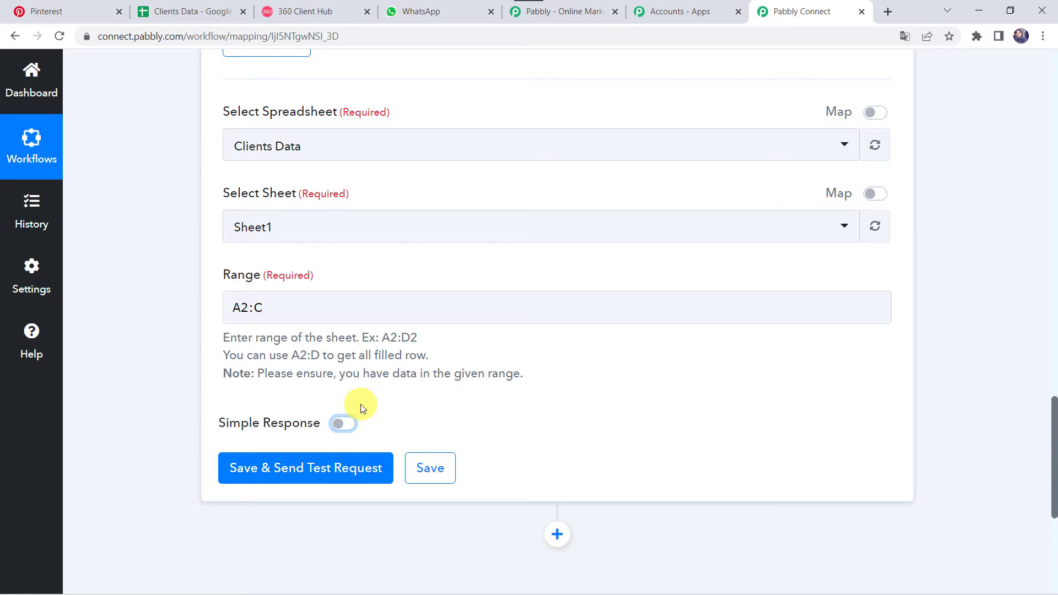
{"action": "left_click", "coordinate": [193, 11]}
{"action": "scroll", "coordinate": [199, 357], "scroll_direction": "up", "scroll_amount": 5}
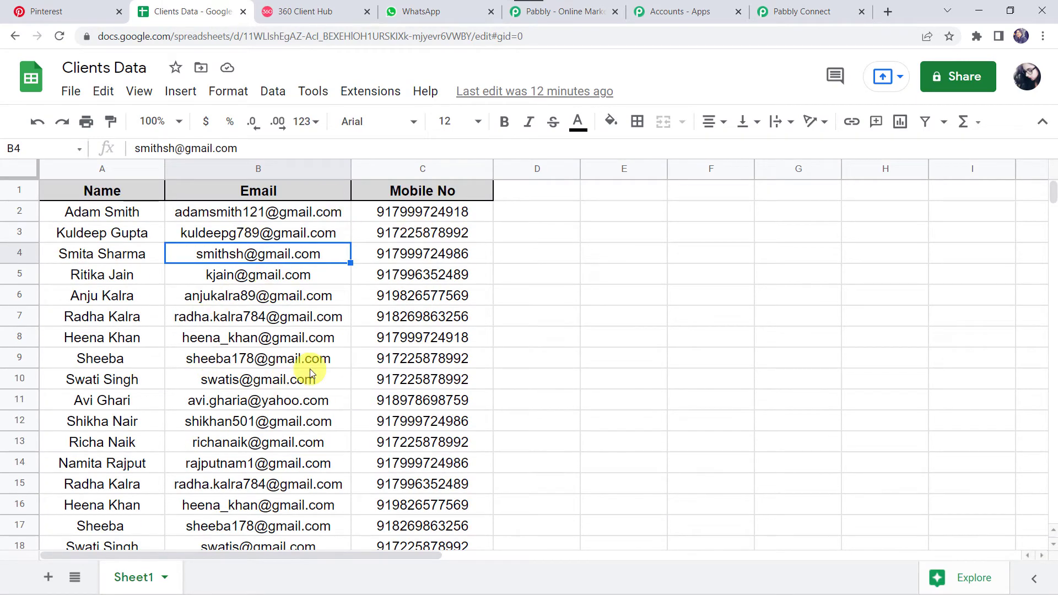
{"action": "left_click", "coordinate": [771, 12]}
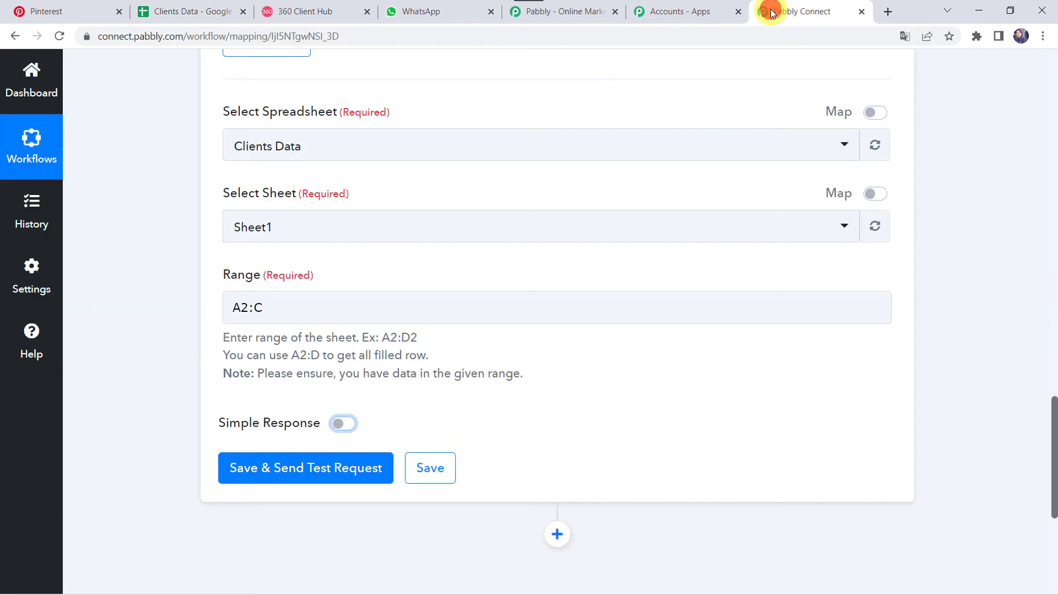
- Run a test request on the Get Row(s) lookup and review the returned client rows
{"action": "left_click", "coordinate": [289, 472]}
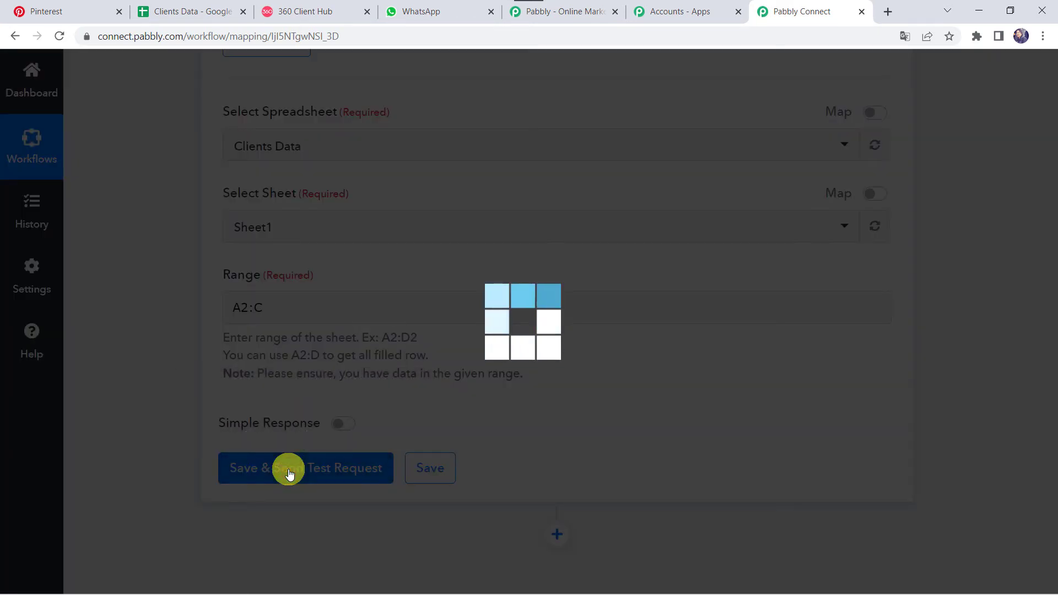
{"action": "scroll", "coordinate": [157, 477], "scroll_direction": "down", "scroll_amount": 5}
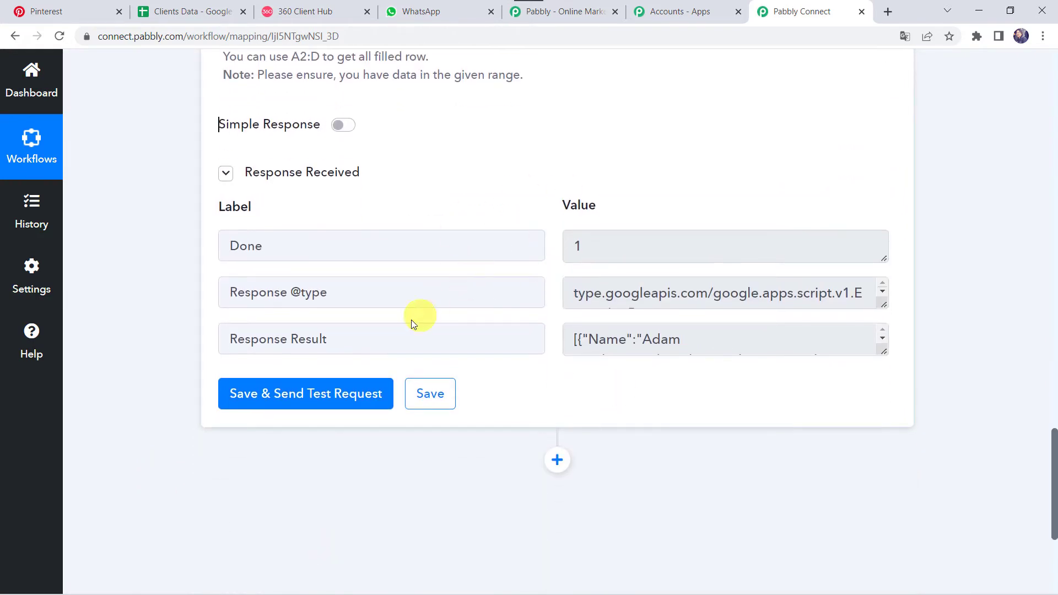
{"action": "left_click_drag", "start_coordinate": [886, 351], "coordinate": [884, 474]}
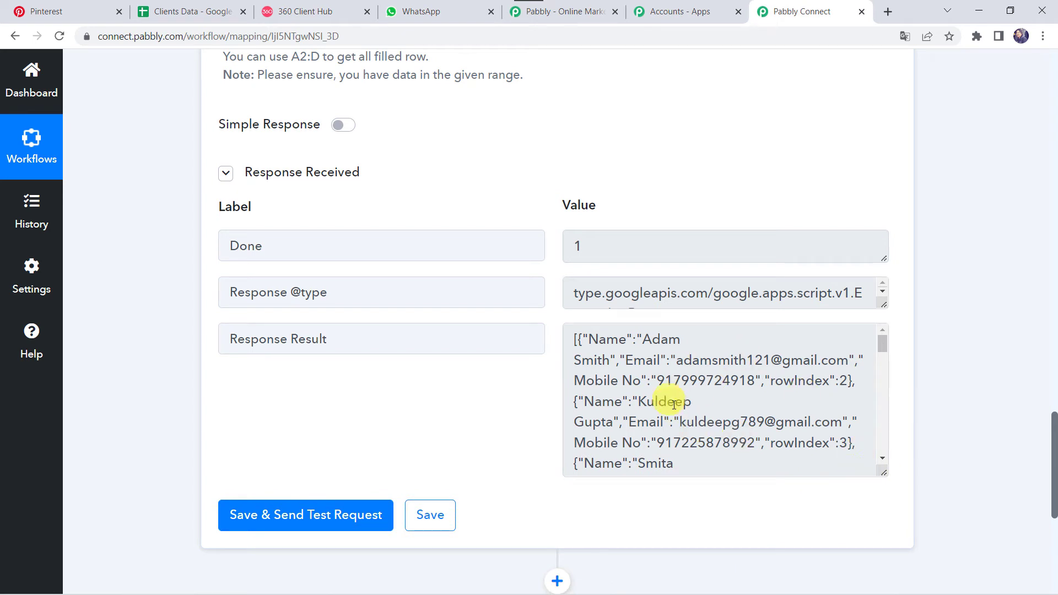
{"action": "scroll", "coordinate": [674, 405], "scroll_direction": "down", "scroll_amount": 5}
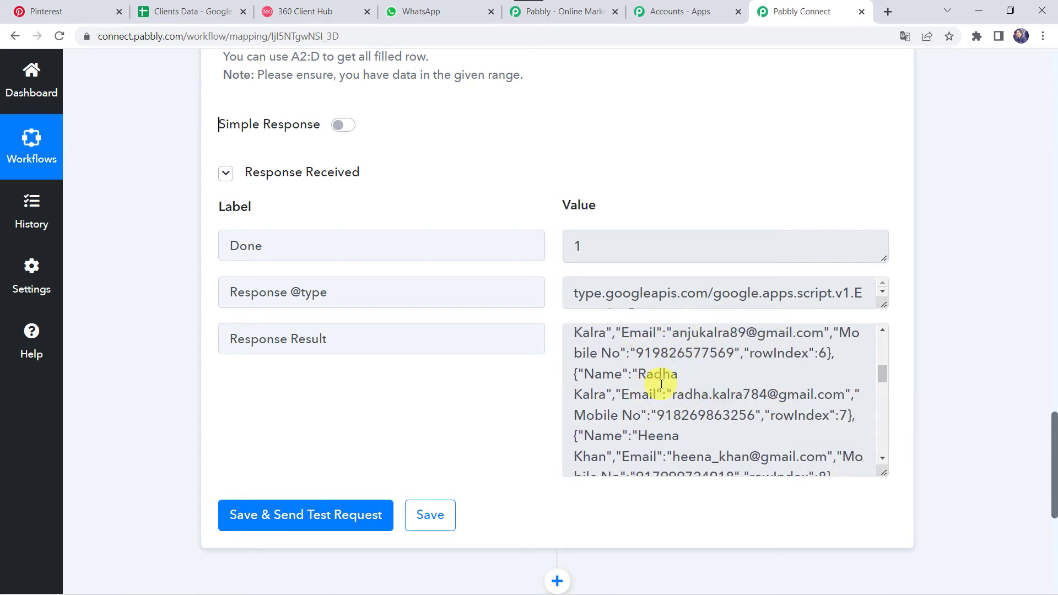
{"action": "scroll", "coordinate": [118, 388], "scroll_direction": "down", "scroll_amount": 5}
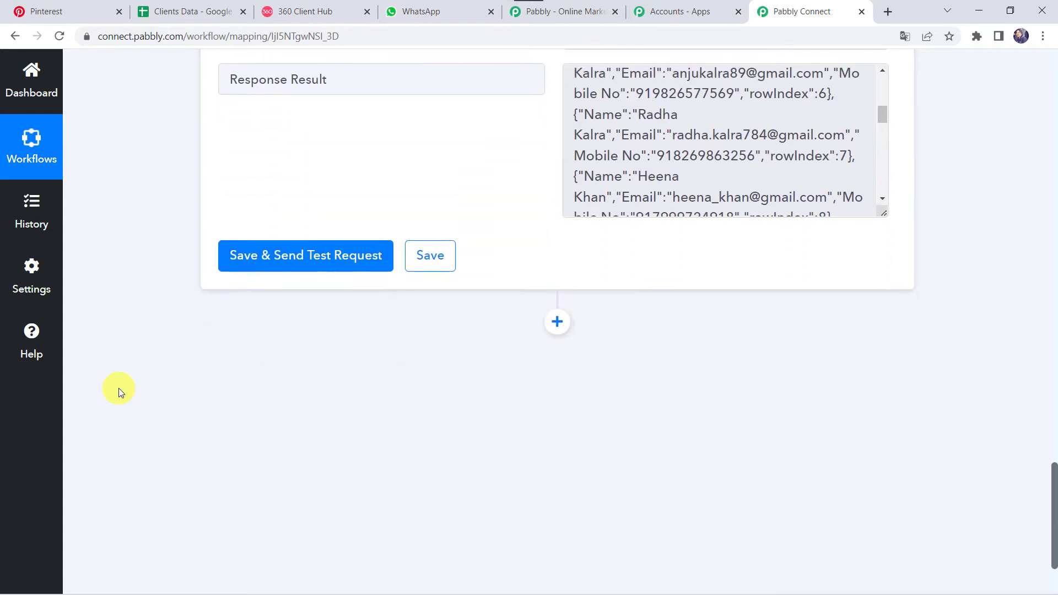
- Add an Iterator by Pabbly step after the row lookup
{"action": "left_click", "coordinate": [555, 322]}
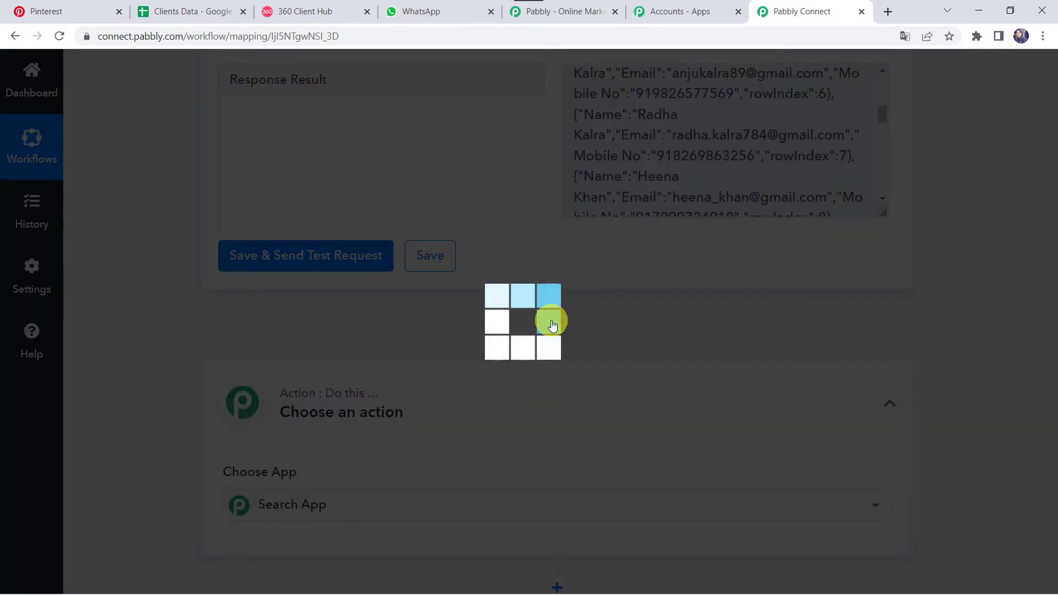
{"action": "type", "text": "Iter"}
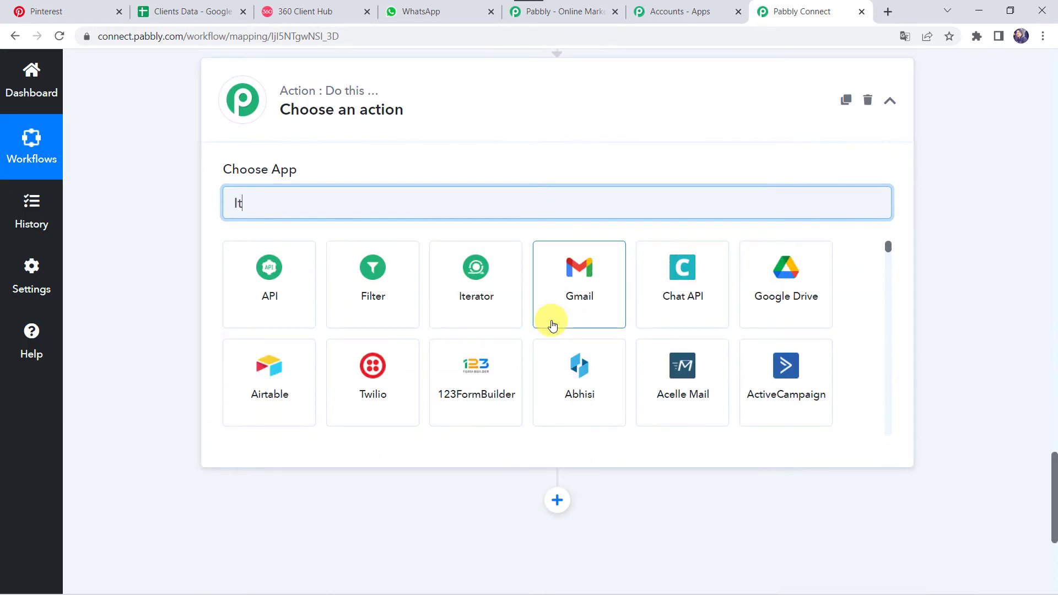
{"action": "left_click", "coordinate": [257, 285]}
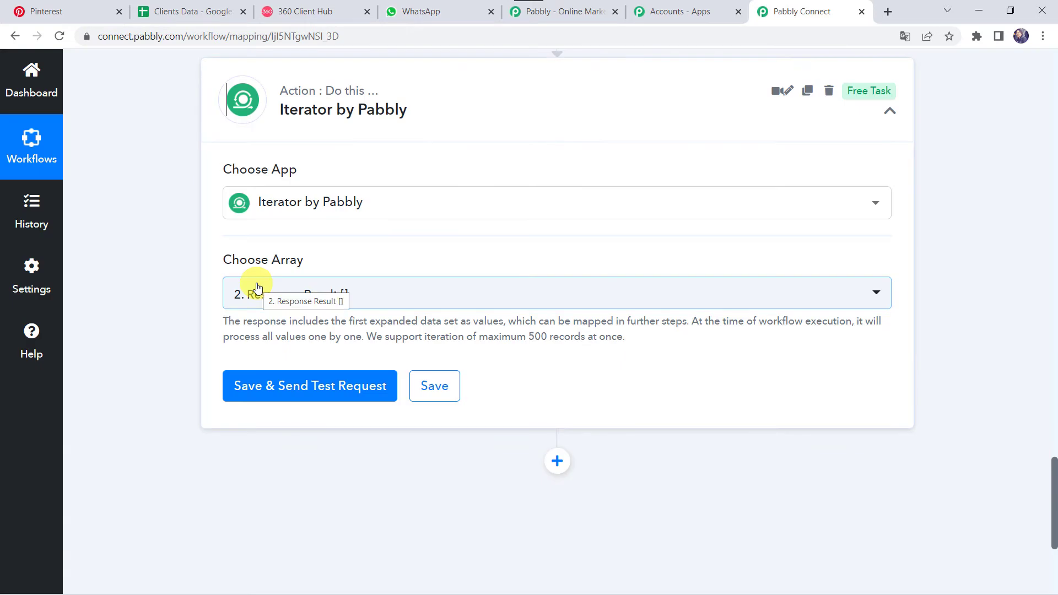
- Test the Iterator on the 2. Response Result array and compare with the Clients Data sheet
{"action": "mouse_move", "coordinate": [252, 265]}
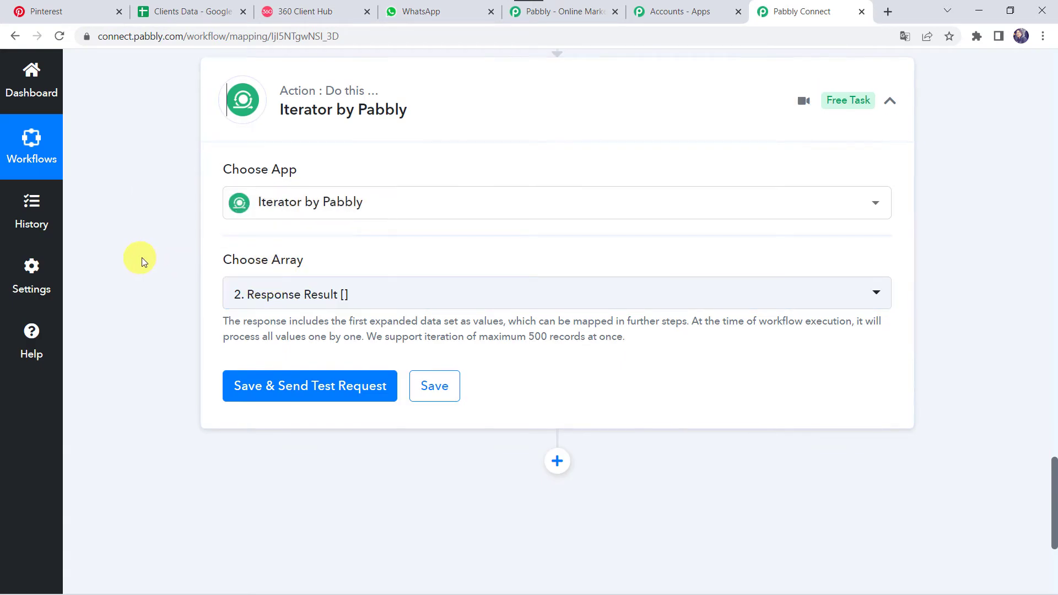
{"action": "scroll", "coordinate": [153, 266], "scroll_direction": "up", "scroll_amount": 9}
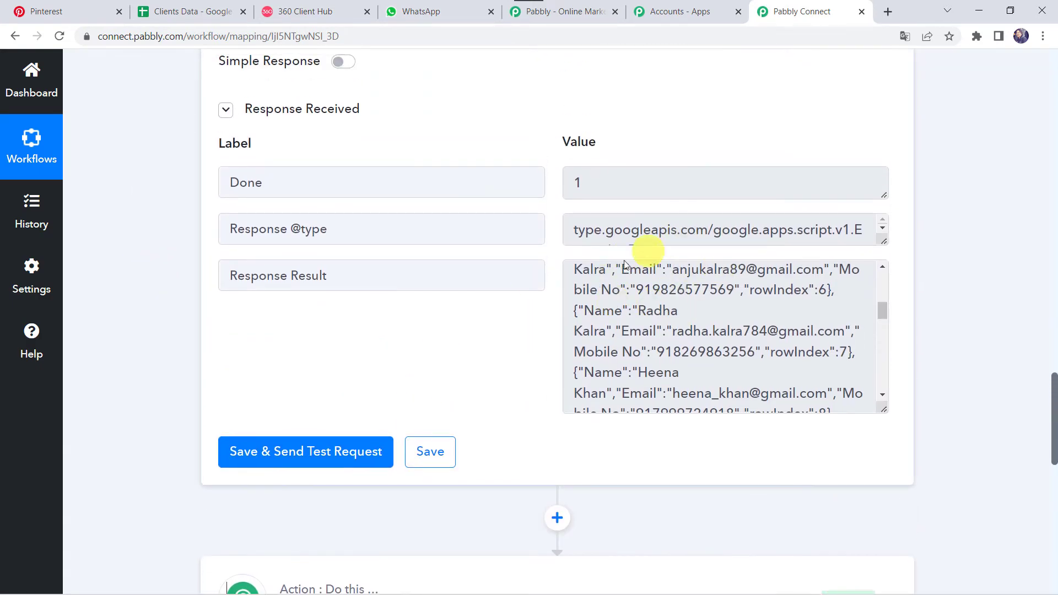
{"action": "scroll", "coordinate": [165, 417], "scroll_direction": "down", "scroll_amount": 8}
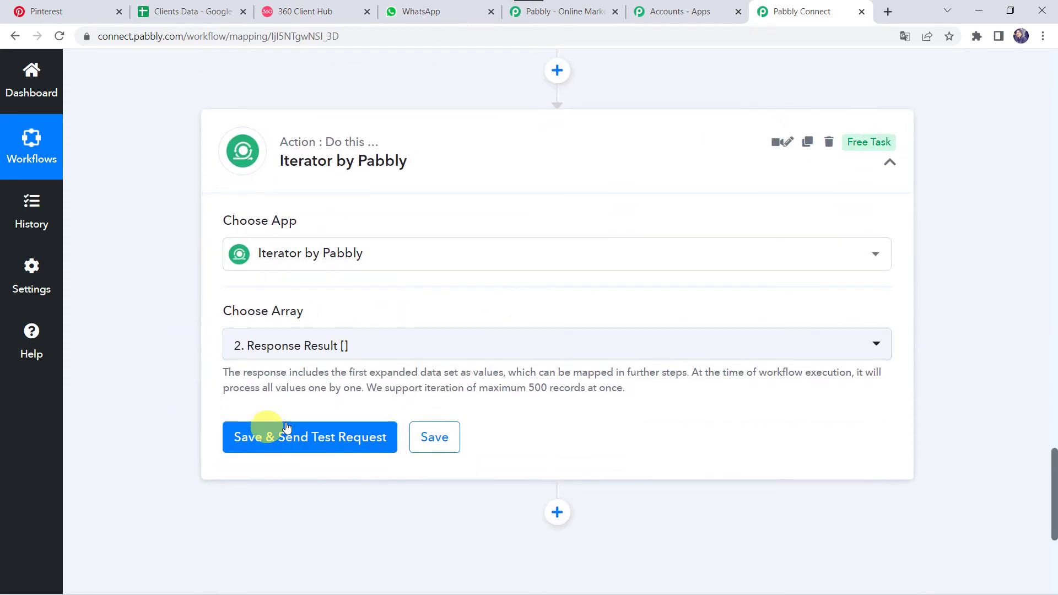
{"action": "left_click", "coordinate": [307, 439]}
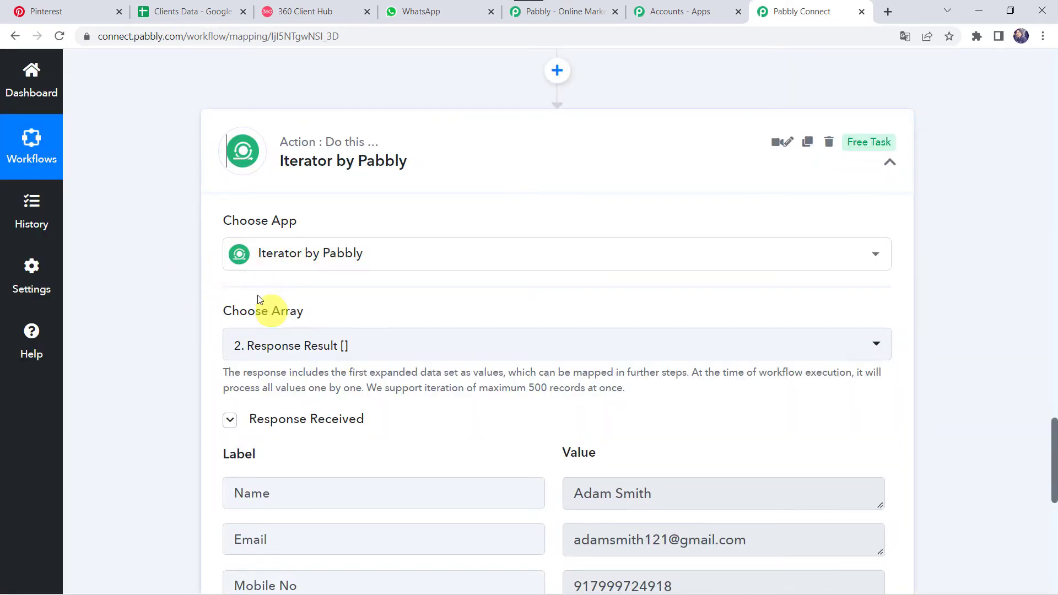
{"action": "scroll", "coordinate": [184, 309], "scroll_direction": "down", "scroll_amount": 4}
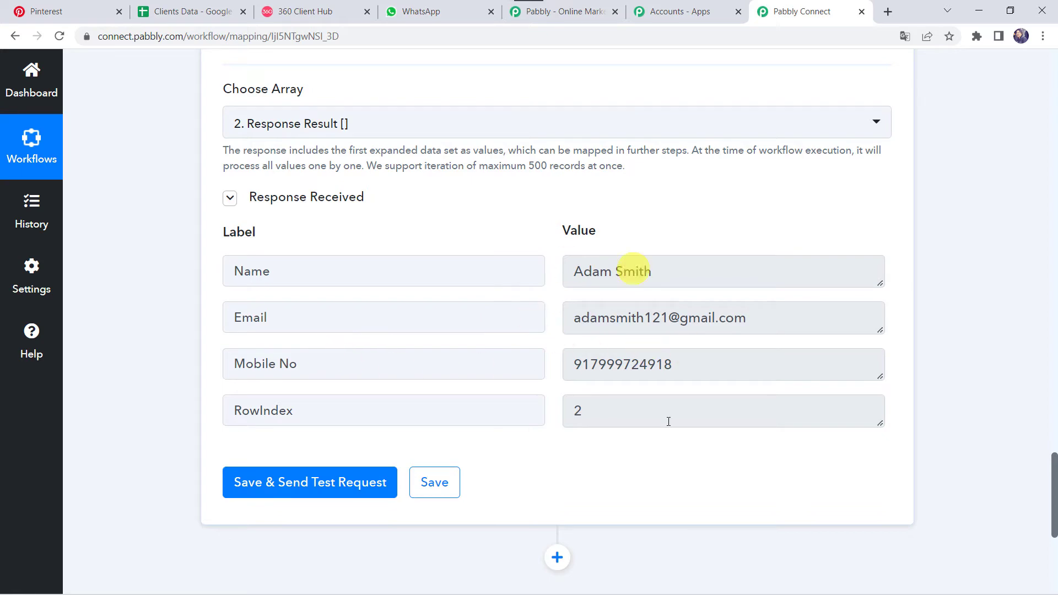
{"action": "left_click", "coordinate": [199, 11]}
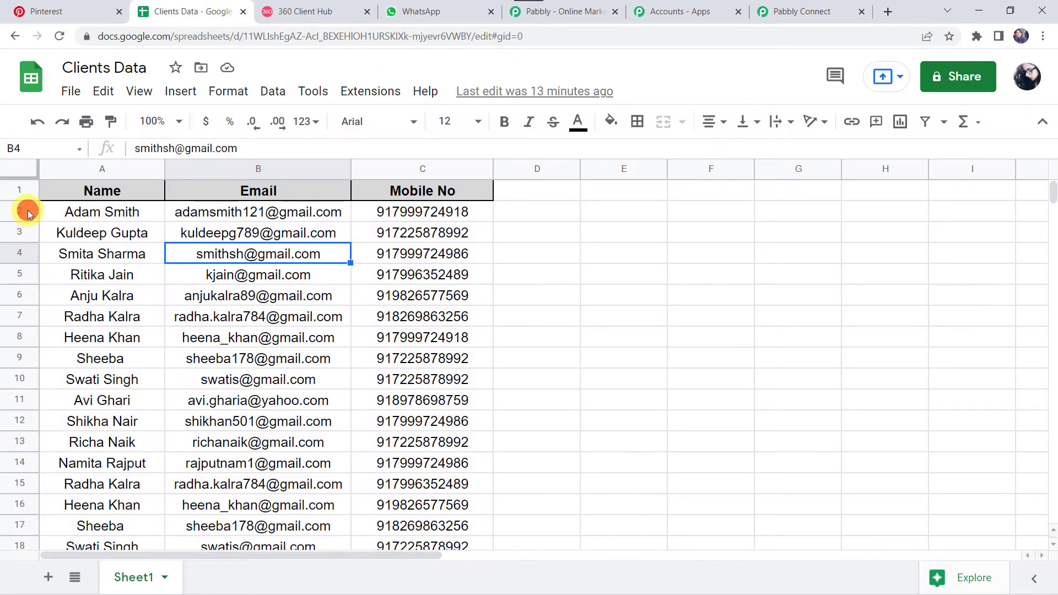
- Check the mobile number in Clients Data cell C3, then return to Pabbly Connect
{"action": "left_click", "coordinate": [28, 212]}
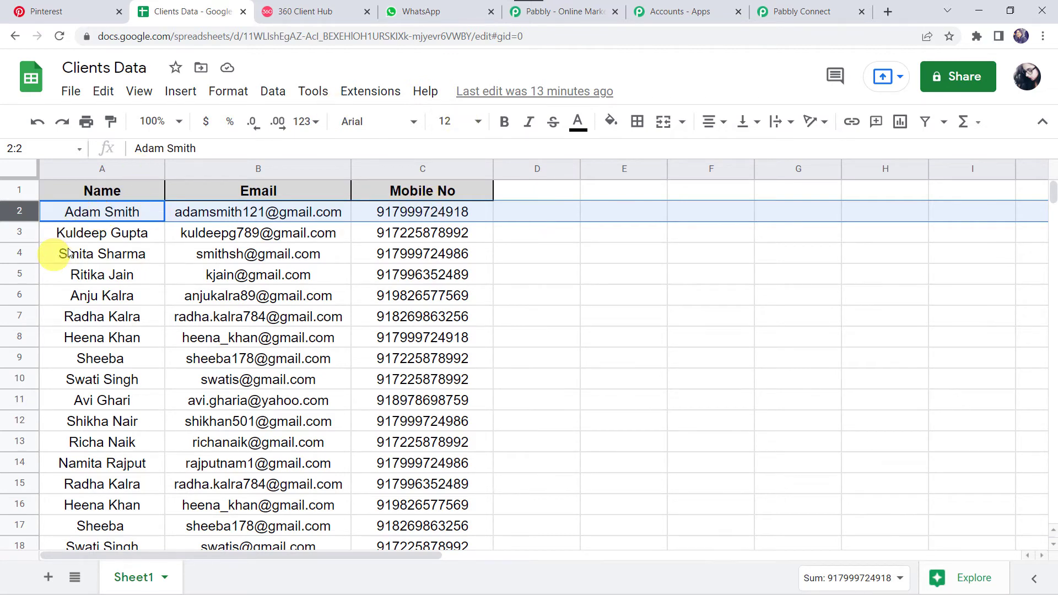
{"action": "left_click", "coordinate": [407, 235]}
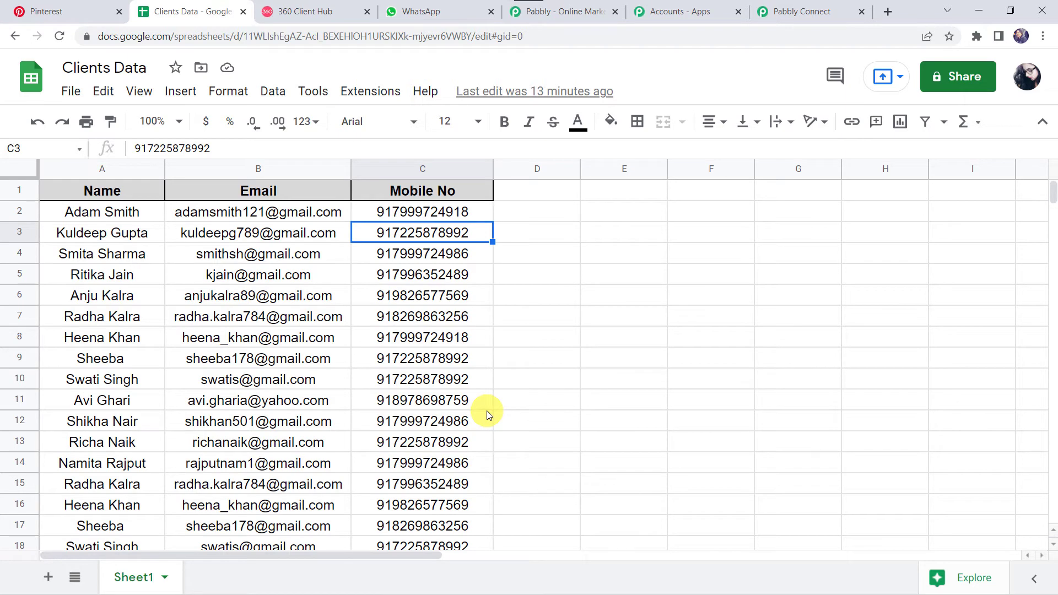
{"action": "left_click", "coordinate": [785, 8]}
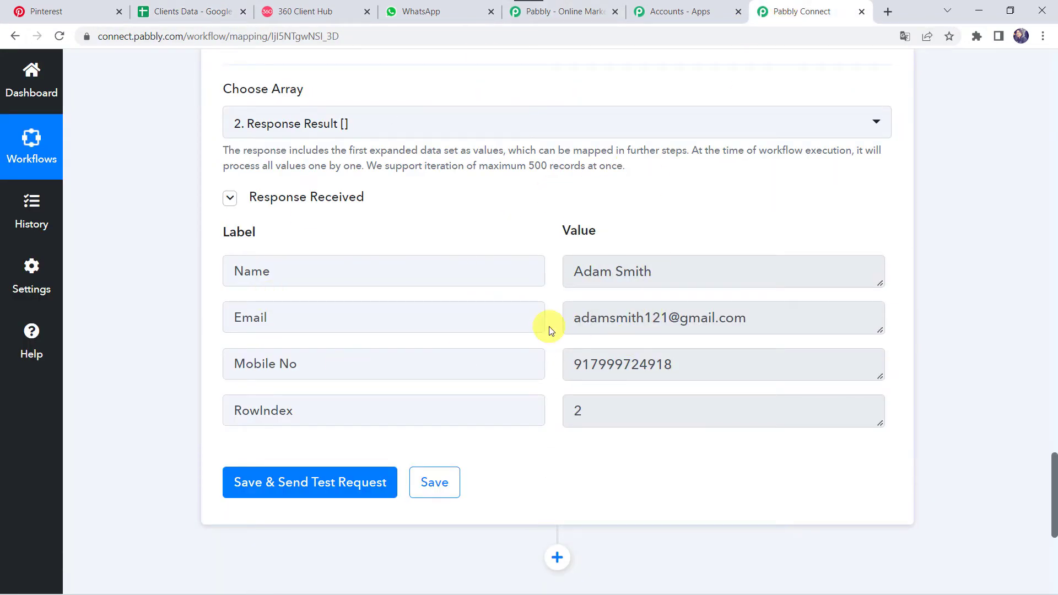
- Add a WhatsApp by 360Dialog action step with the Send Template Message event
{"action": "scroll", "coordinate": [549, 329], "scroll_direction": "down", "scroll_amount": 1}
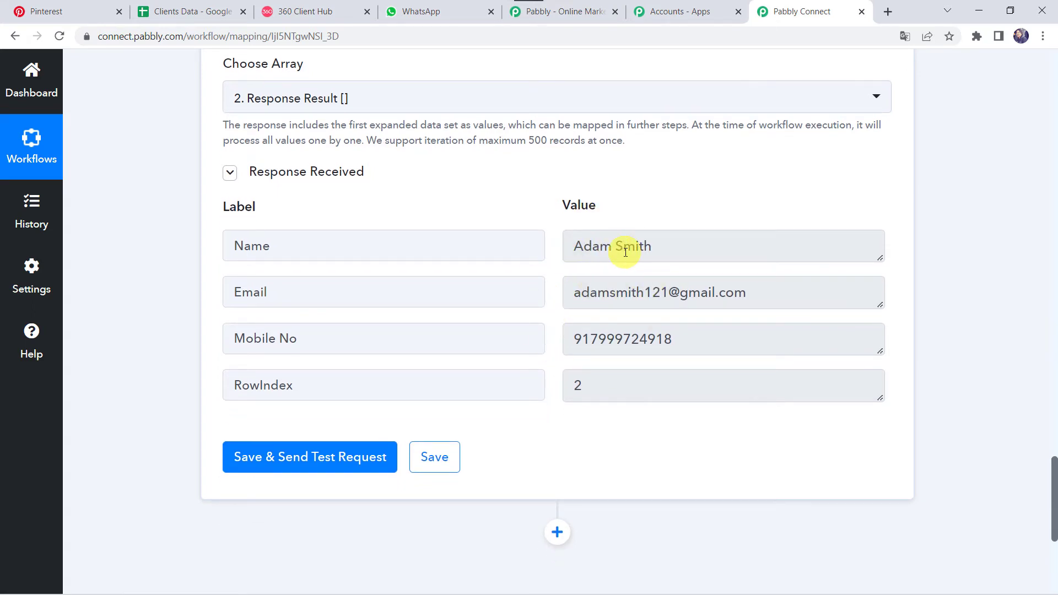
{"action": "scroll", "coordinate": [625, 251], "scroll_direction": "down", "scroll_amount": 5}
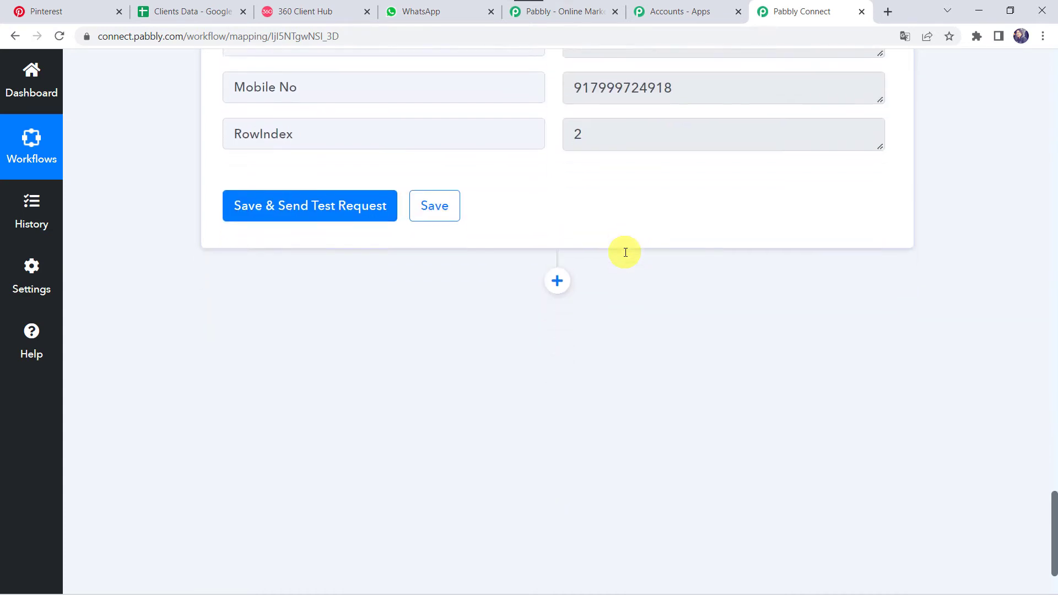
{"action": "left_click", "coordinate": [556, 279]}
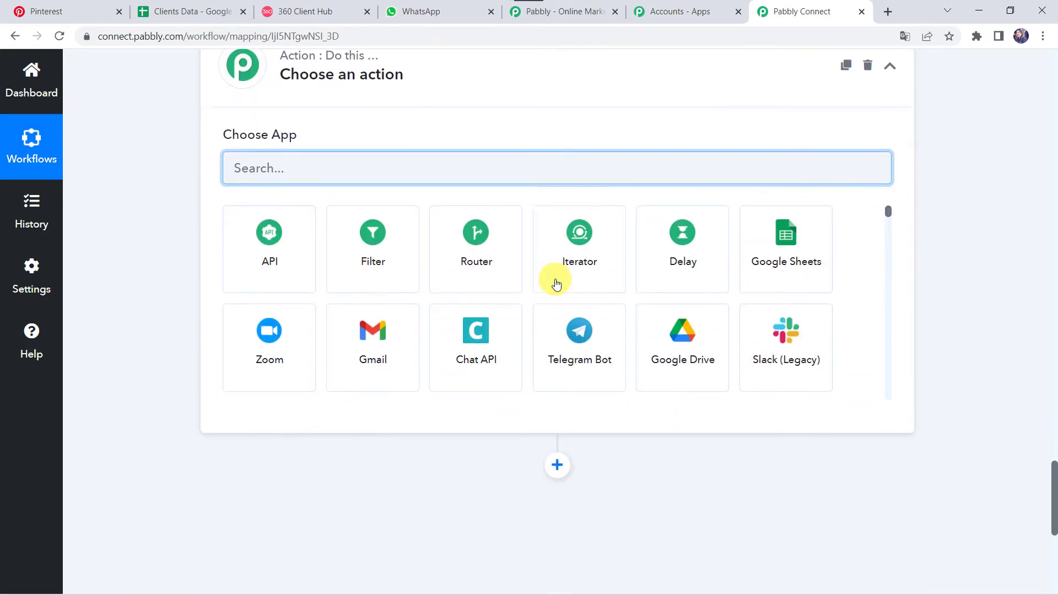
{"action": "type", "text": "360"}
{"action": "left_click", "coordinate": [294, 267]}
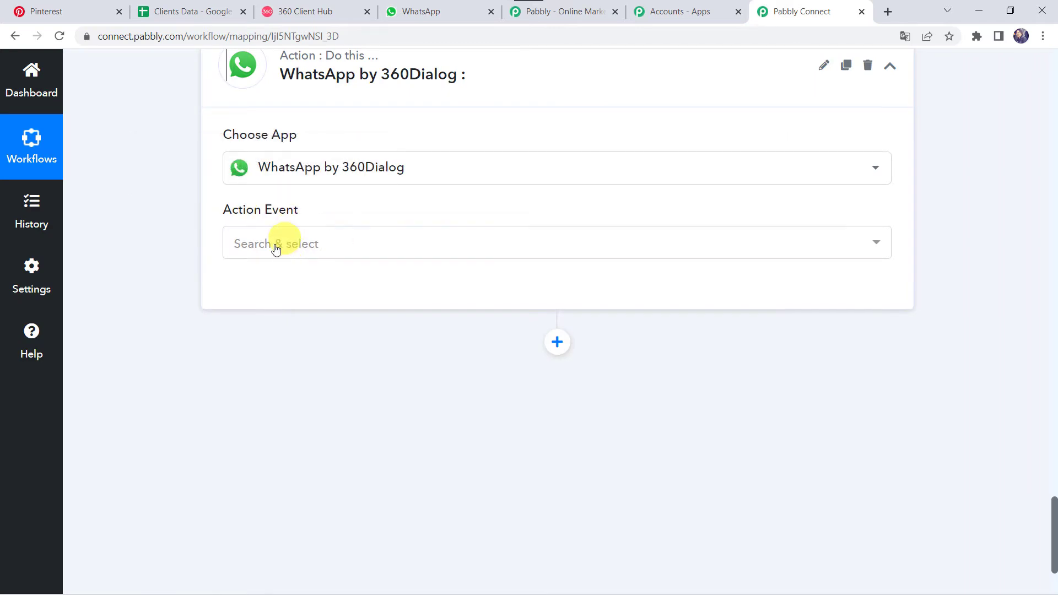
{"action": "left_click", "coordinate": [273, 248]}
{"action": "left_click", "coordinate": [337, 319]}
- Start a new WhatsApp connection and switch to the 360 Client Hub dashboard
{"action": "left_click", "coordinate": [284, 299]}
{"action": "left_click", "coordinate": [521, 232]}
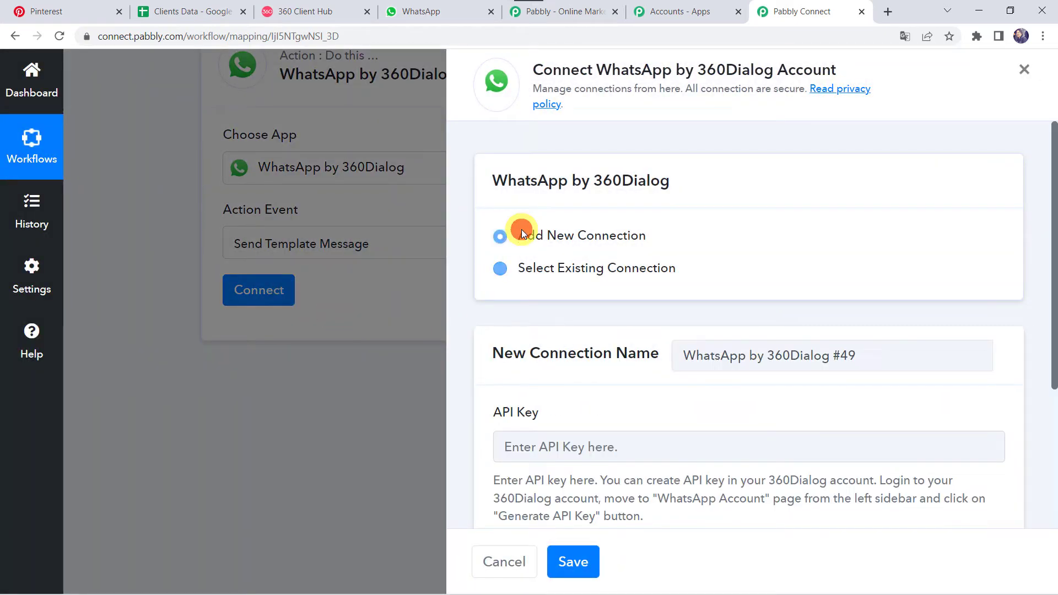
{"action": "scroll", "coordinate": [590, 331], "scroll_direction": "down", "scroll_amount": 4}
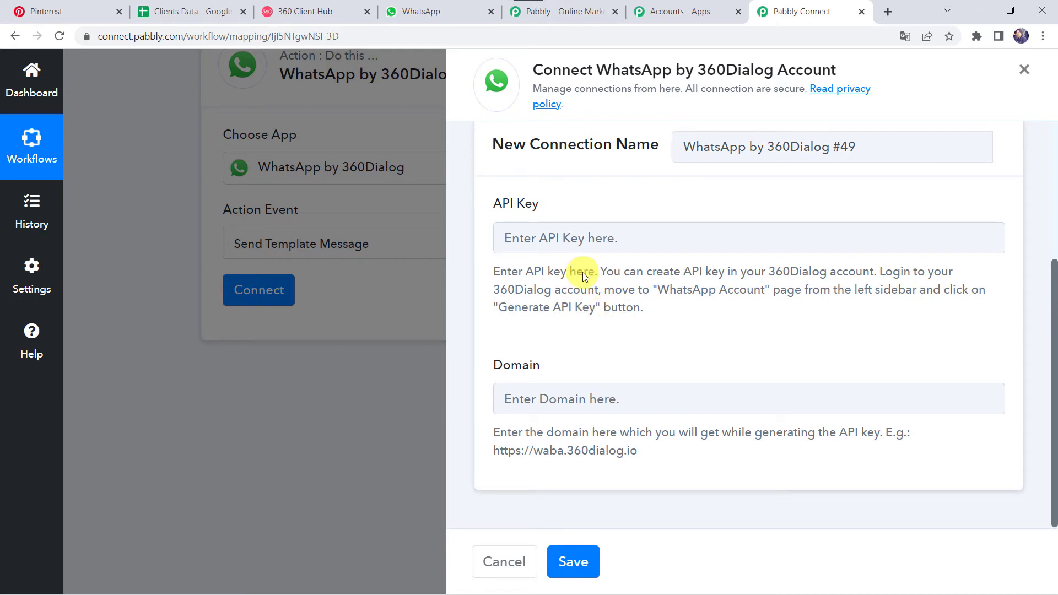
{"action": "left_click", "coordinate": [341, 19]}
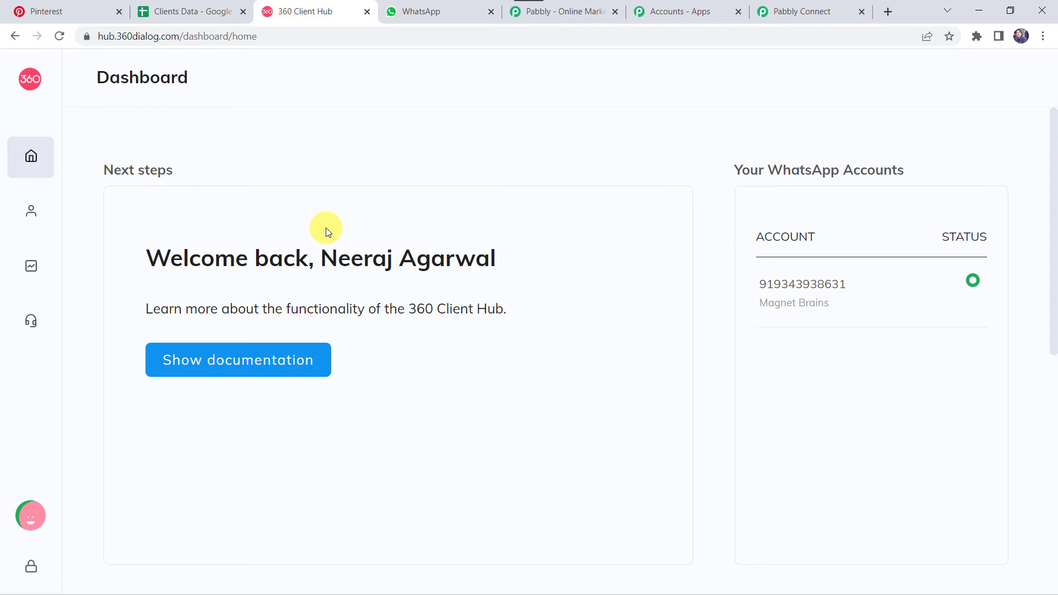
- Open the WhatsApp Accounts page in 360 Client Hub
{"action": "mouse_move", "coordinate": [97, 229]}
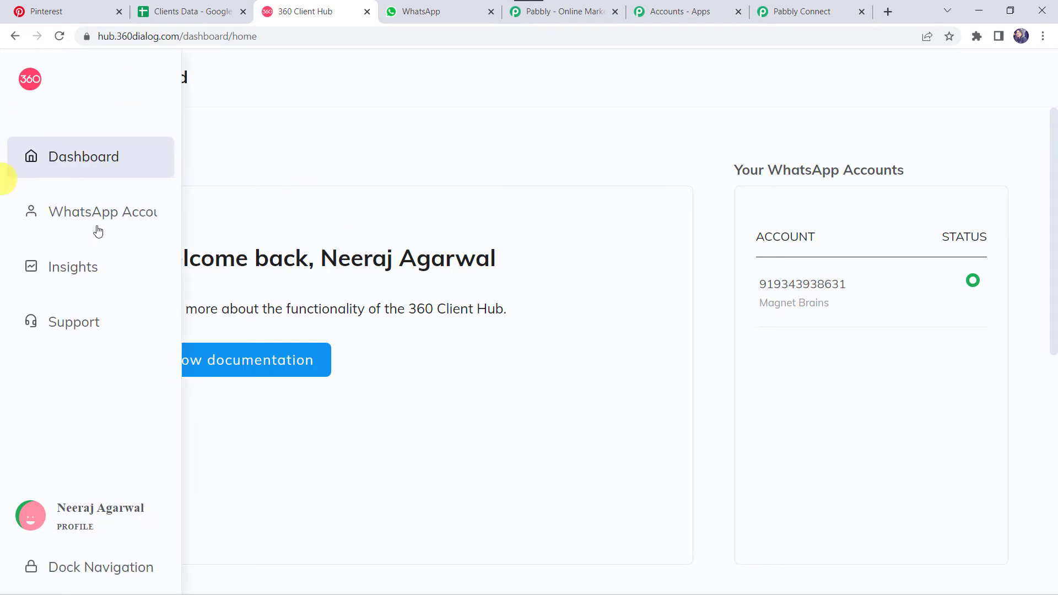
{"action": "left_click", "coordinate": [134, 215]}
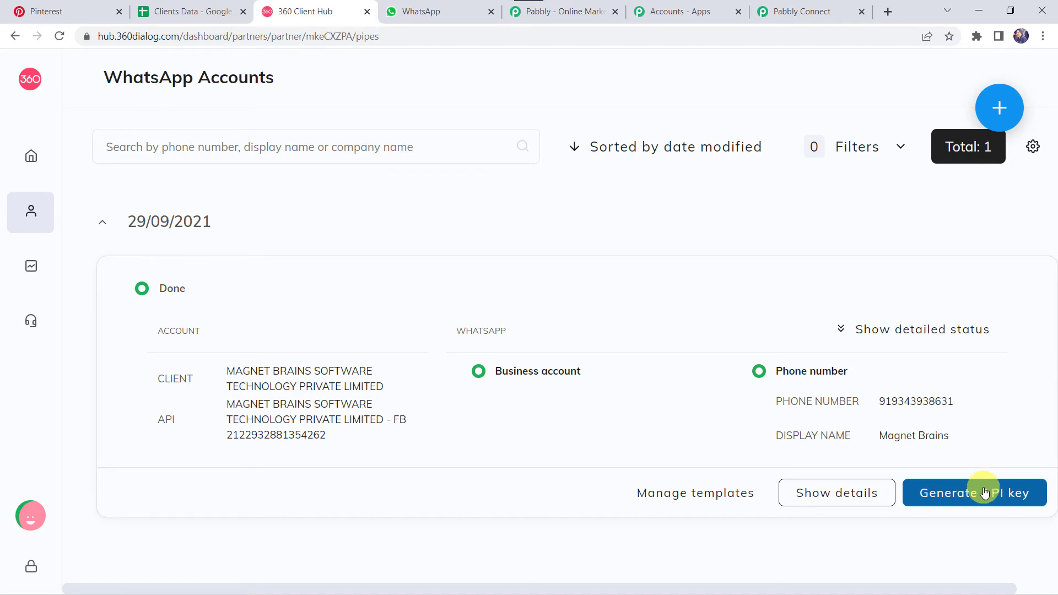
- Paste the example domain URL into the connection form's Domain field
{"action": "left_click", "coordinate": [822, 9]}
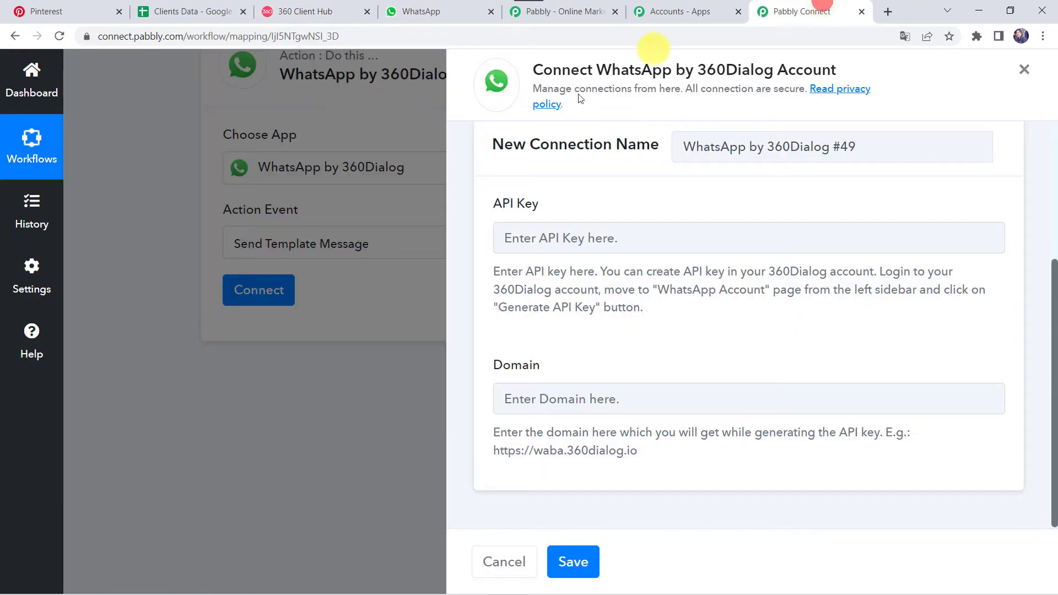
{"action": "left_click", "coordinate": [548, 240]}
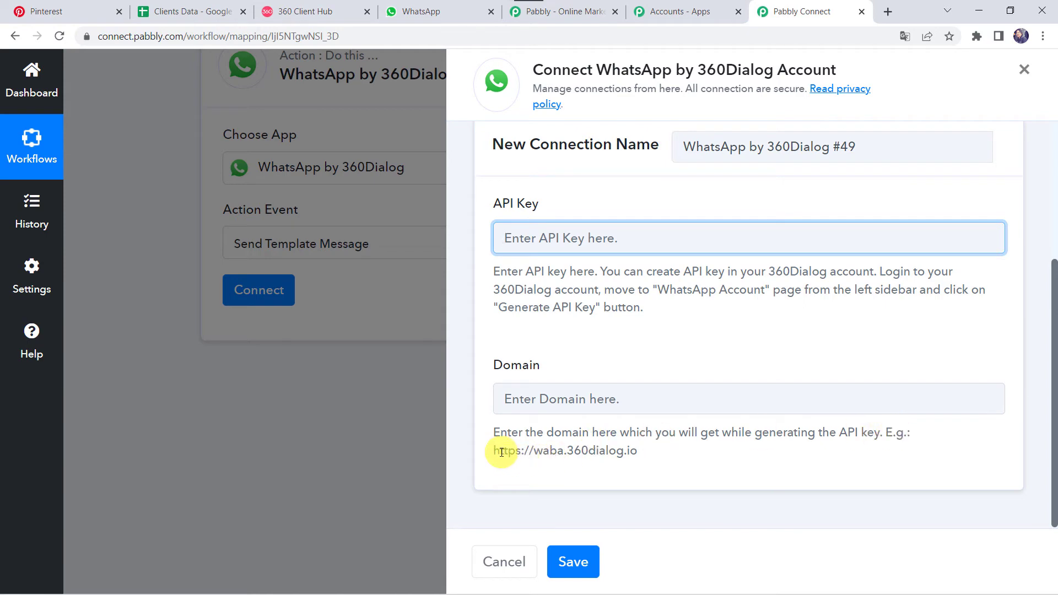
{"action": "left_click_drag", "start_coordinate": [491, 453], "coordinate": [652, 462]}
{"action": "key", "text": "ctrl+c"}
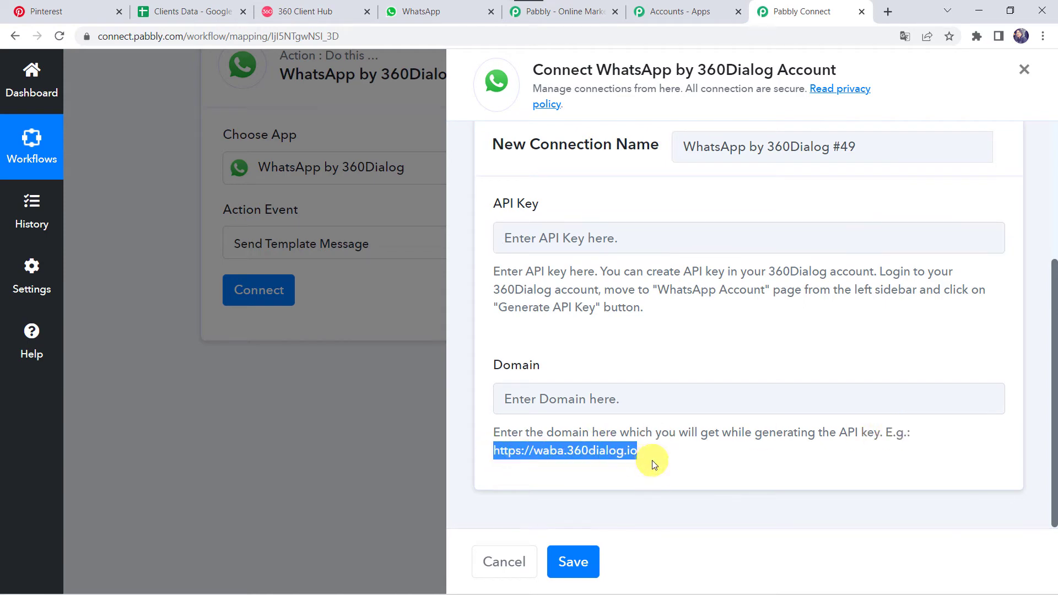
{"action": "right_click", "coordinate": [604, 392]}
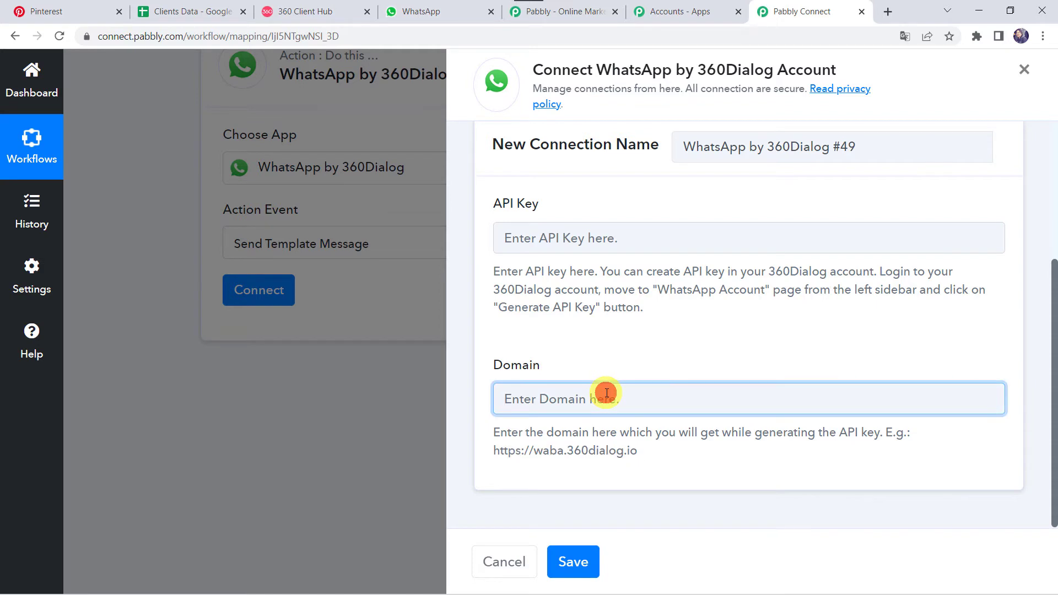
{"action": "left_click", "coordinate": [643, 282]}
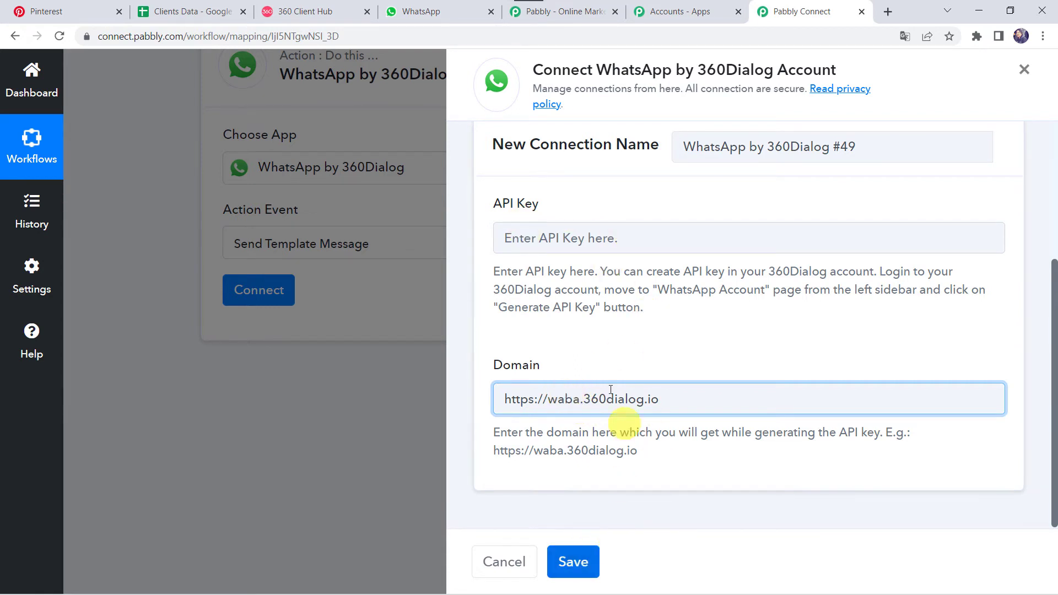
- Link the step to the existing Final Whatsapp Connection and save
{"action": "scroll", "coordinate": [575, 368], "scroll_direction": "up", "scroll_amount": 3}
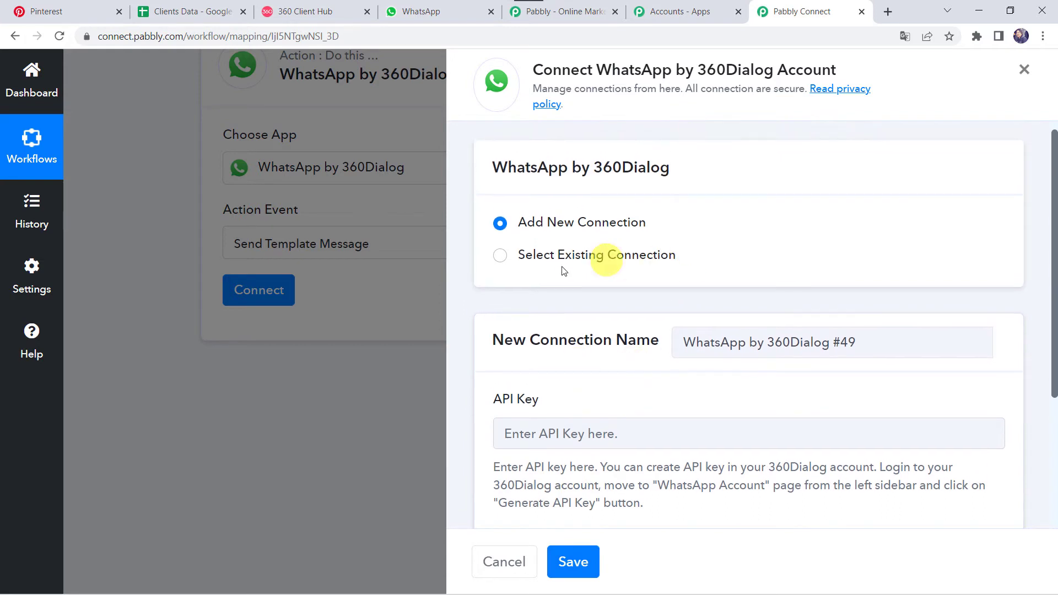
{"action": "left_click", "coordinate": [567, 255]}
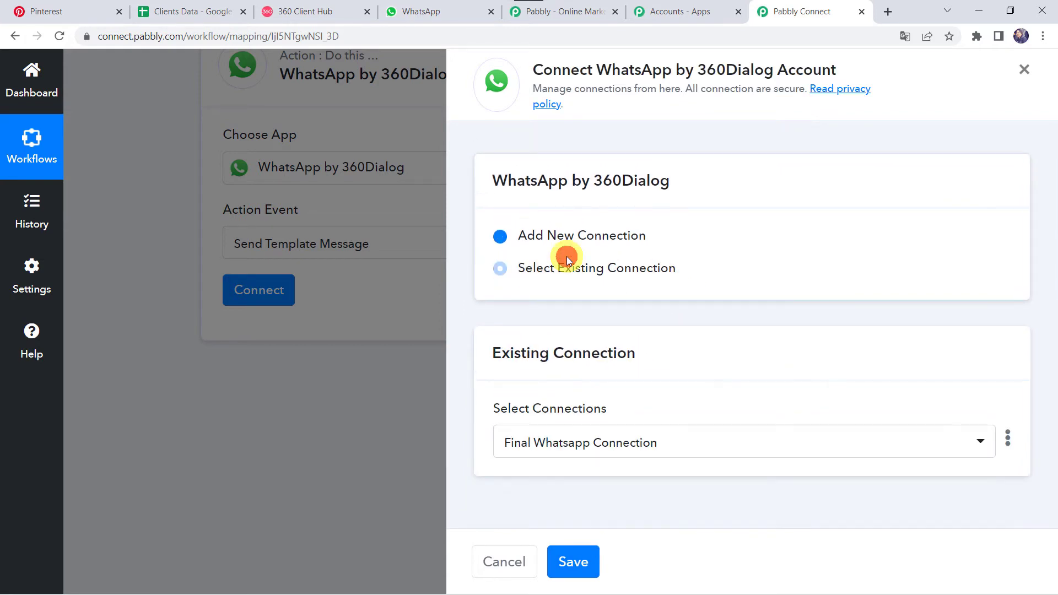
{"action": "left_click", "coordinate": [572, 562]}
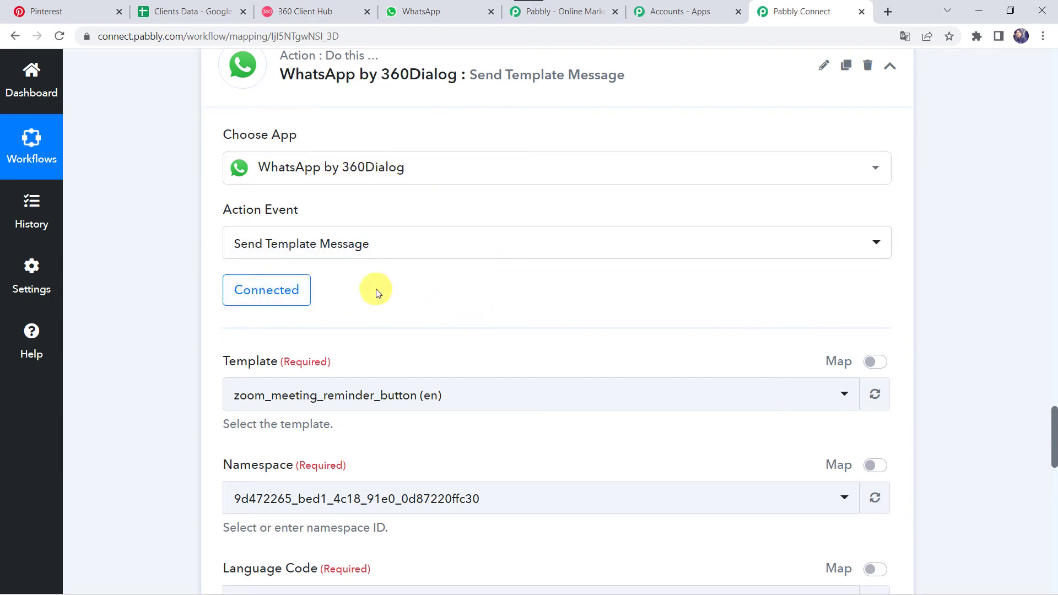
- Inspect the template, namespace and language code fields, then go to 360 Client Hub
{"action": "scroll", "coordinate": [375, 288], "scroll_direction": "down", "scroll_amount": 2}
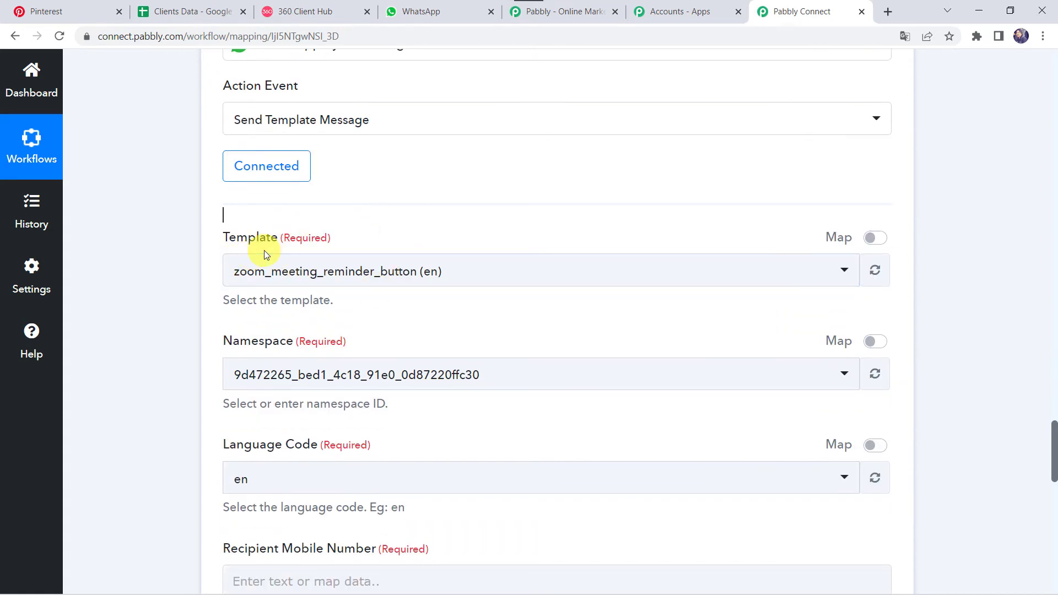
{"action": "left_click", "coordinate": [218, 269]}
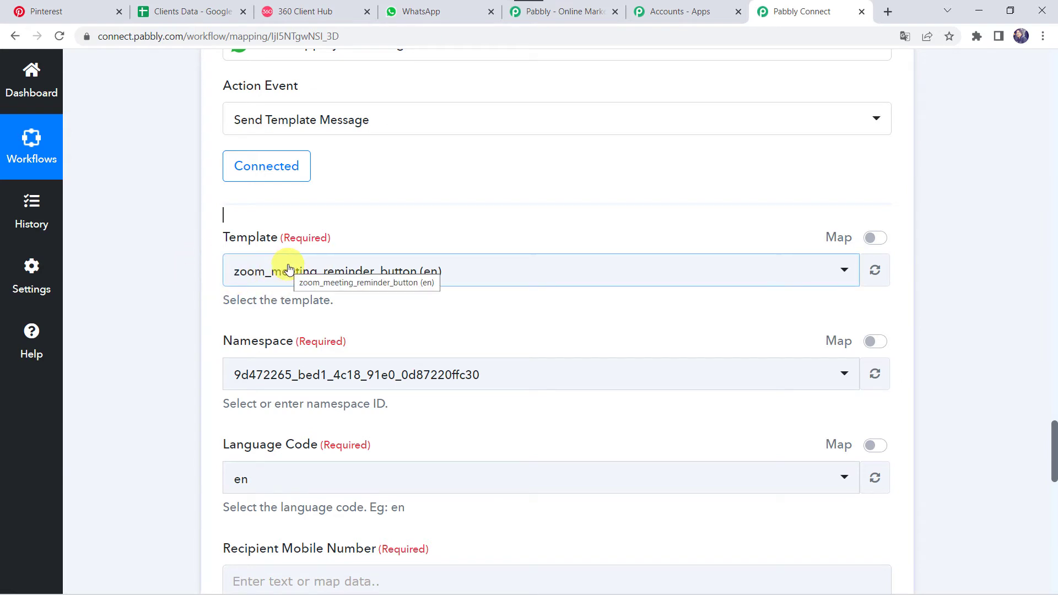
{"action": "left_click", "coordinate": [298, 14]}
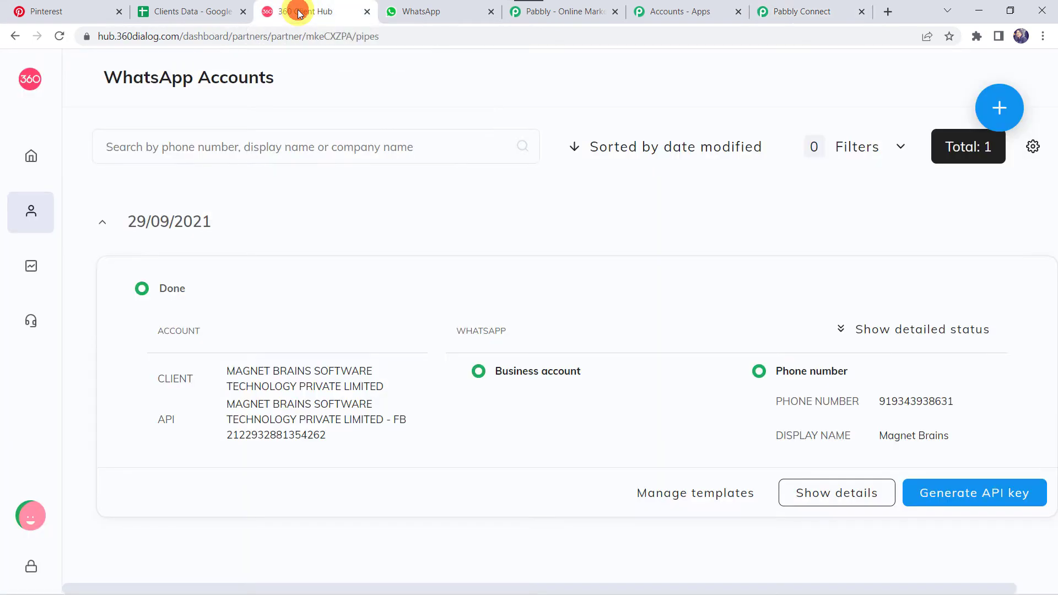
- Open the account's templates list via Manage templates and start a new template
{"action": "left_click", "coordinate": [702, 493]}
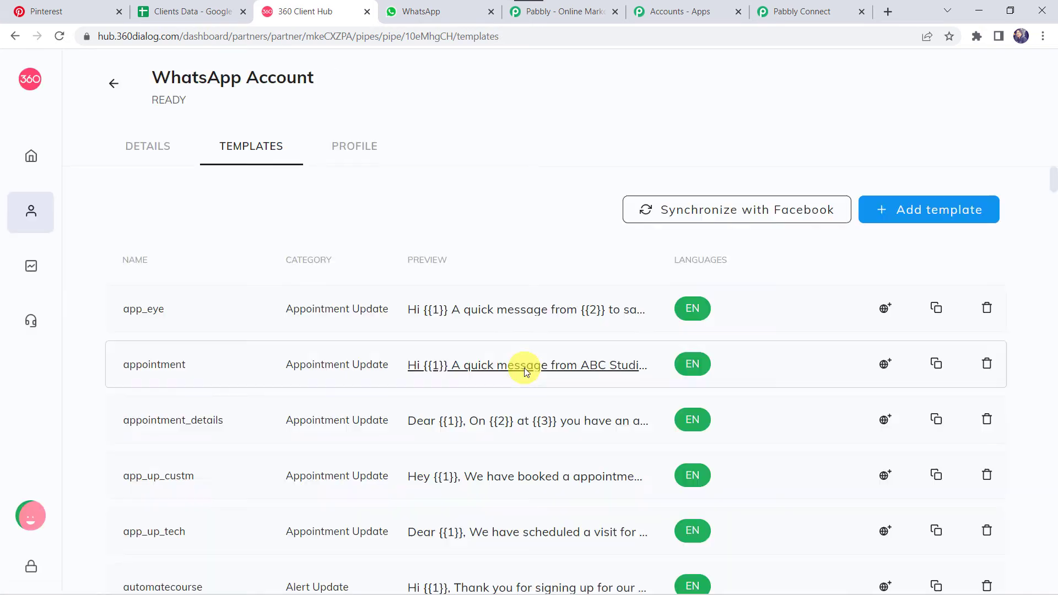
{"action": "scroll", "coordinate": [524, 368], "scroll_direction": "down", "scroll_amount": 18}
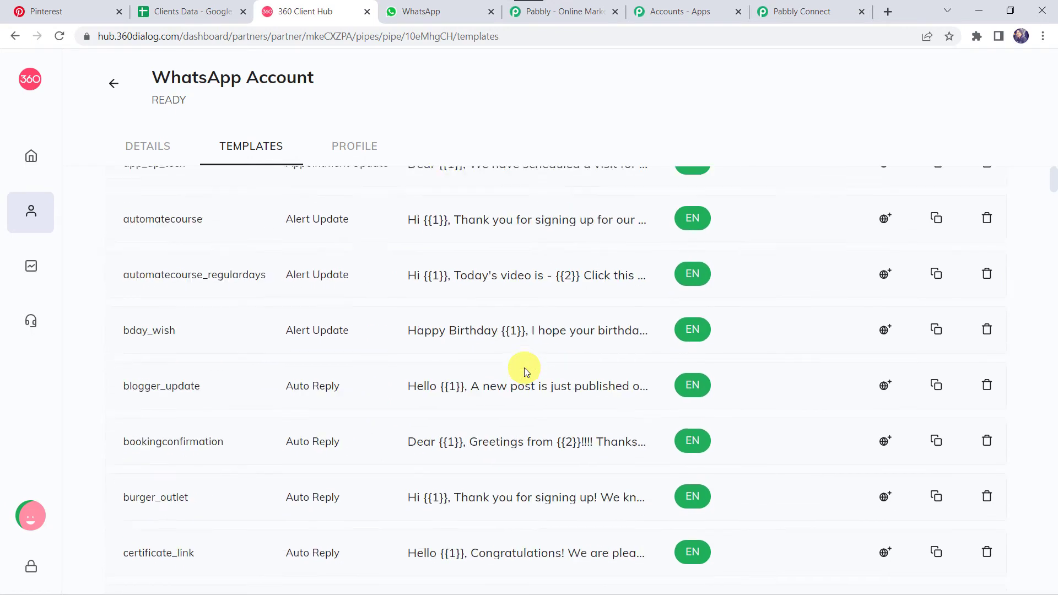
{"action": "scroll", "coordinate": [524, 368], "scroll_direction": "down", "scroll_amount": 12}
{"action": "scroll", "coordinate": [524, 367], "scroll_direction": "up", "scroll_amount": 20}
{"action": "scroll", "coordinate": [524, 368], "scroll_direction": "up", "scroll_amount": 2}
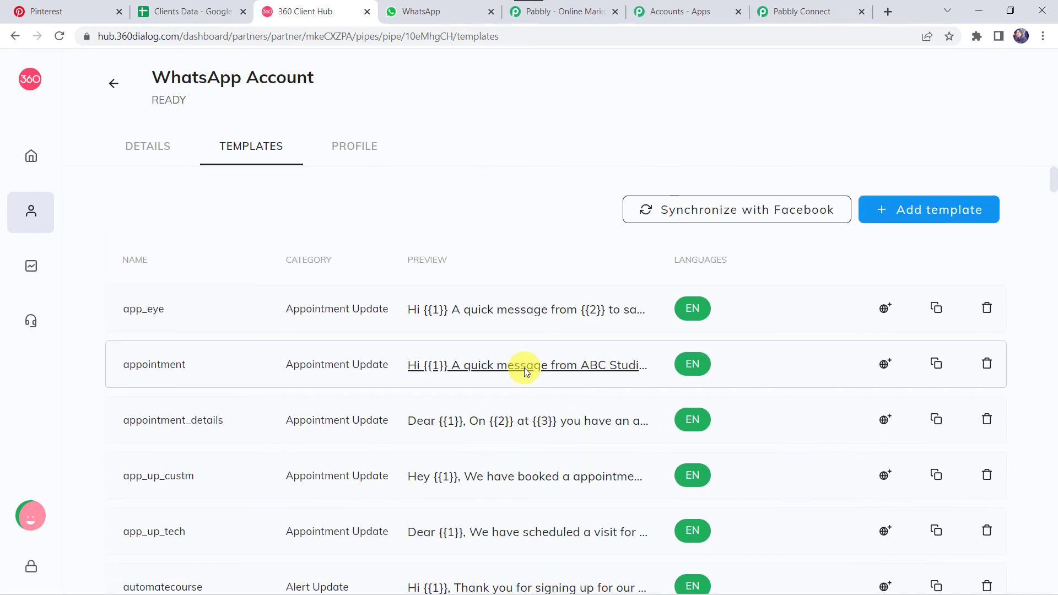
{"action": "left_click", "coordinate": [940, 215]}
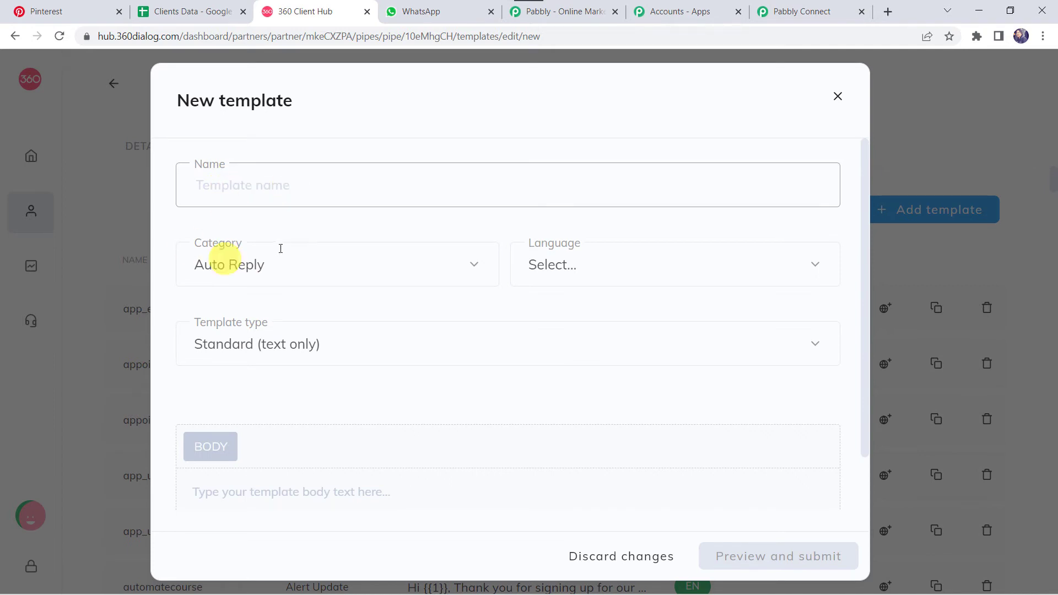
- Review the category, language and type options, keeping Auto Reply and Standard (text only)
{"action": "left_click", "coordinate": [247, 265]}
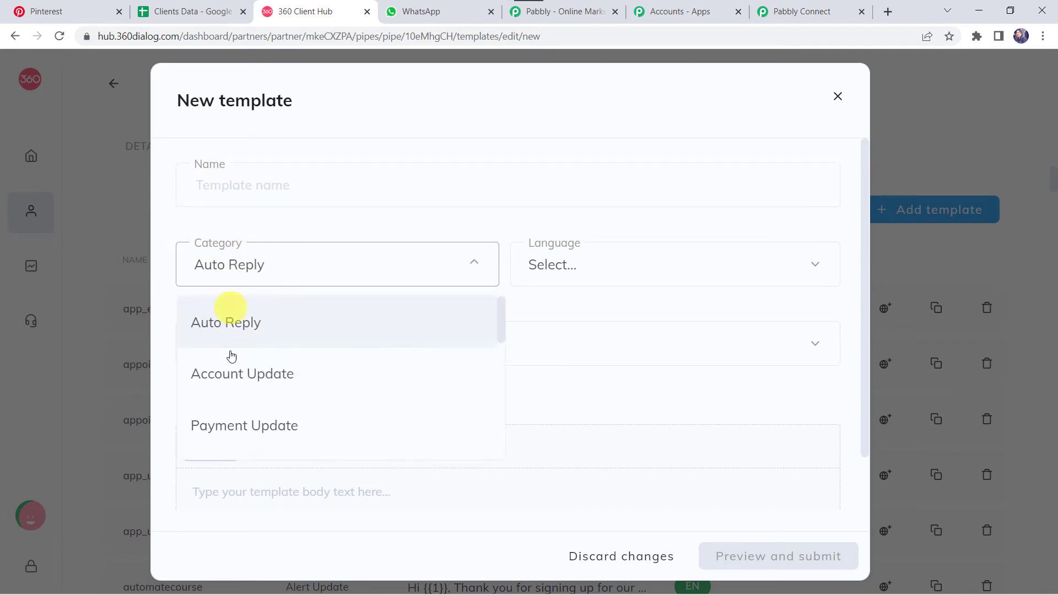
{"action": "scroll", "coordinate": [238, 397], "scroll_direction": "down", "scroll_amount": 2}
{"action": "scroll", "coordinate": [239, 398], "scroll_direction": "down", "scroll_amount": 2}
{"action": "scroll", "coordinate": [237, 397], "scroll_direction": "up", "scroll_amount": 5}
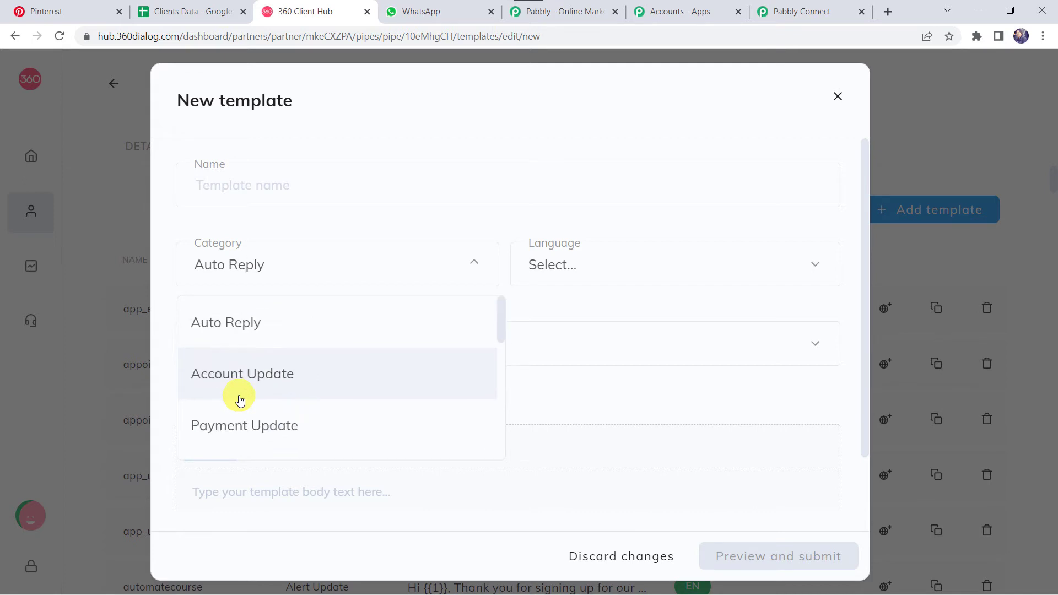
{"action": "left_click", "coordinate": [568, 268]}
{"action": "left_click", "coordinate": [568, 268]}
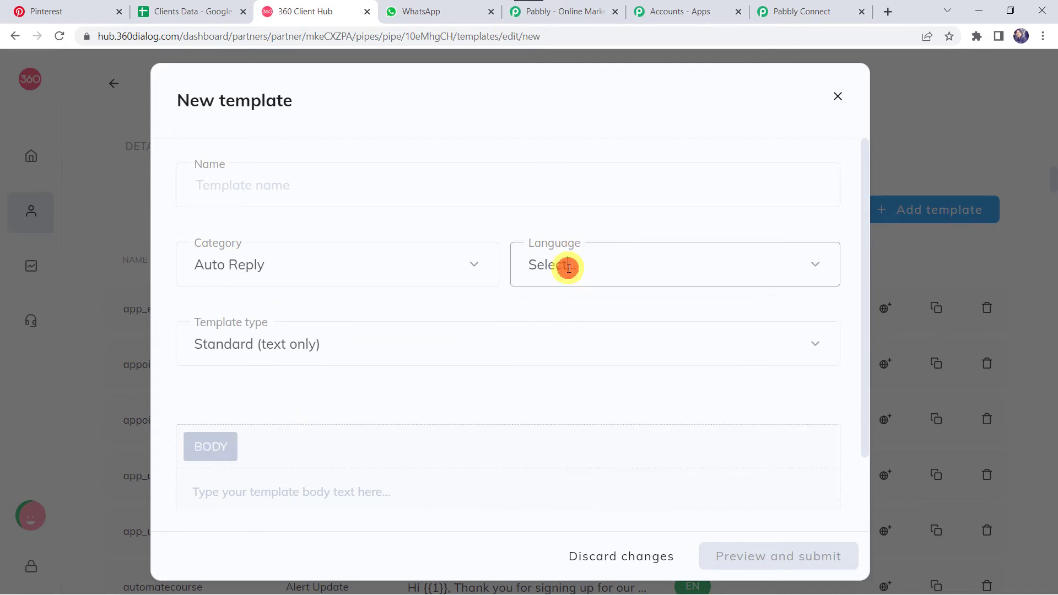
{"action": "left_click", "coordinate": [342, 345]}
{"action": "left_click", "coordinate": [342, 345]}
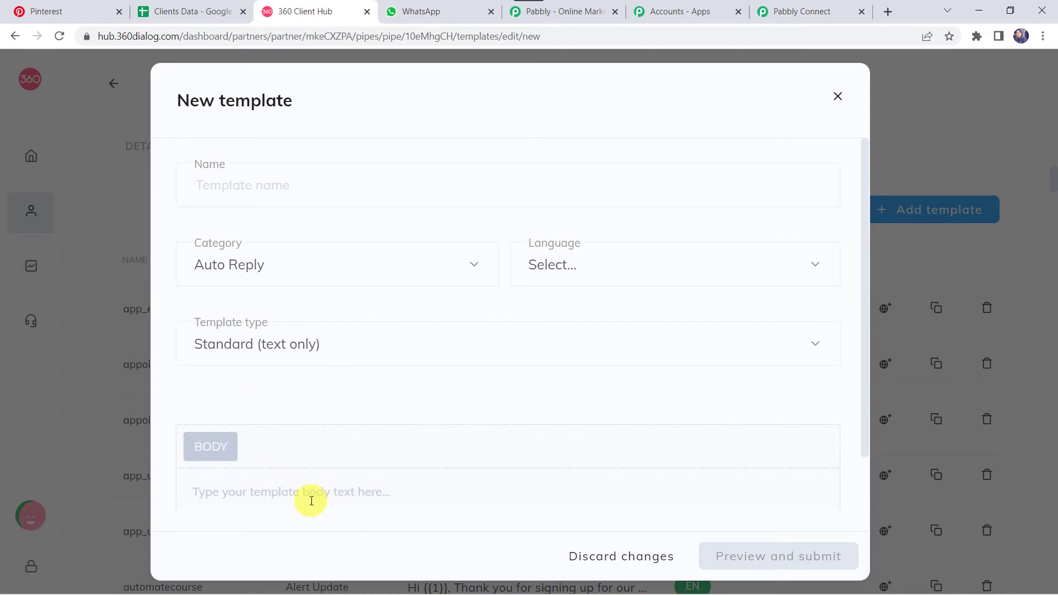
{"action": "scroll", "coordinate": [307, 501], "scroll_direction": "down", "scroll_amount": 1}
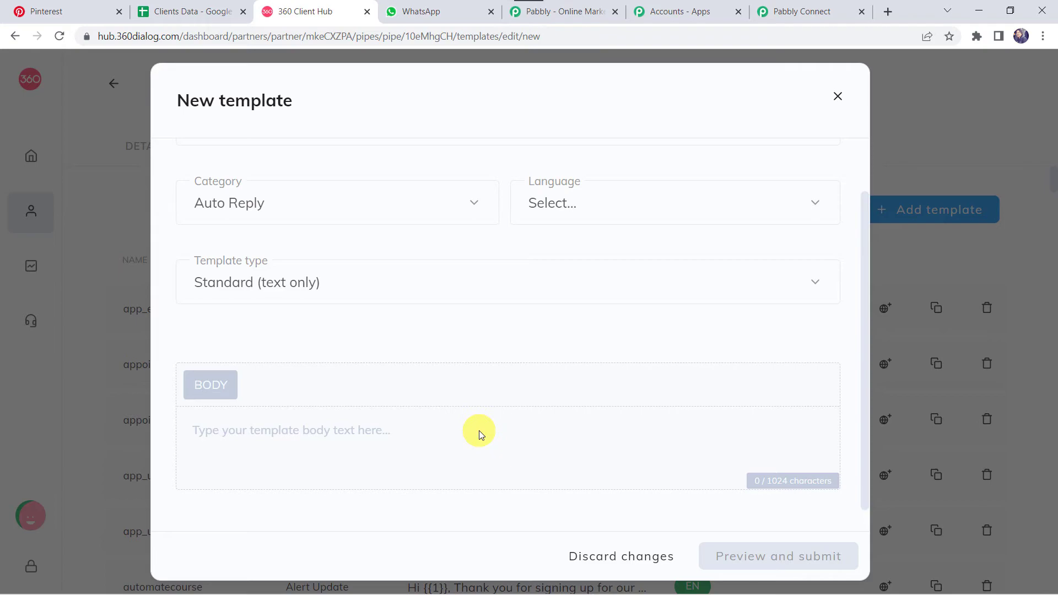
- Discard the unfinished template and scroll the Templates list to find pin_share_1
{"action": "left_click", "coordinate": [579, 557]}
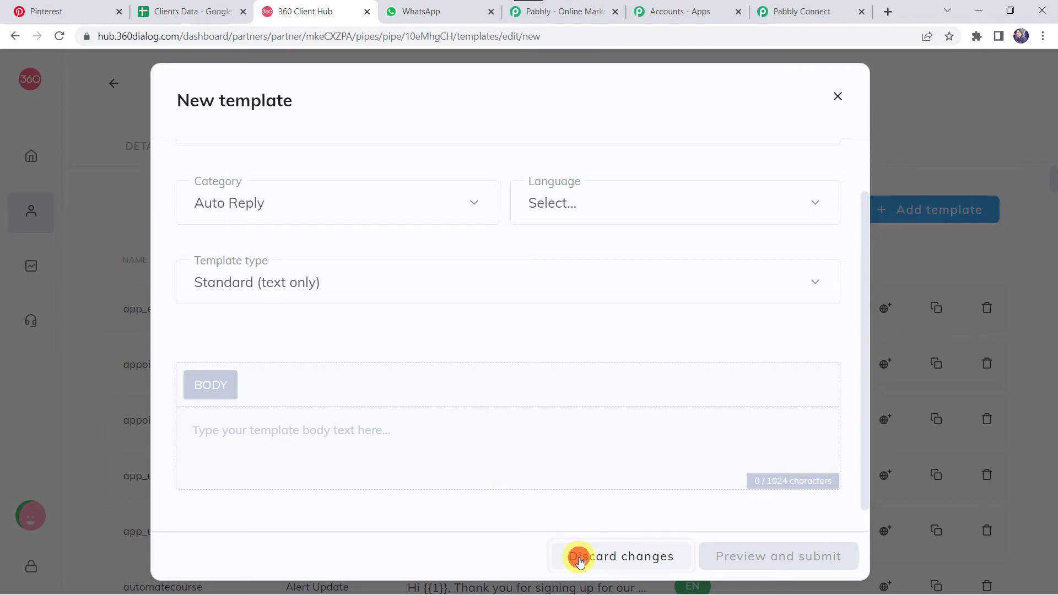
{"action": "scroll", "coordinate": [475, 423], "scroll_direction": "down", "scroll_amount": 20}
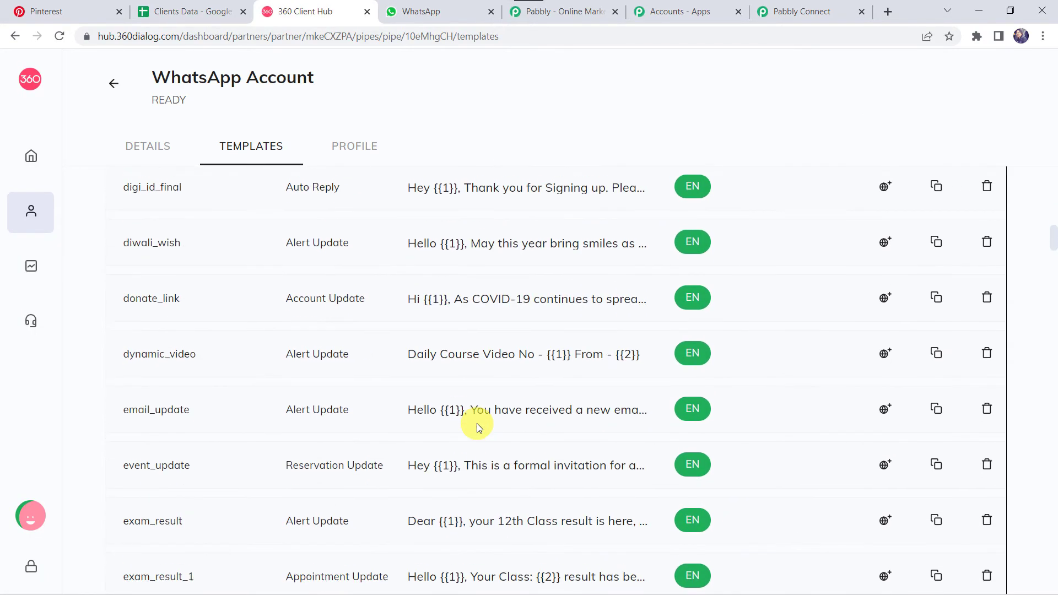
{"action": "scroll", "coordinate": [477, 423], "scroll_direction": "down", "scroll_amount": 20}
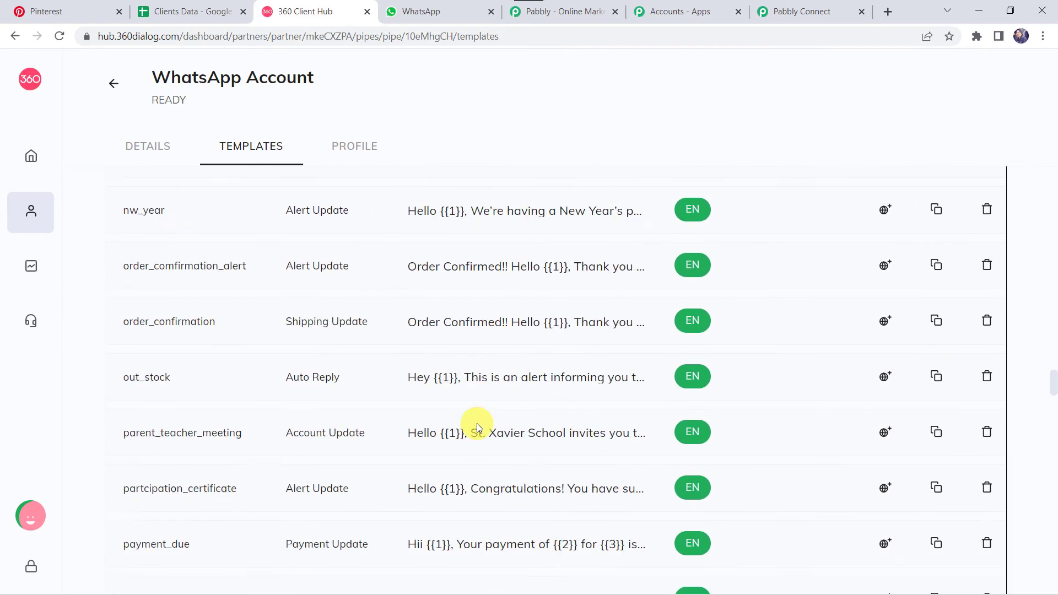
{"action": "scroll", "coordinate": [477, 423], "scroll_direction": "down", "scroll_amount": 13}
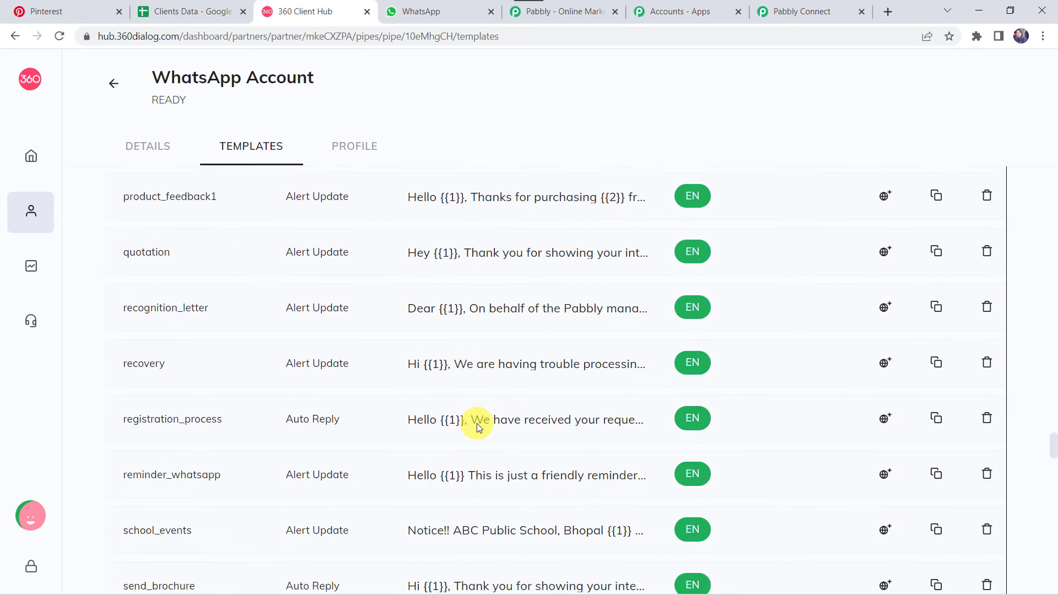
{"action": "scroll", "coordinate": [477, 423], "scroll_direction": "down", "scroll_amount": 11}
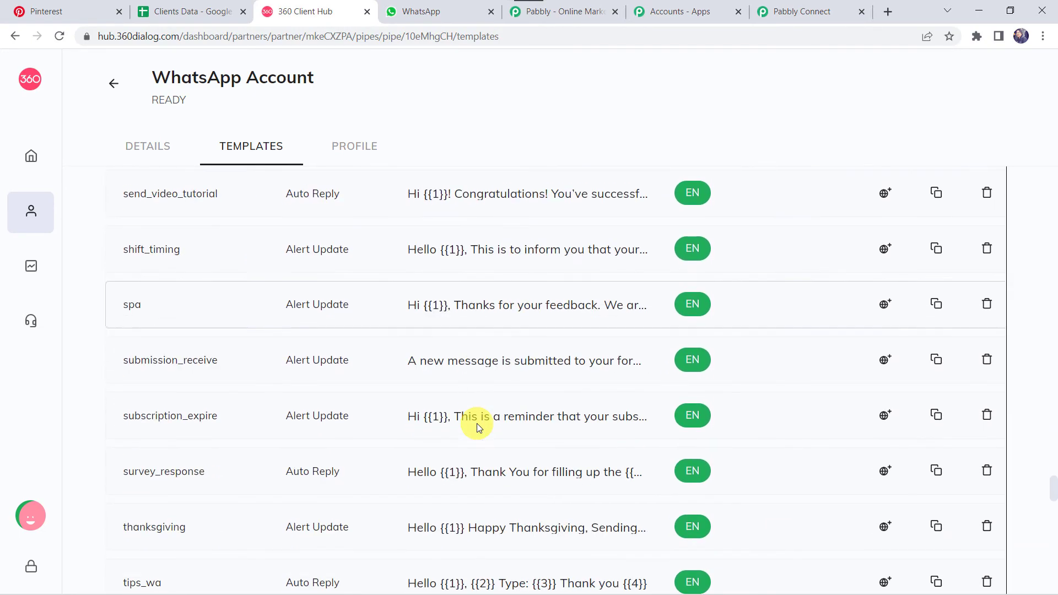
{"action": "scroll", "coordinate": [477, 423], "scroll_direction": "down", "scroll_amount": 1}
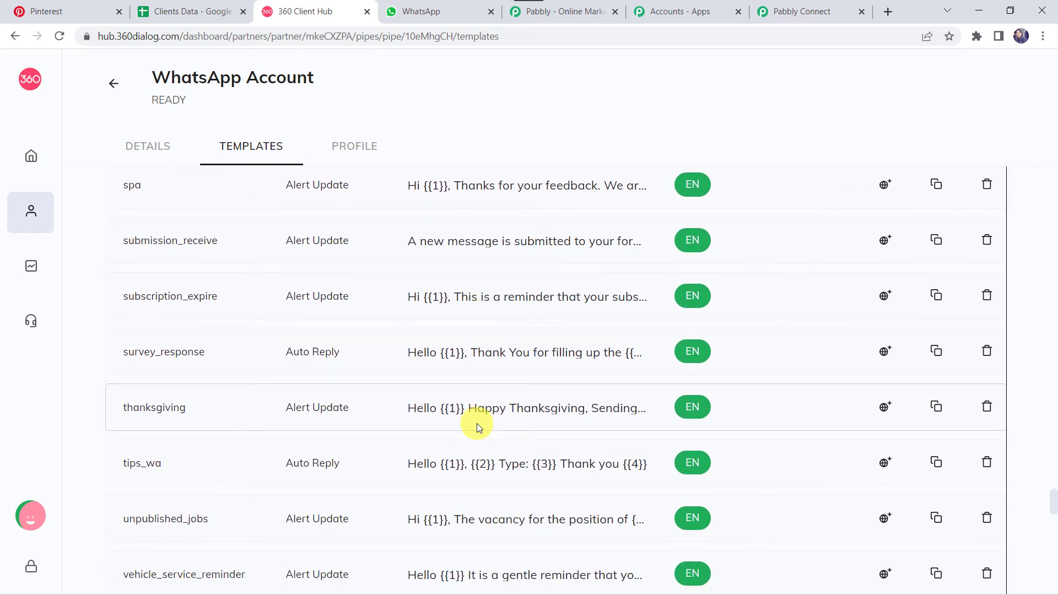
{"action": "scroll", "coordinate": [477, 423], "scroll_direction": "up", "scroll_amount": 12}
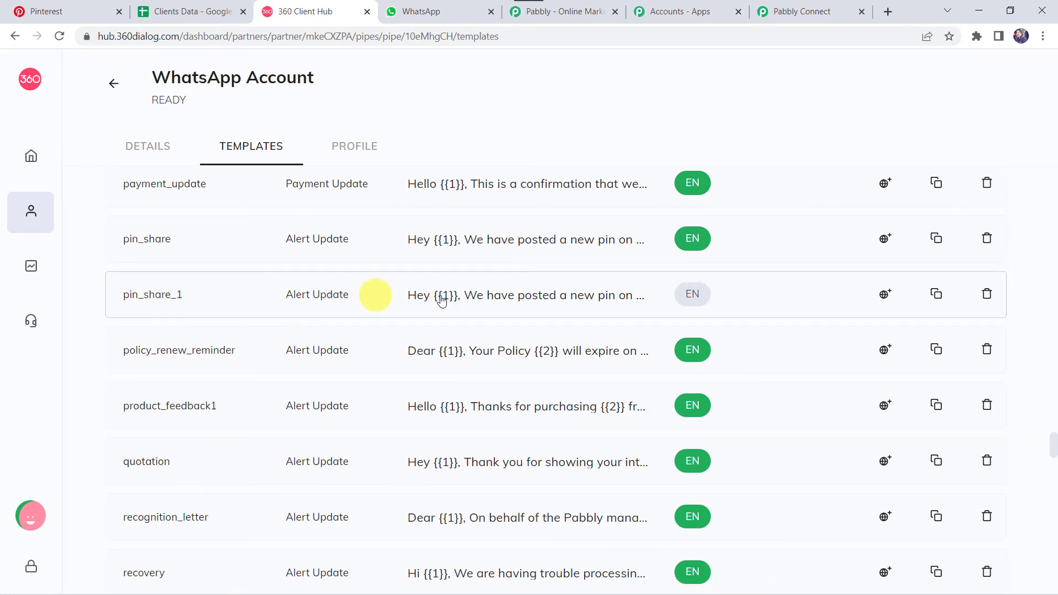
- Open the pin_share_1 template preview and enter a sample first name in its Body {{1}} field
{"action": "left_click", "coordinate": [495, 302]}
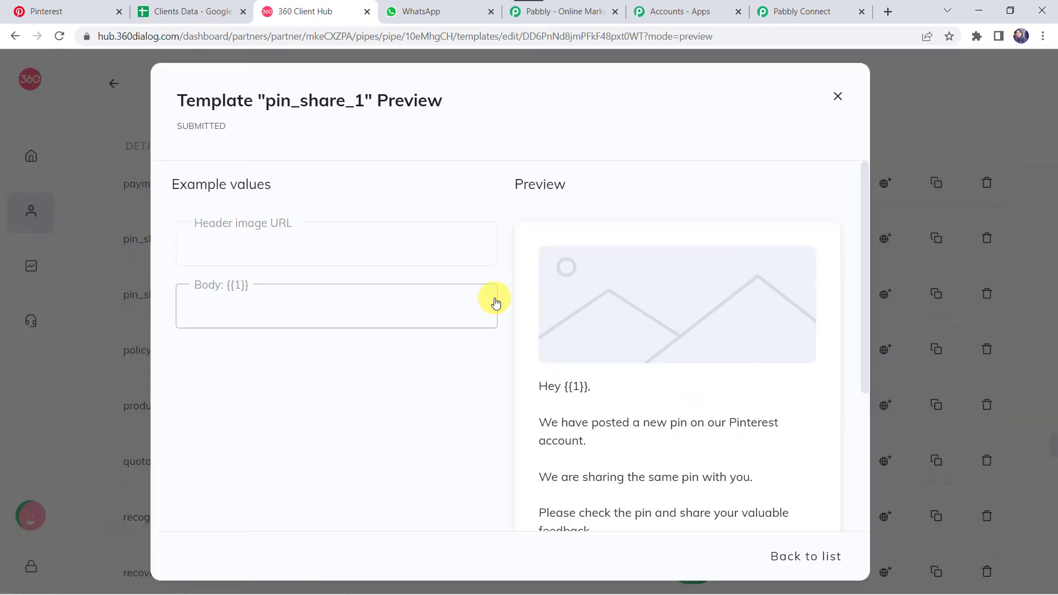
{"action": "scroll", "coordinate": [567, 411], "scroll_direction": "down", "scroll_amount": 3}
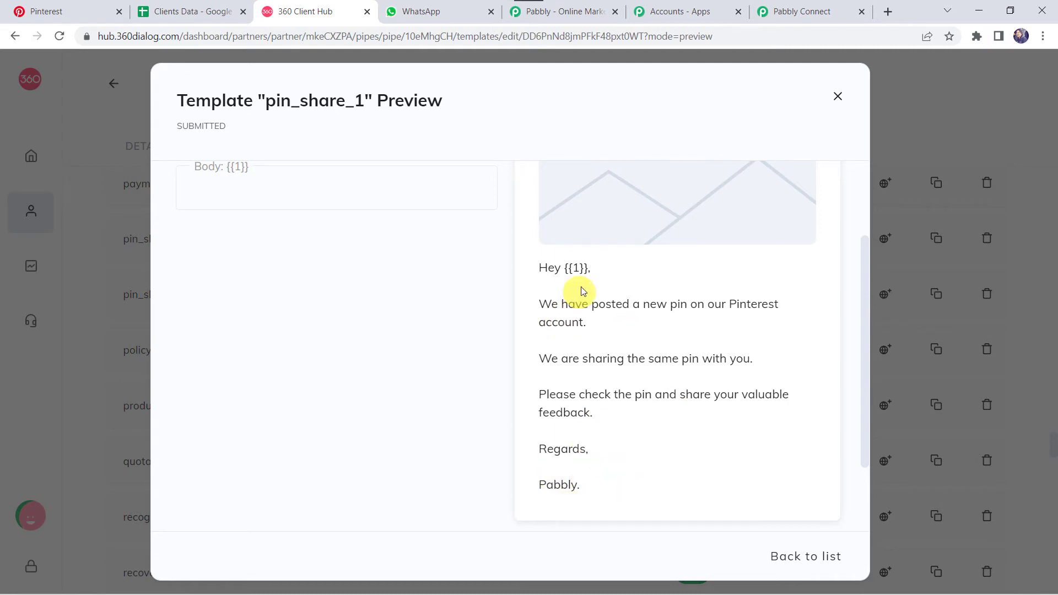
{"action": "scroll", "coordinate": [580, 269], "scroll_direction": "up", "scroll_amount": 2}
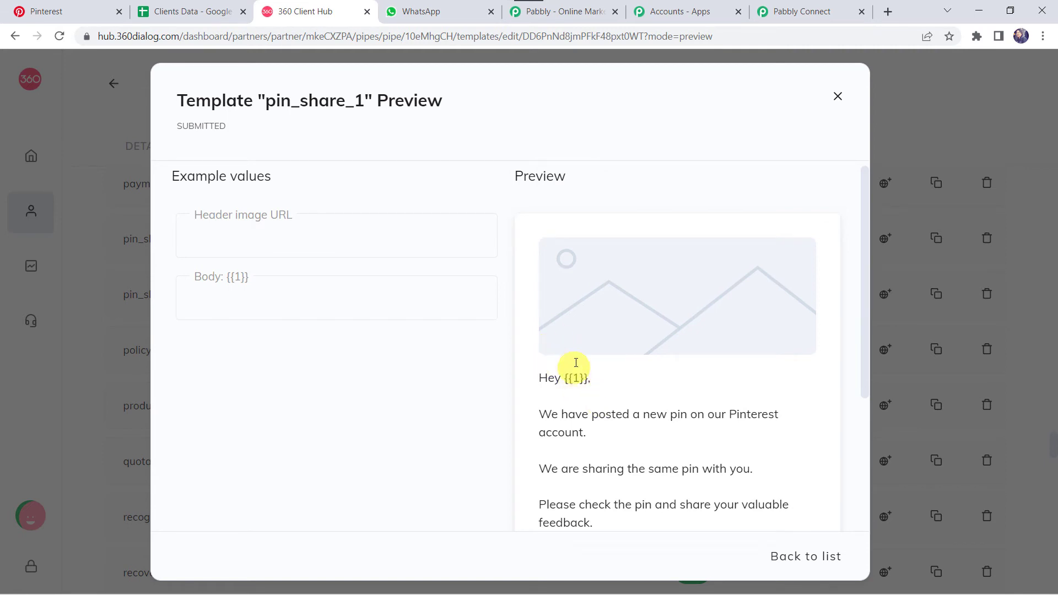
{"action": "left_click", "coordinate": [265, 299]}
{"action": "type", "text": "Adam"}
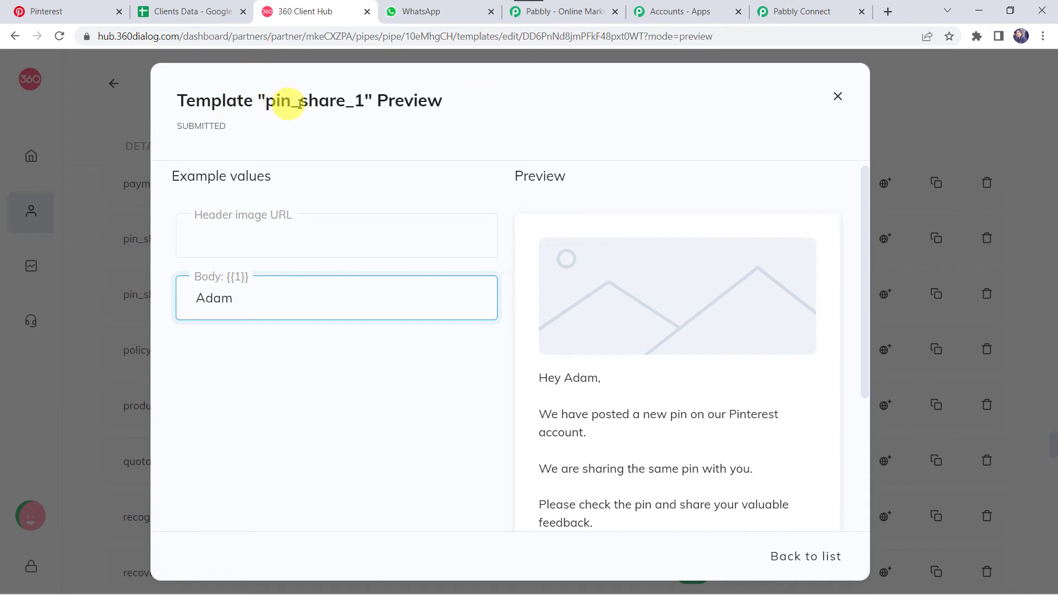
- Back in Pabbly Connect, search 'Pin' in the Template dropdown and select pin_share_1 (en)
{"action": "left_click", "coordinate": [800, 12]}
{"action": "left_click", "coordinate": [282, 272]}
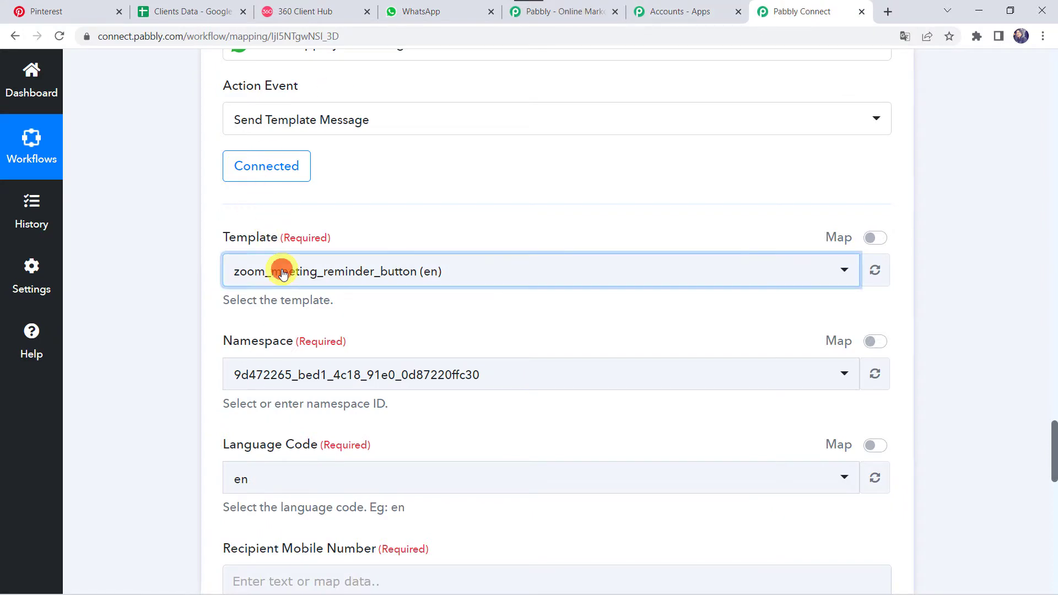
{"action": "type", "text": "Pin"}
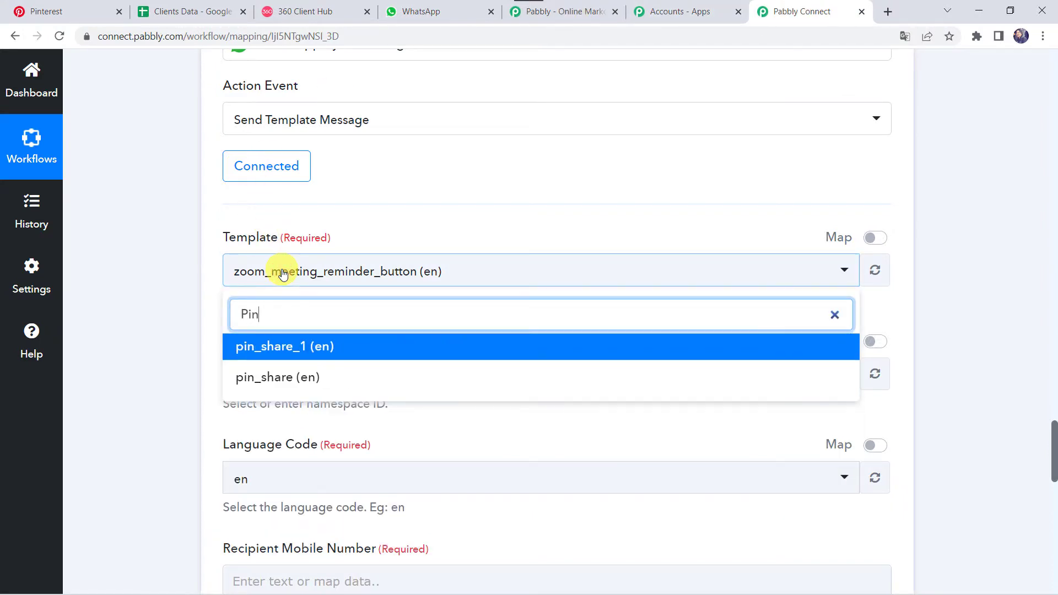
{"action": "left_click", "coordinate": [269, 355]}
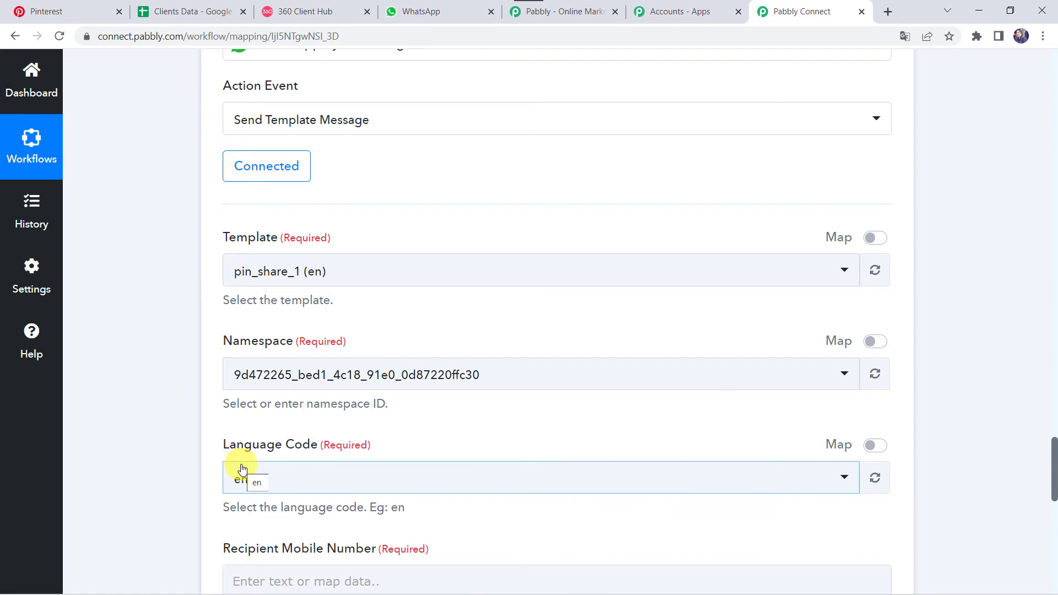
- Start on the recipient mobile number field, then scroll back to review the Iterator's mobile number output
{"action": "scroll", "coordinate": [240, 468], "scroll_direction": "down", "scroll_amount": 5}
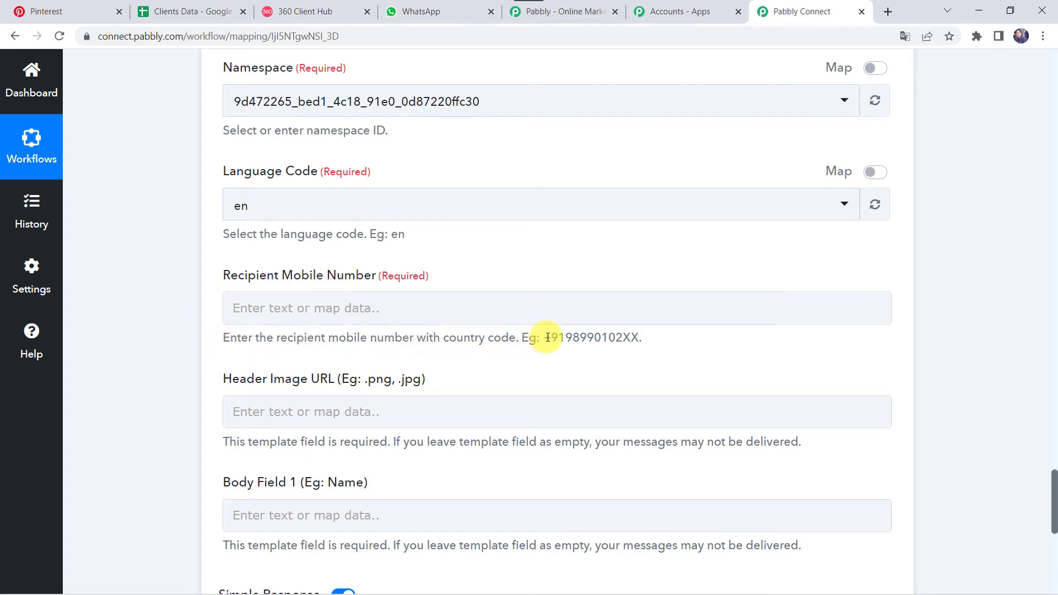
{"action": "left_click", "coordinate": [246, 306]}
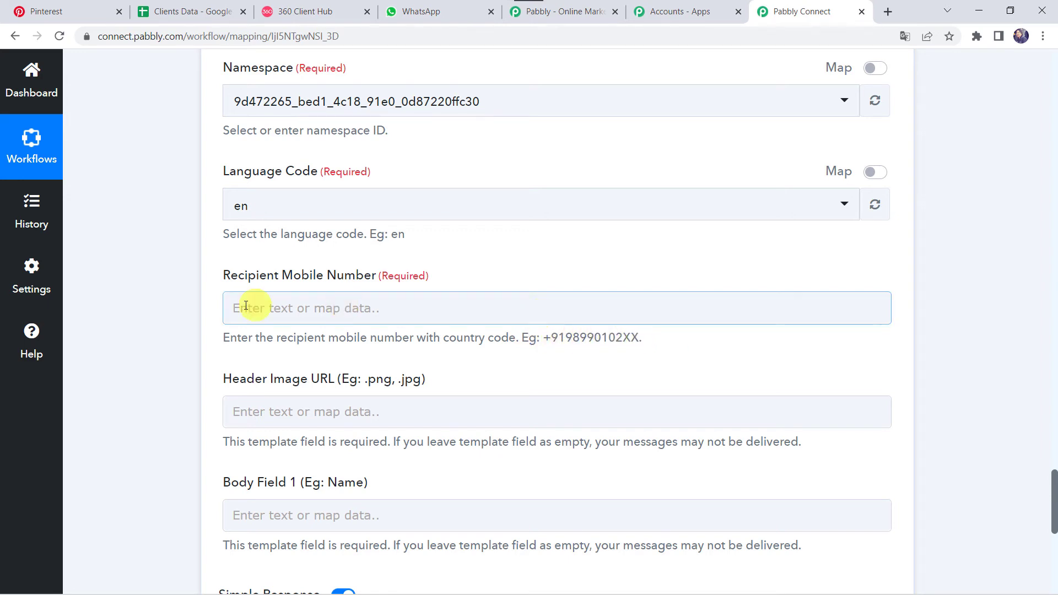
{"action": "left_click", "coordinate": [318, 308]}
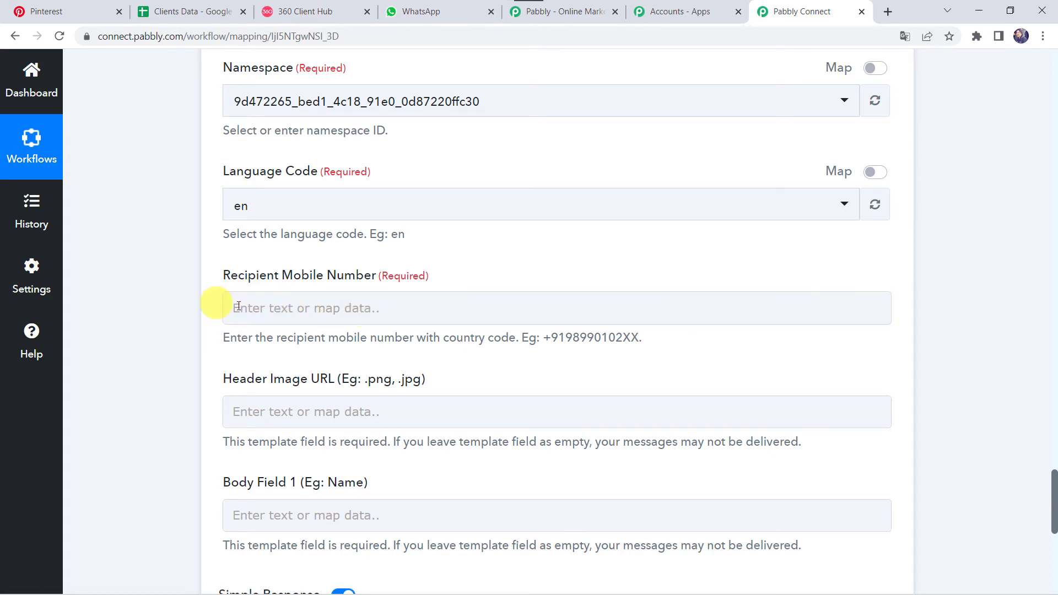
{"action": "left_click", "coordinate": [153, 215]}
{"action": "scroll", "coordinate": [153, 215], "scroll_direction": "up", "scroll_amount": 15}
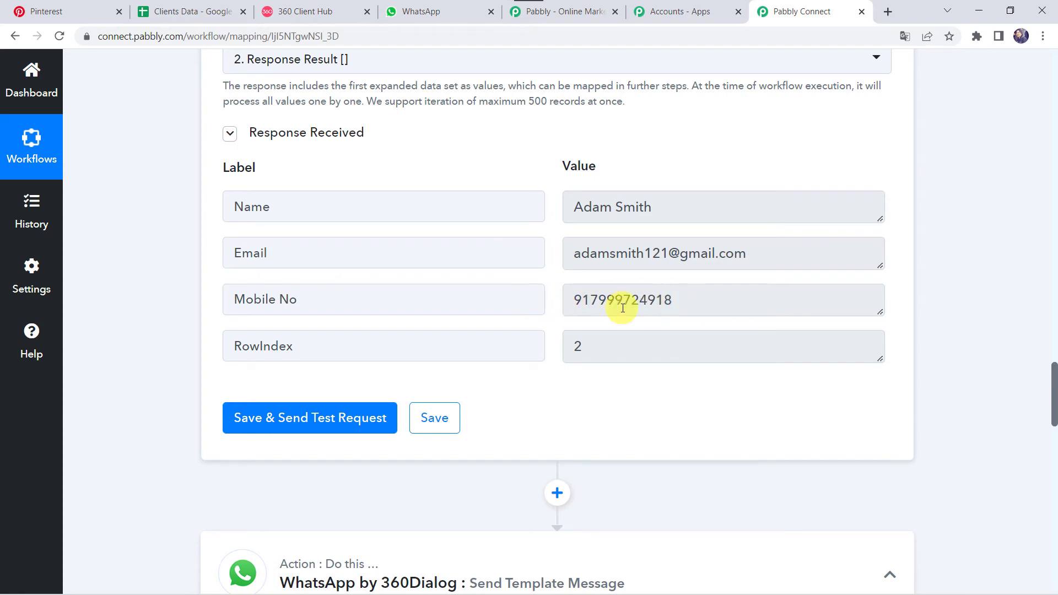
- Map Recipient Mobile Number to the Iterator's Mobile No and add a '+' before it
{"action": "scroll", "coordinate": [102, 474], "scroll_direction": "down", "scroll_amount": 15}
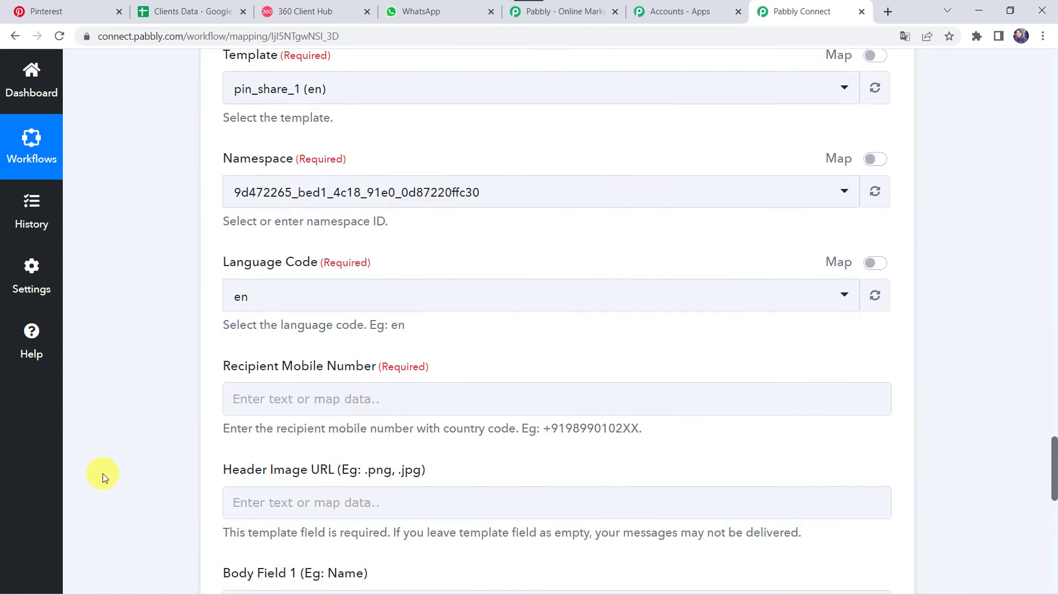
{"action": "scroll", "coordinate": [102, 474], "scroll_direction": "down", "scroll_amount": 2}
{"action": "left_click", "coordinate": [275, 242]}
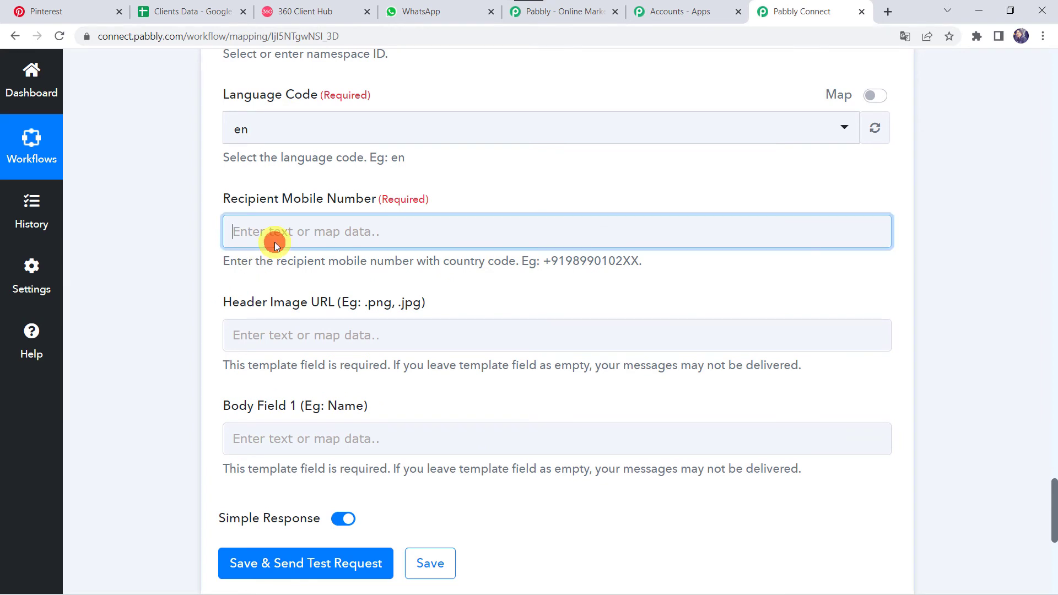
{"action": "left_click", "coordinate": [317, 462]}
{"action": "scroll", "coordinate": [319, 455], "scroll_direction": "down", "scroll_amount": 1}
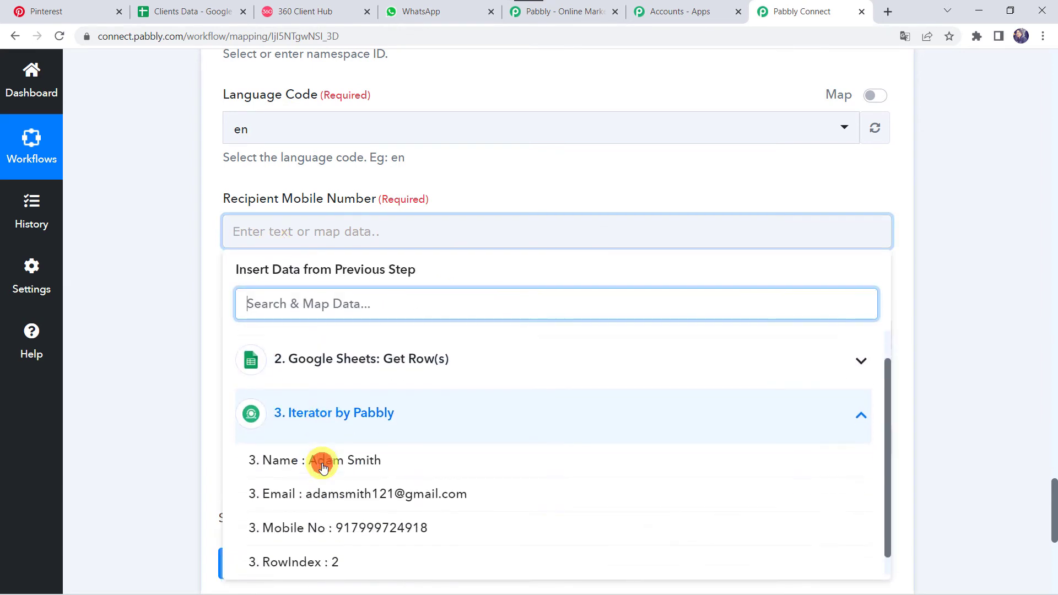
{"action": "left_click", "coordinate": [362, 528]}
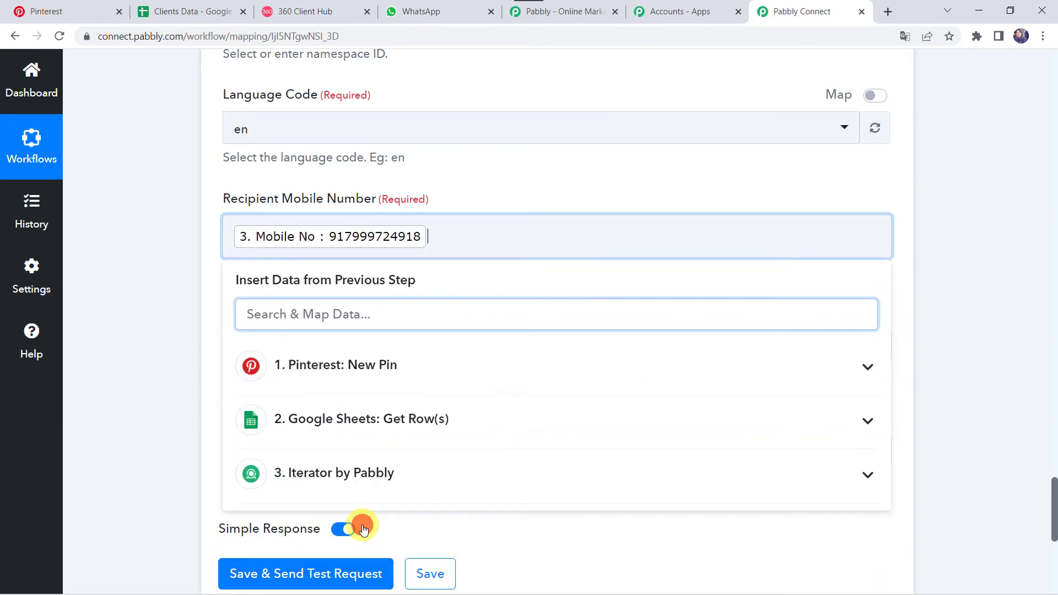
{"action": "left_click", "coordinate": [153, 295]}
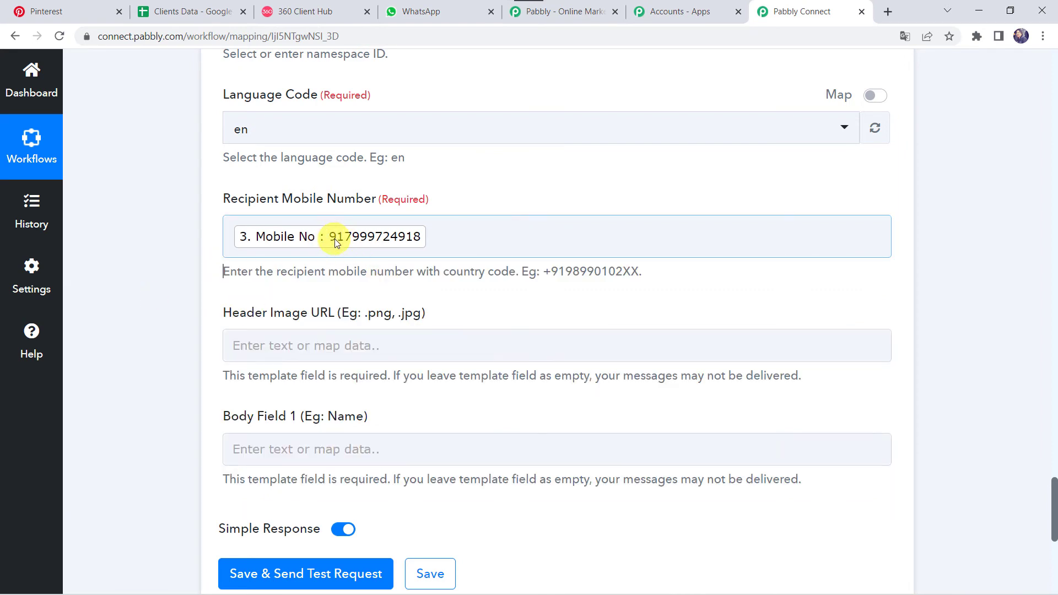
{"action": "left_click", "coordinate": [228, 237]}
{"action": "type", "text": "+"}
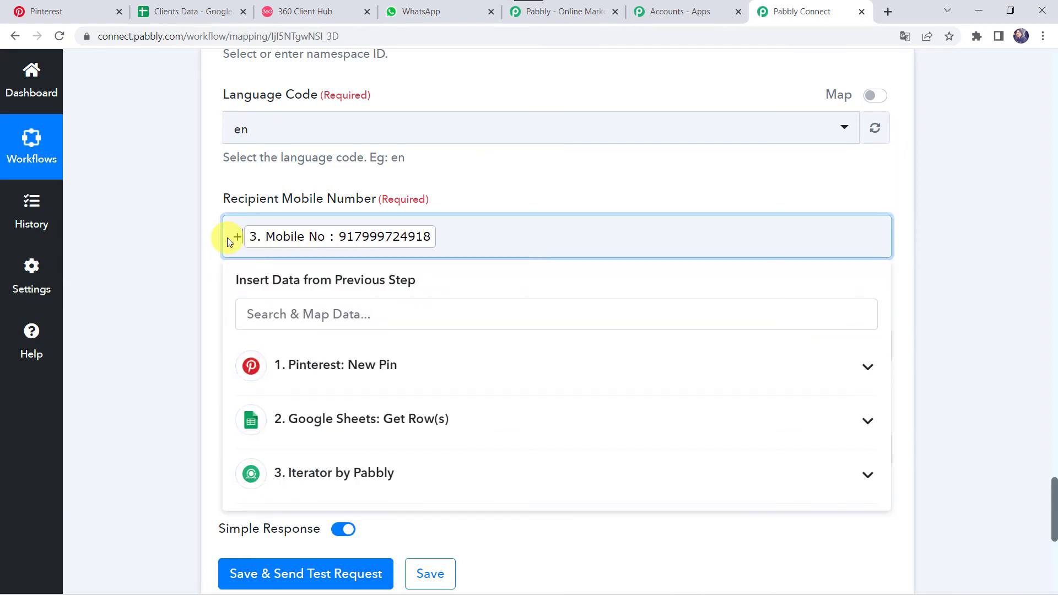
{"action": "left_click", "coordinate": [173, 238]}
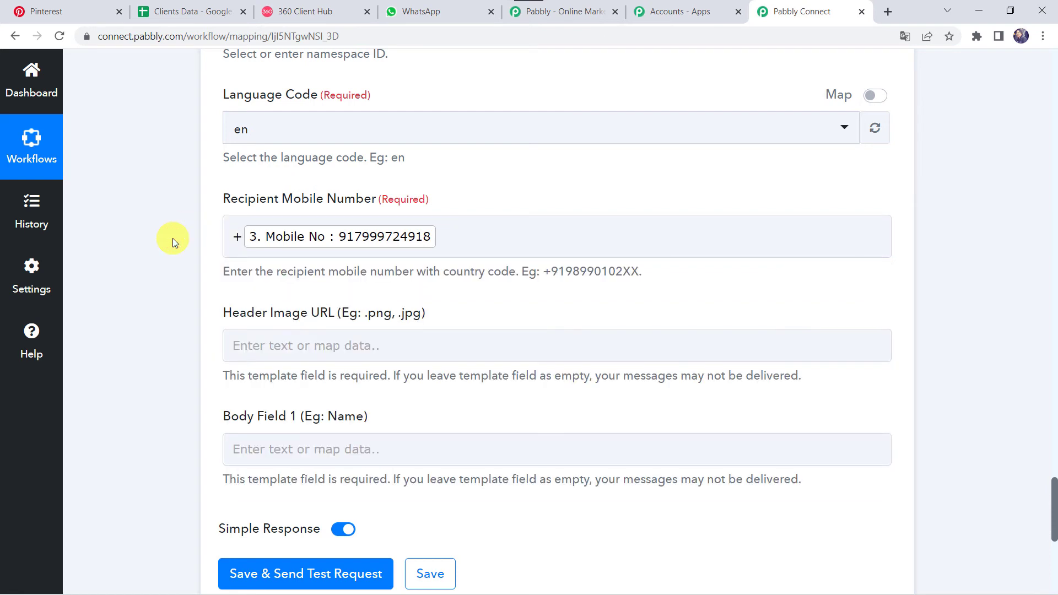
{"action": "scroll", "coordinate": [173, 238], "scroll_direction": "down", "scroll_amount": 2}
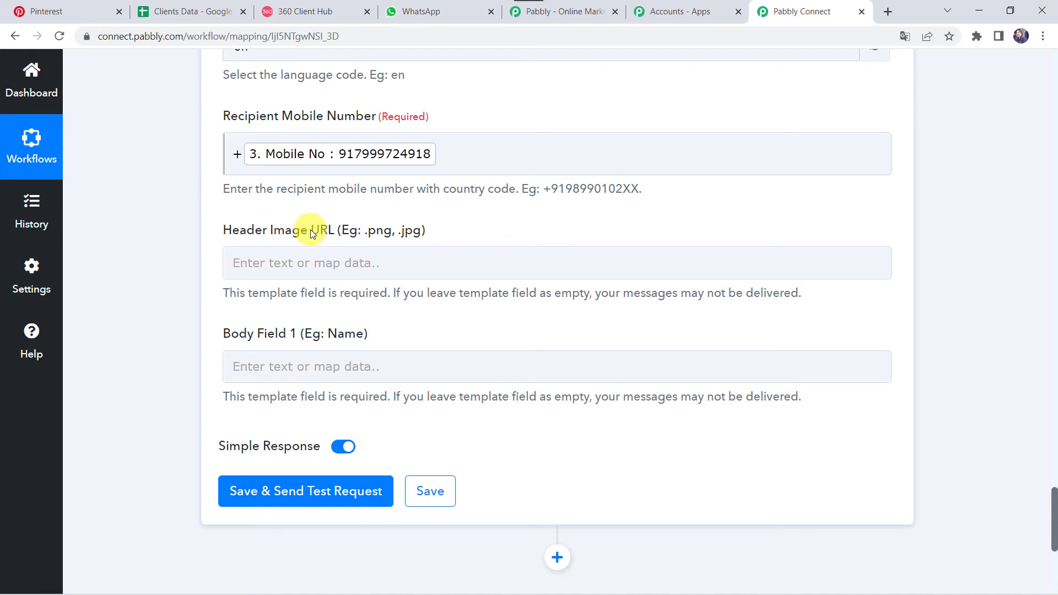
- Review the Pinterest New Pin trigger's original-size image URL in its response data
{"action": "scroll", "coordinate": [168, 199], "scroll_direction": "up", "scroll_amount": 20}
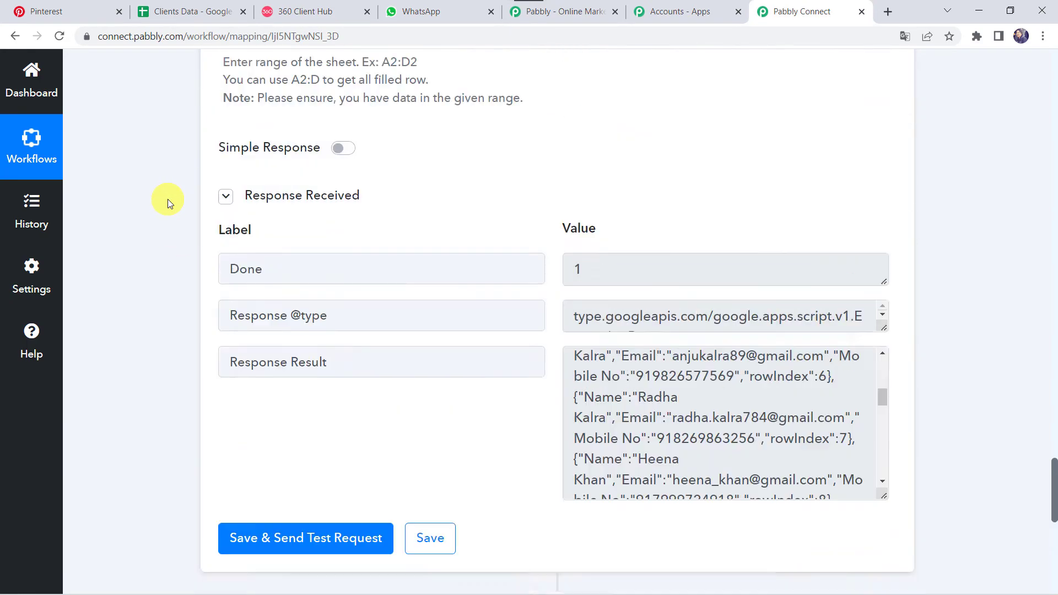
{"action": "scroll", "coordinate": [167, 199], "scroll_direction": "up", "scroll_amount": 10}
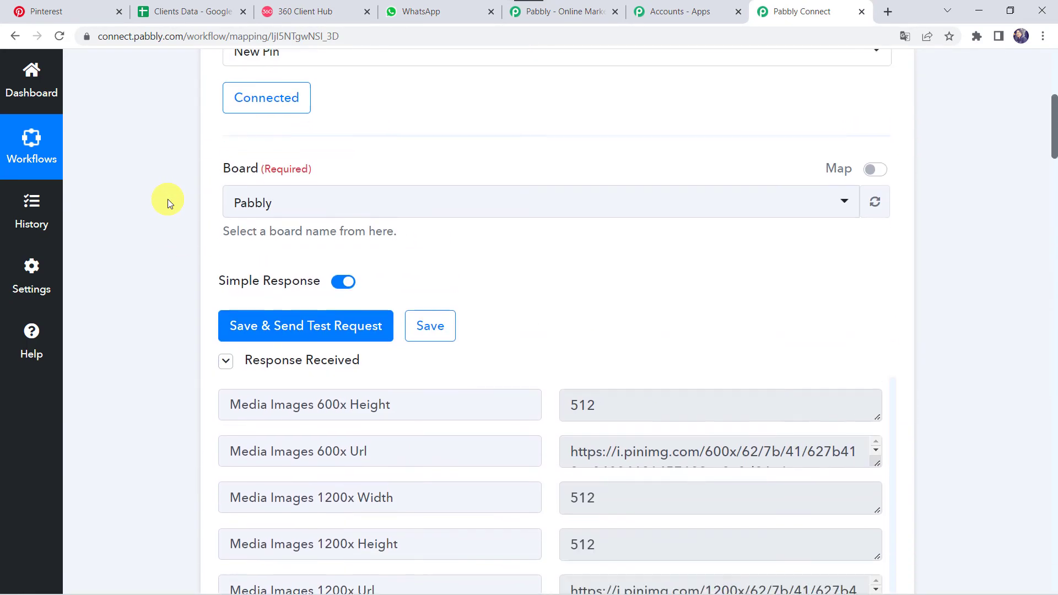
{"action": "scroll", "coordinate": [168, 199], "scroll_direction": "down", "scroll_amount": 5}
{"action": "scroll", "coordinate": [168, 199], "scroll_direction": "down", "scroll_amount": 1}
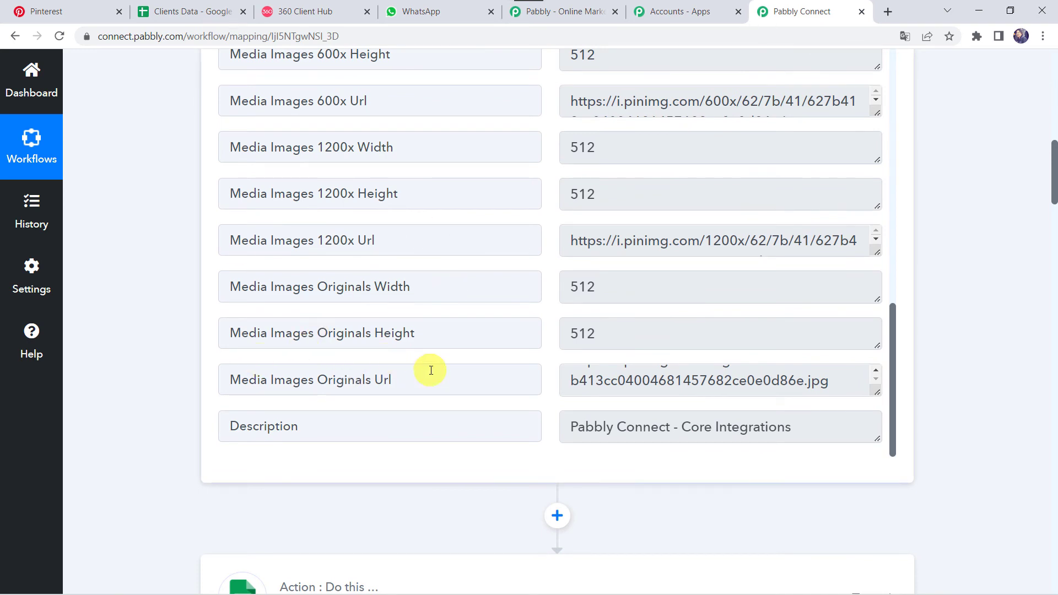
{"action": "left_click", "coordinate": [605, 376]}
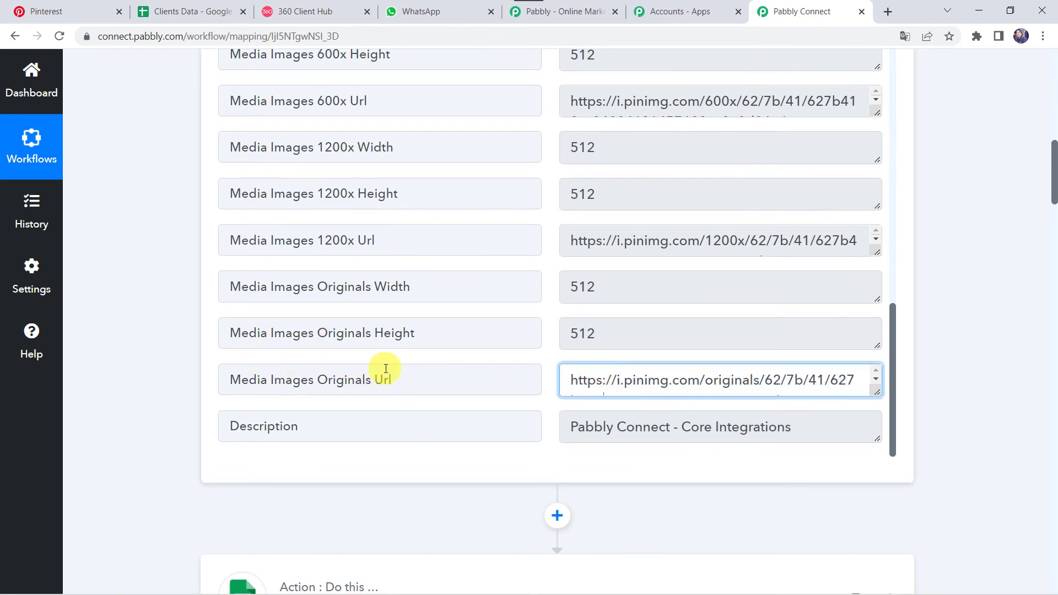
{"action": "scroll", "coordinate": [152, 429], "scroll_direction": "down", "scroll_amount": 8}
{"action": "scroll", "coordinate": [151, 427], "scroll_direction": "down", "scroll_amount": 15}
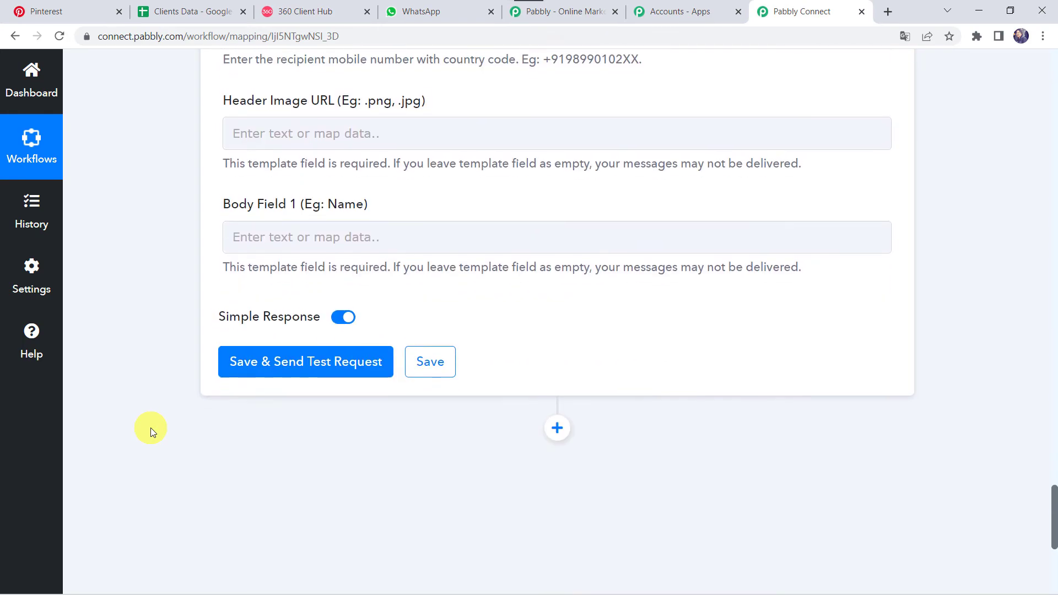
{"action": "scroll", "coordinate": [150, 427], "scroll_direction": "up", "scroll_amount": 5}
- Map Header Image URL to Pinterest New Pin's Media Images Originals Url, found by searching 'URL'
{"action": "left_click", "coordinate": [287, 390]}
{"action": "left_click", "coordinate": [366, 515]}
{"action": "scroll", "coordinate": [368, 521], "scroll_direction": "down", "scroll_amount": 3}
{"action": "type", "text": "URL"}
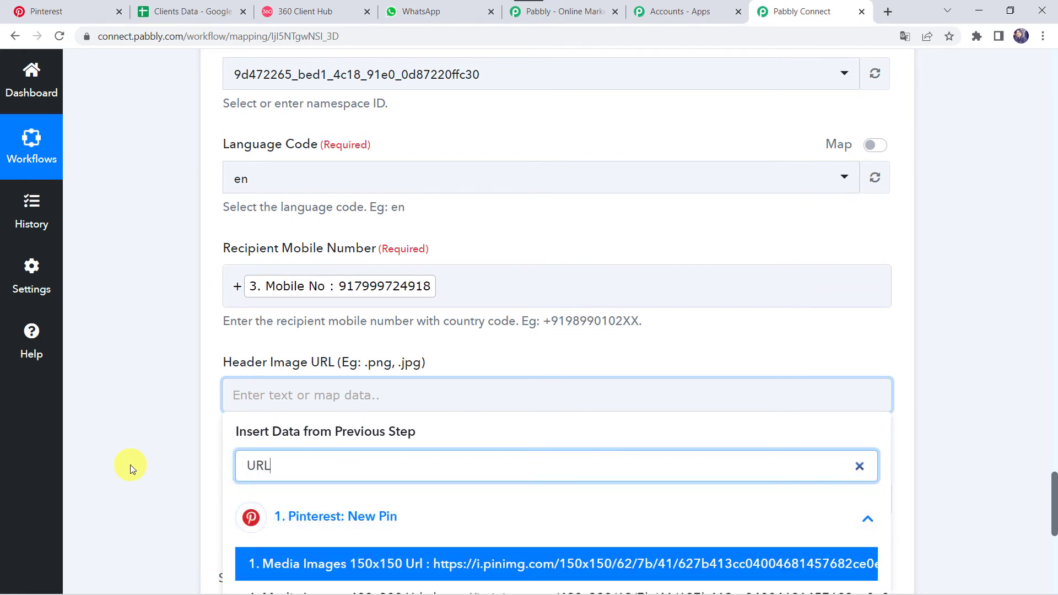
{"action": "scroll", "coordinate": [130, 464], "scroll_direction": "down", "scroll_amount": 5}
{"action": "left_click", "coordinate": [374, 423]}
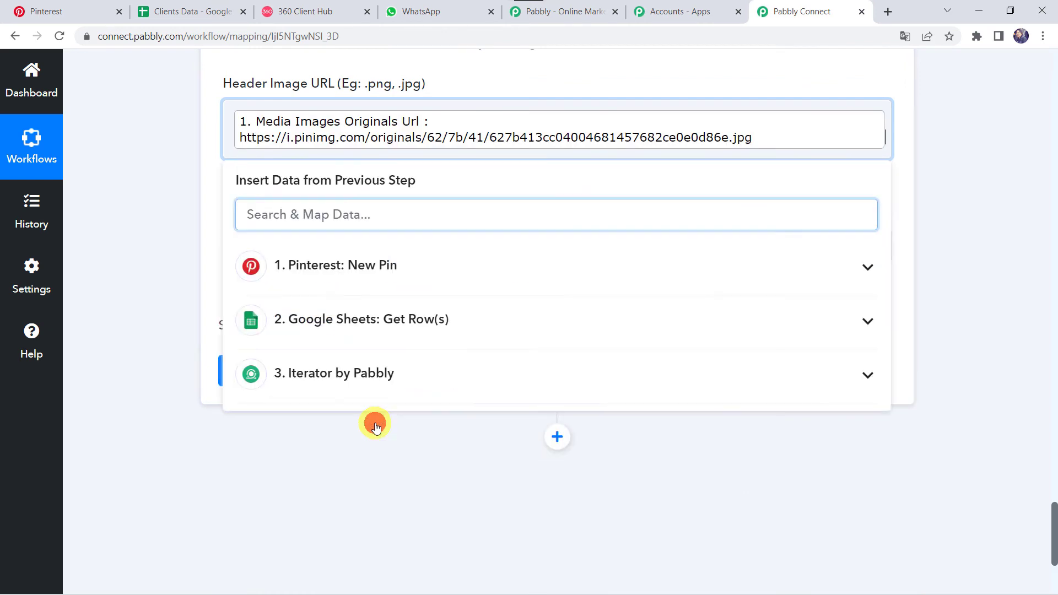
{"action": "left_click", "coordinate": [128, 213]}
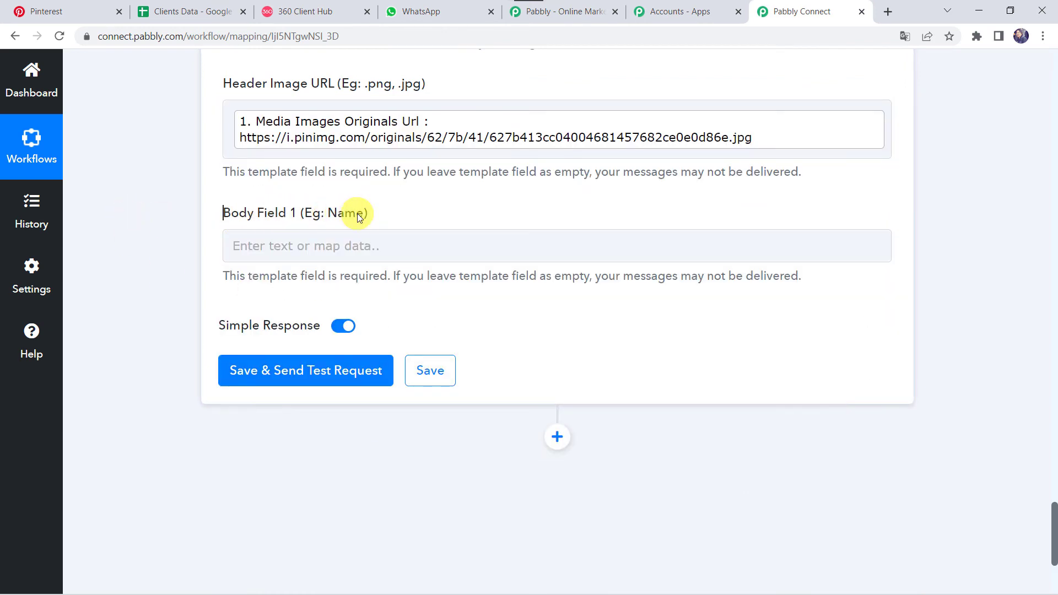
{"action": "scroll", "coordinate": [146, 229], "scroll_direction": "up", "scroll_amount": 20}
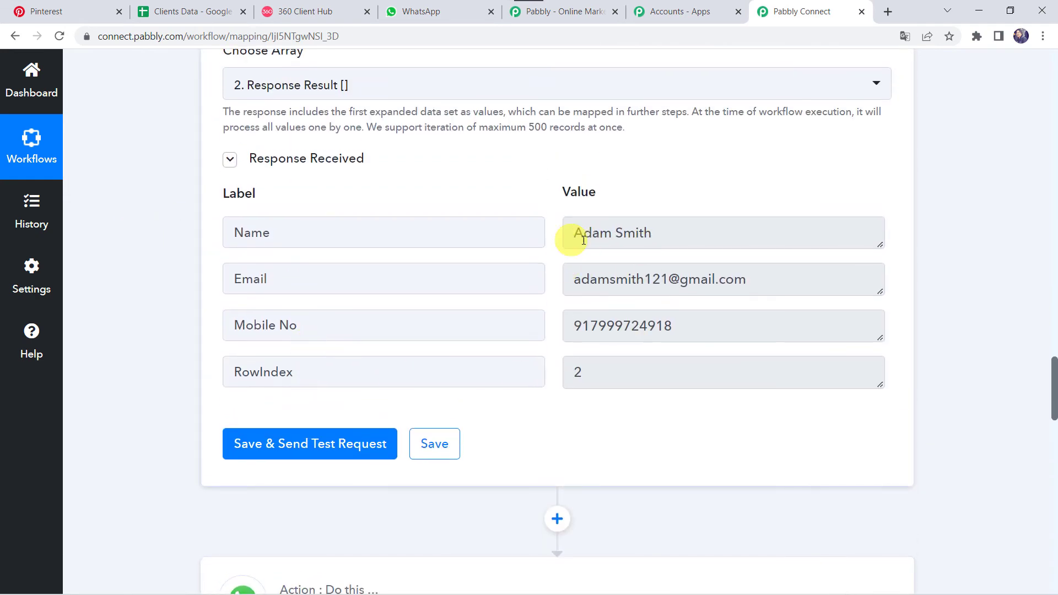
{"action": "scroll", "coordinate": [124, 458], "scroll_direction": "down", "scroll_amount": 20}
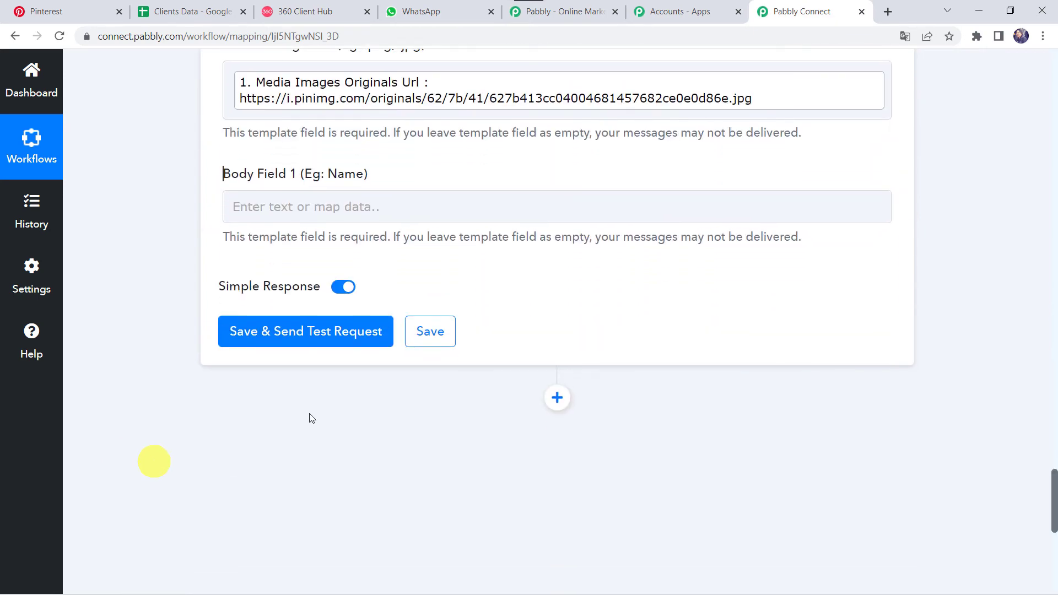
- Map Body Field 1 to the Iterator's Name and run Save & Send Test Request
{"action": "left_click", "coordinate": [300, 203]}
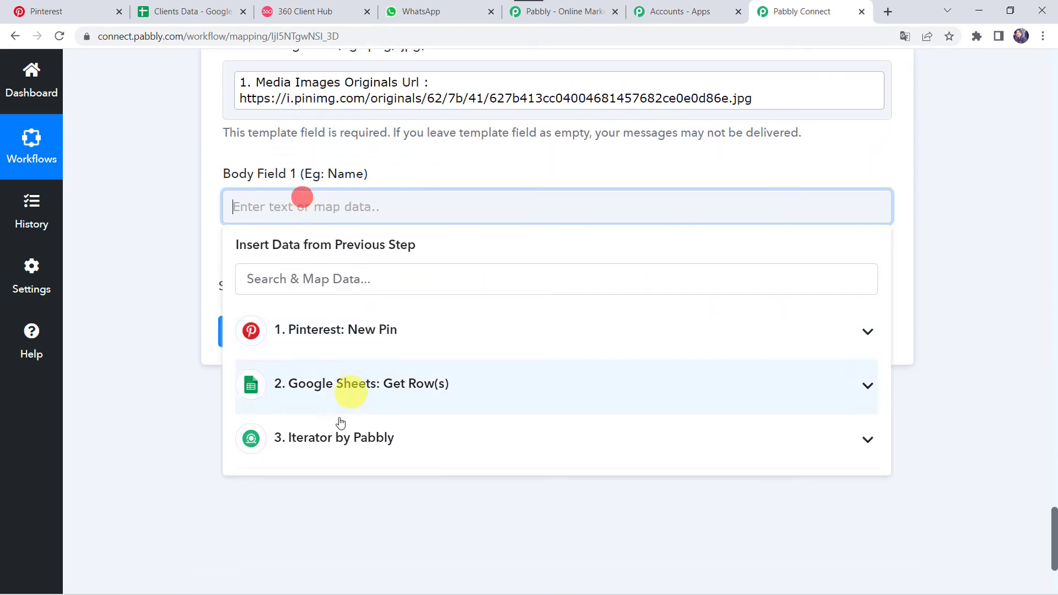
{"action": "left_click", "coordinate": [334, 435]}
{"action": "left_click", "coordinate": [358, 500]}
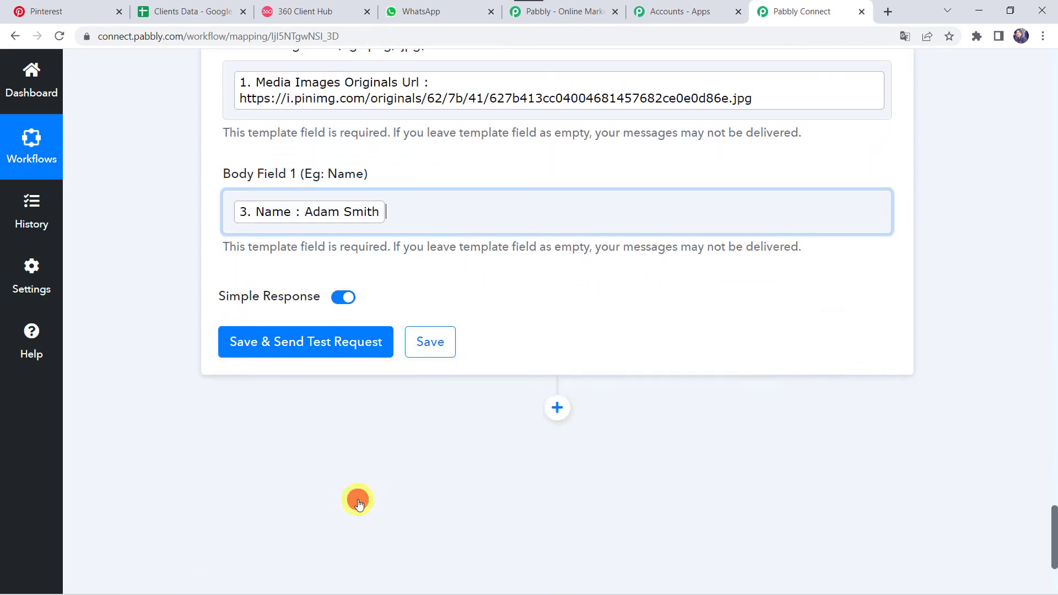
{"action": "left_click", "coordinate": [123, 215]}
{"action": "scroll", "coordinate": [124, 215], "scroll_direction": "up", "scroll_amount": 4}
{"action": "scroll", "coordinate": [124, 215], "scroll_direction": "up", "scroll_amount": 3}
{"action": "scroll", "coordinate": [124, 215], "scroll_direction": "down", "scroll_amount": 7}
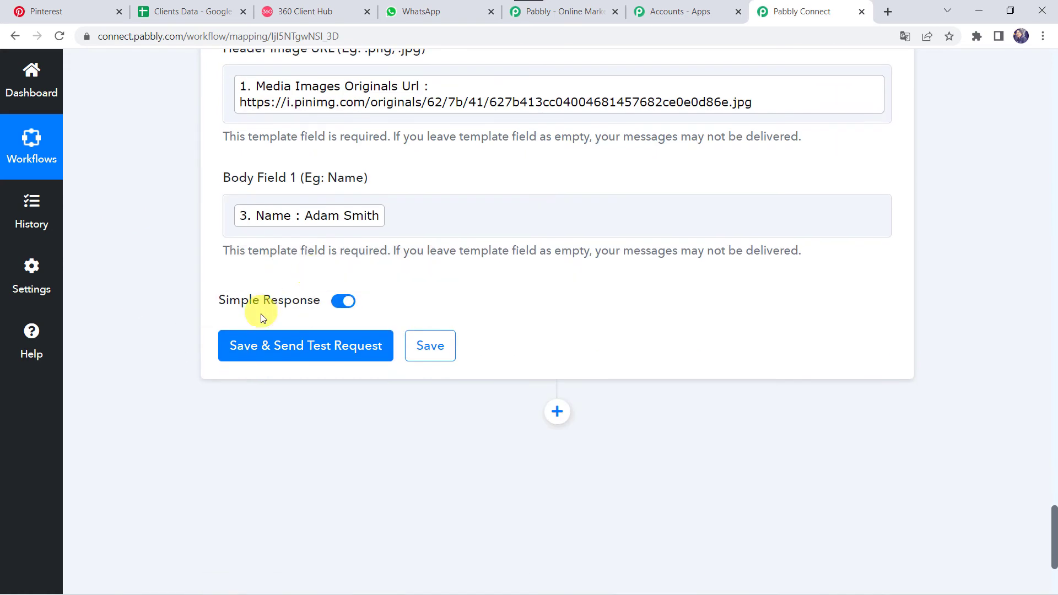
{"action": "left_click", "coordinate": [292, 348]}
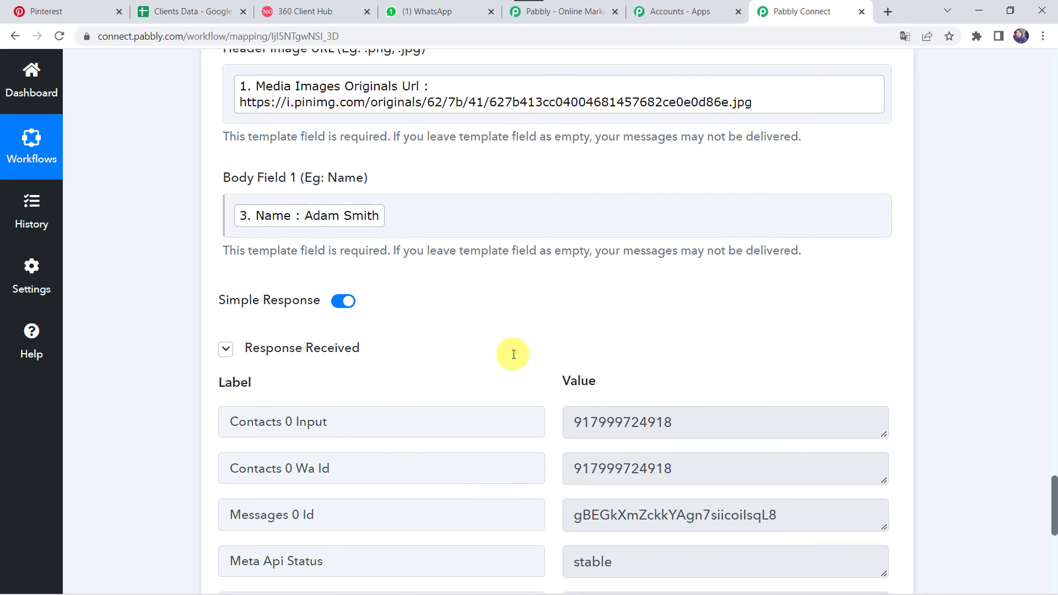
- Check the Pabbly chat in WhatsApp Web for the test message and enlarge its Core Integrations image
{"action": "left_click", "coordinate": [438, 19]}
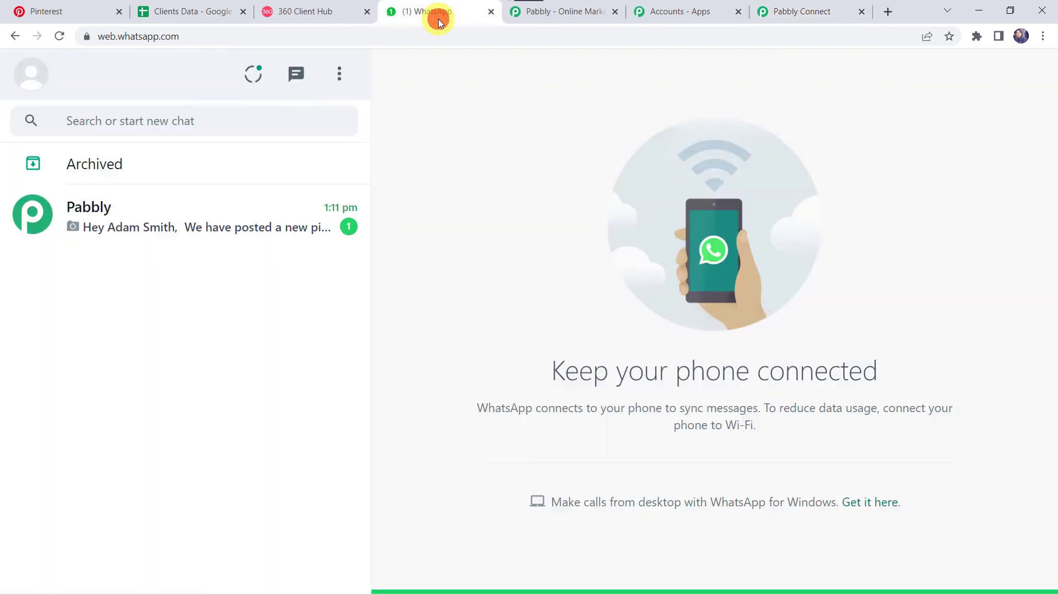
{"action": "left_click", "coordinate": [142, 227]}
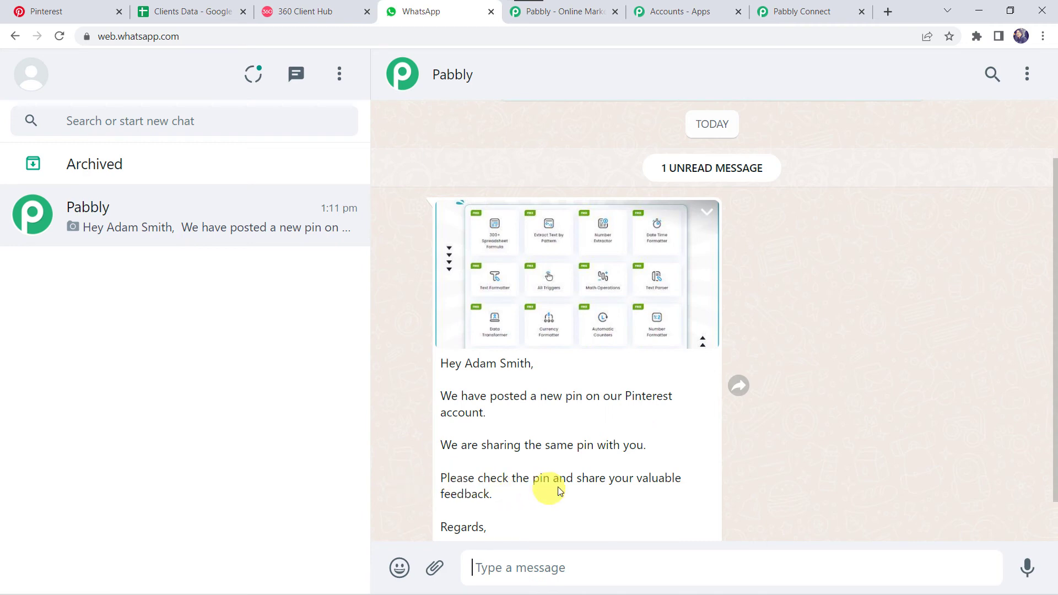
{"action": "scroll", "coordinate": [475, 480], "scroll_direction": "down", "scroll_amount": 1}
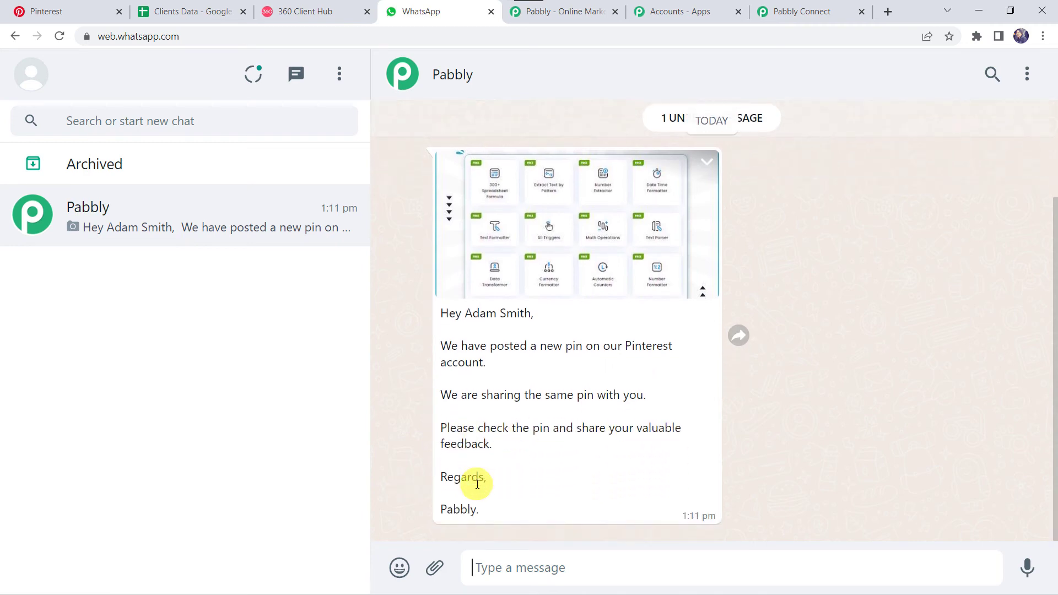
{"action": "left_click", "coordinate": [591, 212]}
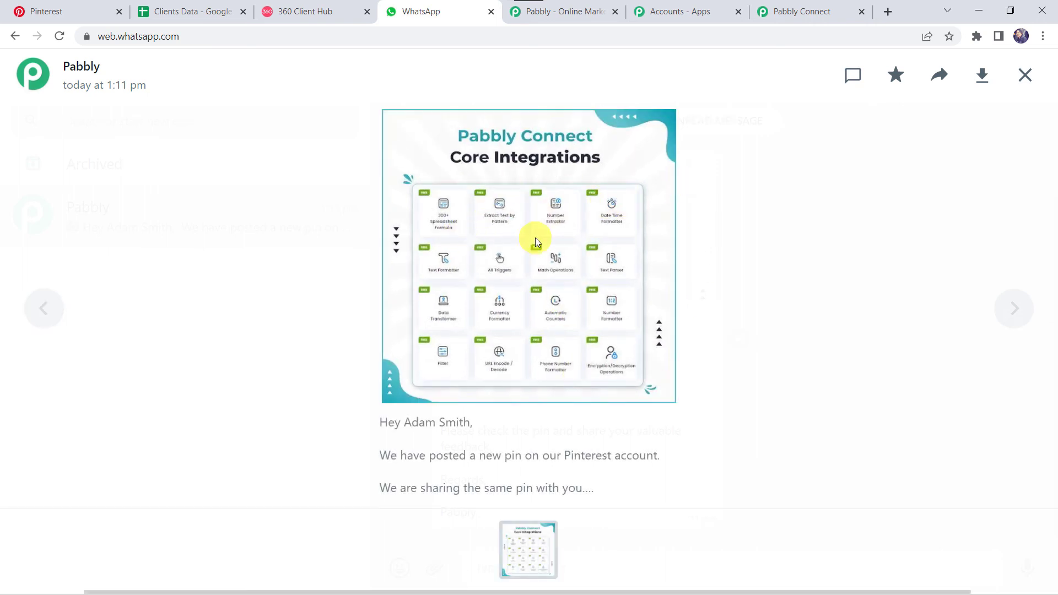
{"action": "left_click", "coordinate": [808, 10]}
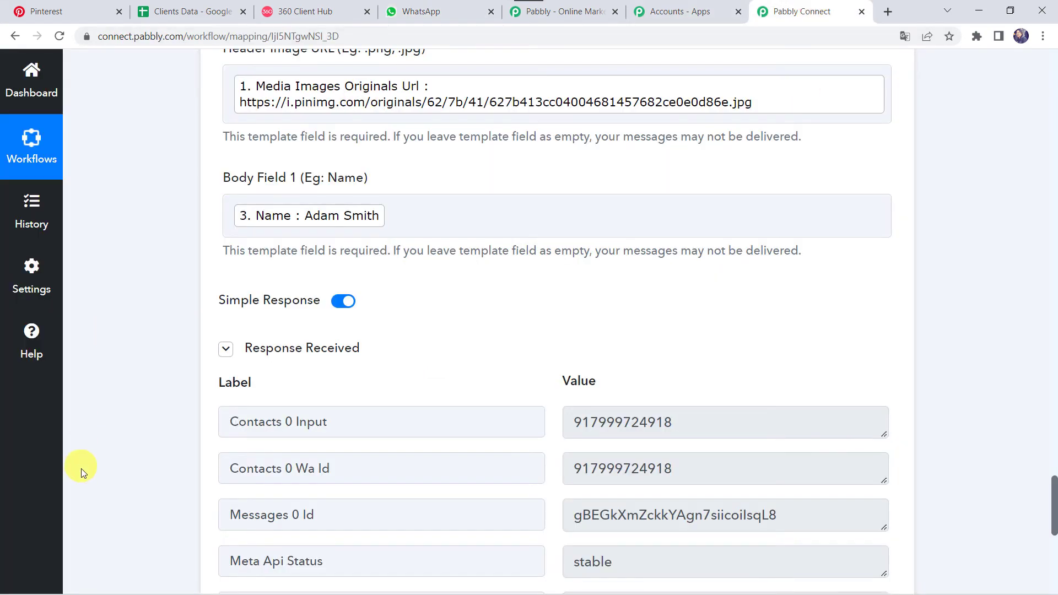
- Save the WhatsApp send-template action step, then go over to the Pinterest tab
{"action": "scroll", "coordinate": [81, 468], "scroll_direction": "down", "scroll_amount": 5}
{"action": "left_click", "coordinate": [441, 371]}
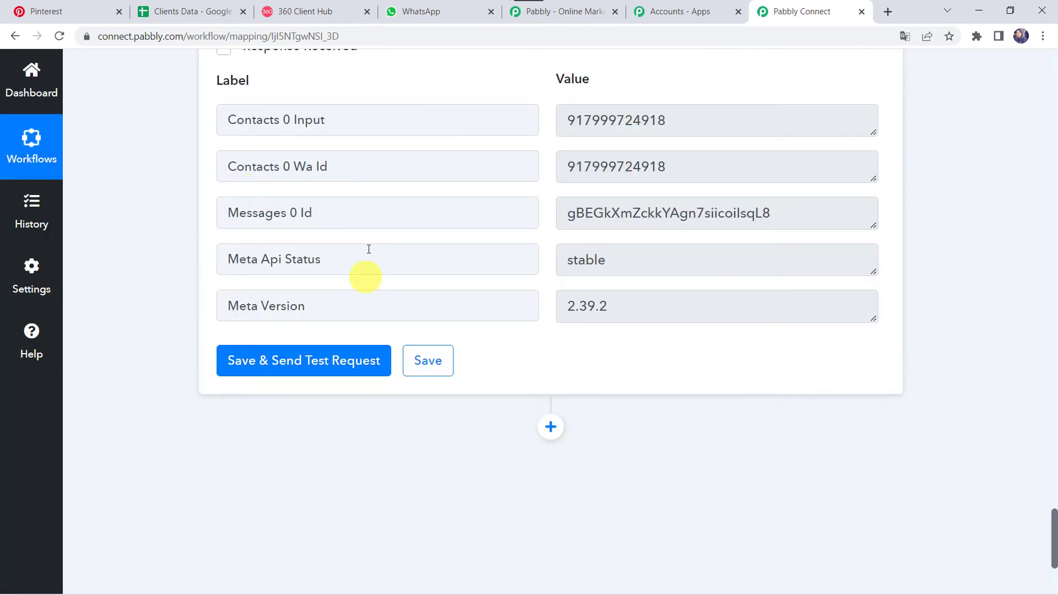
{"action": "scroll", "coordinate": [134, 259], "scroll_direction": "up", "scroll_amount": 2}
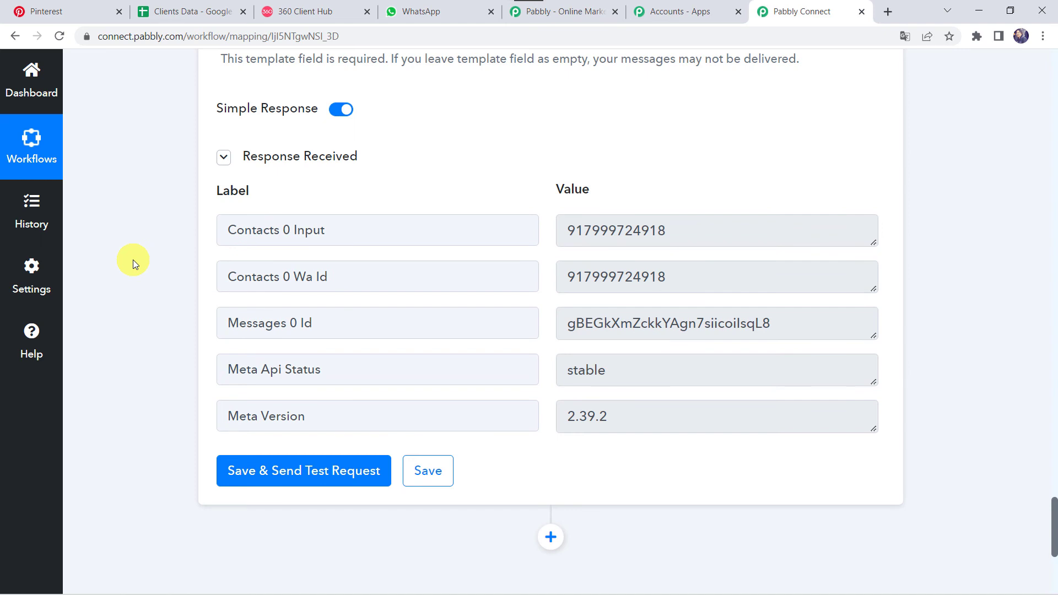
{"action": "left_click", "coordinate": [68, 8]}
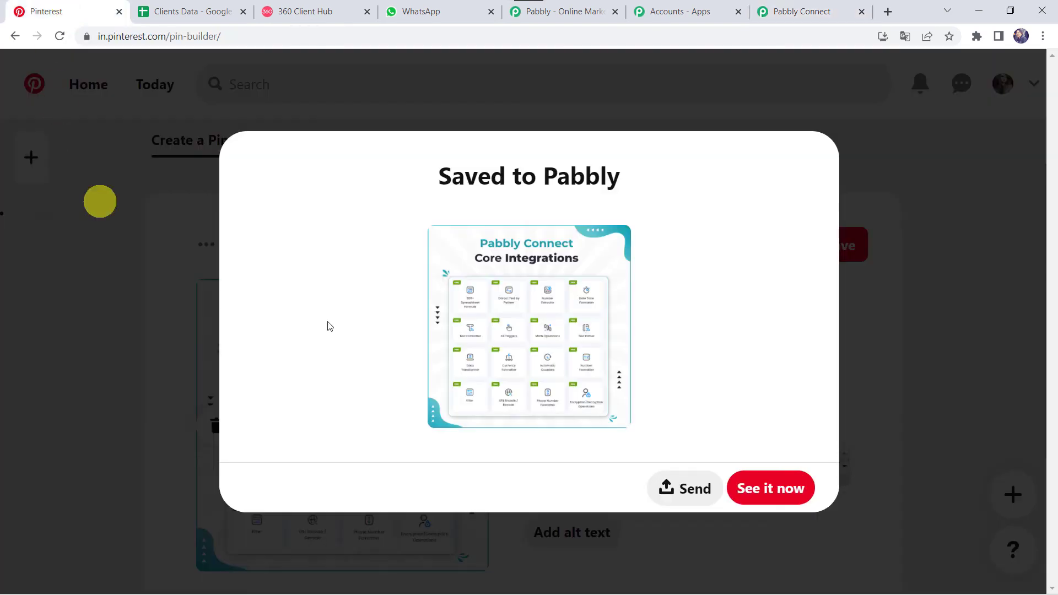
- Return to the Saved profile page and start a new pin via + > Create > Pin
{"action": "key", "text": "alt+Left"}
{"action": "scroll", "coordinate": [412, 352], "scroll_direction": "down", "scroll_amount": 2}
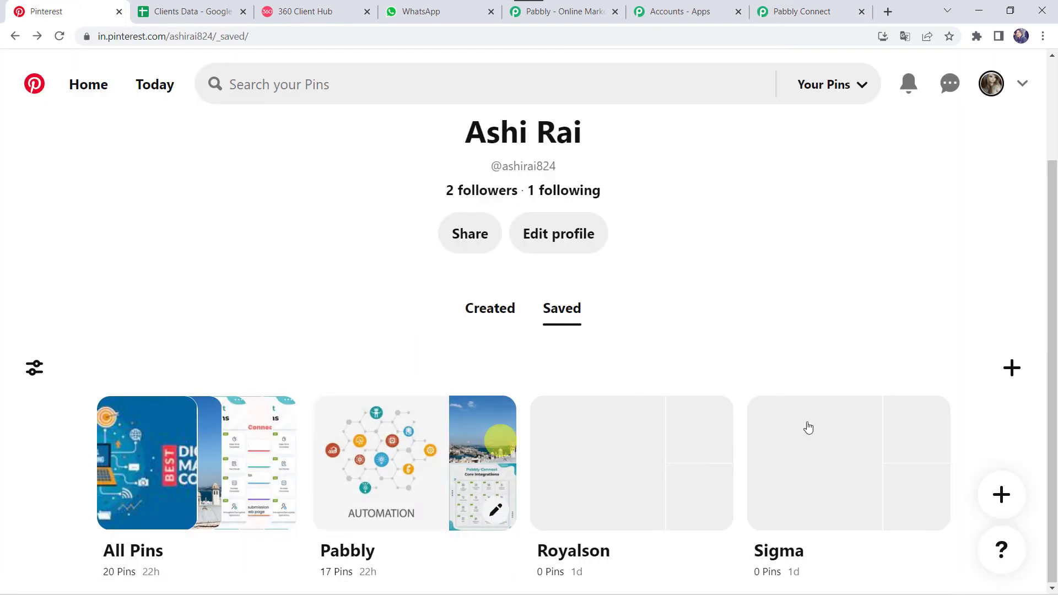
{"action": "left_click", "coordinate": [1014, 370]}
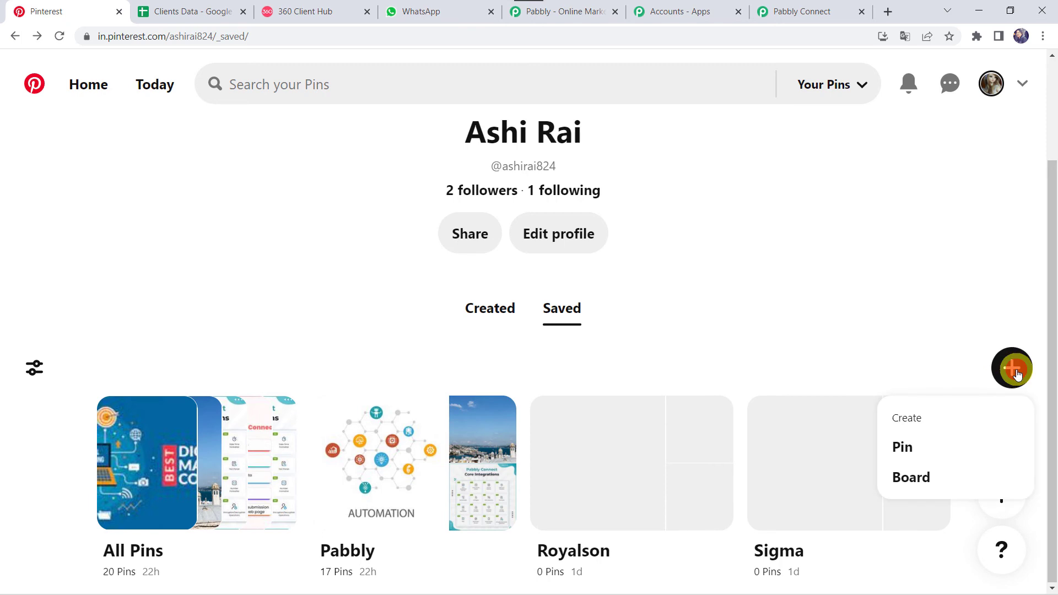
{"action": "left_click", "coordinate": [930, 447]}
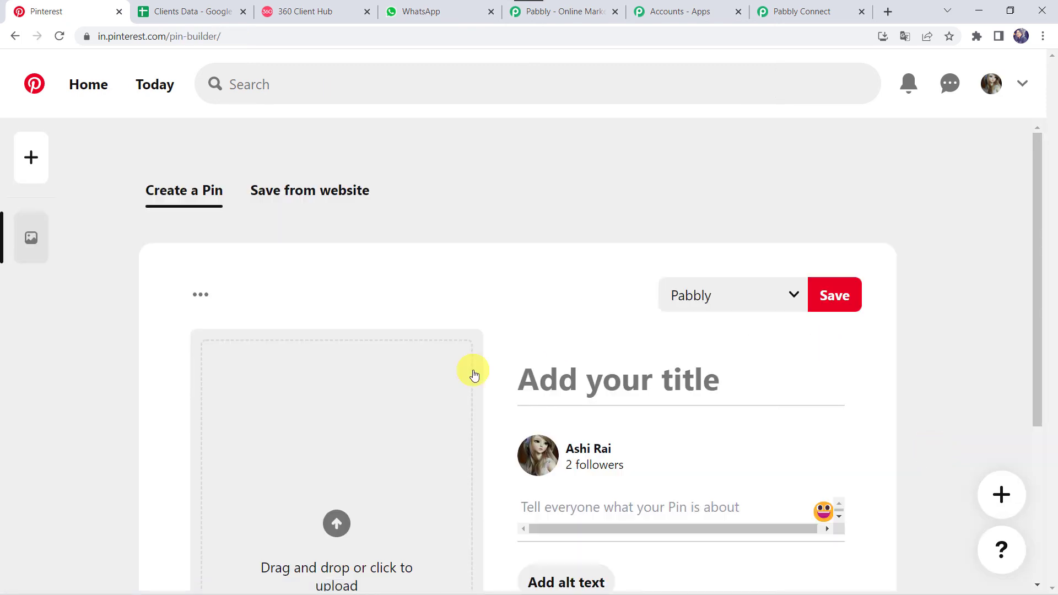
{"action": "scroll", "coordinate": [473, 375], "scroll_direction": "down", "scroll_amount": 3}
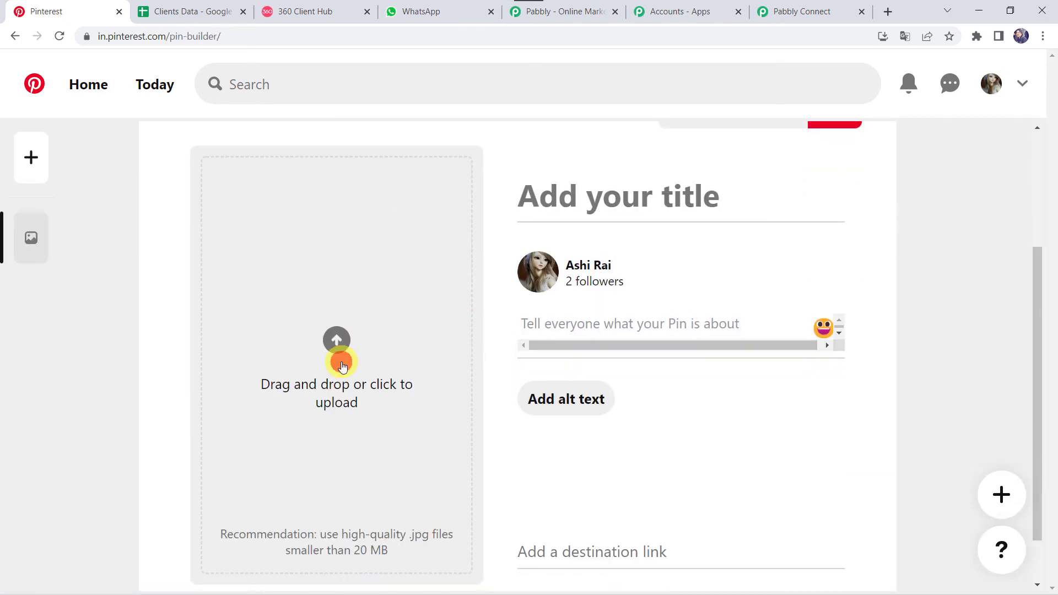
- Upload the image 'New Use Cases for Pabbly Connect.png' to the new pin
{"action": "left_click", "coordinate": [342, 366]}
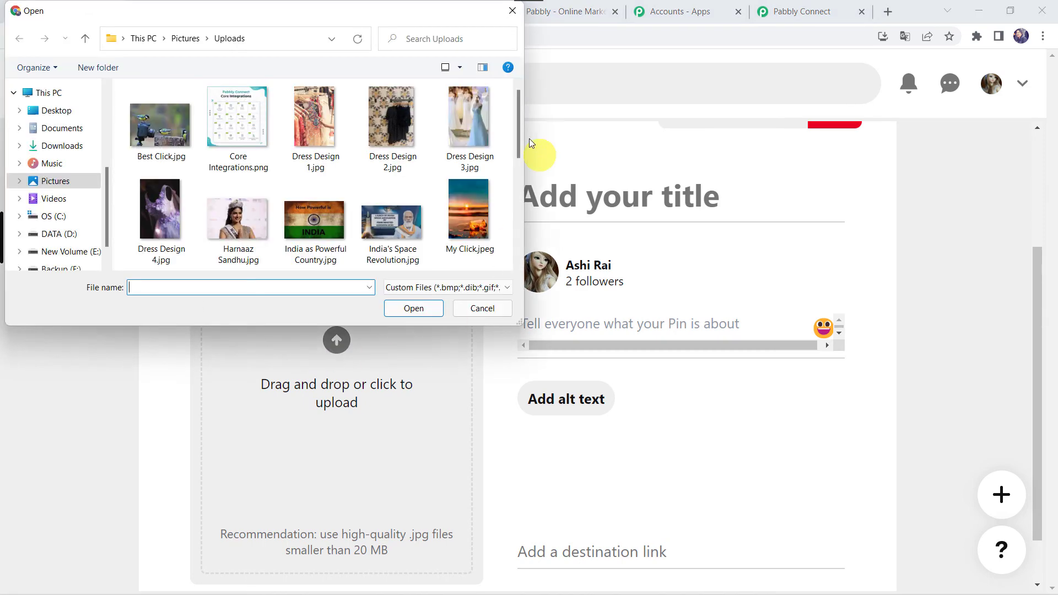
{"action": "scroll", "coordinate": [305, 166], "scroll_direction": "down", "scroll_amount": 5}
{"action": "scroll", "coordinate": [305, 166], "scroll_direction": "up", "scroll_amount": 3}
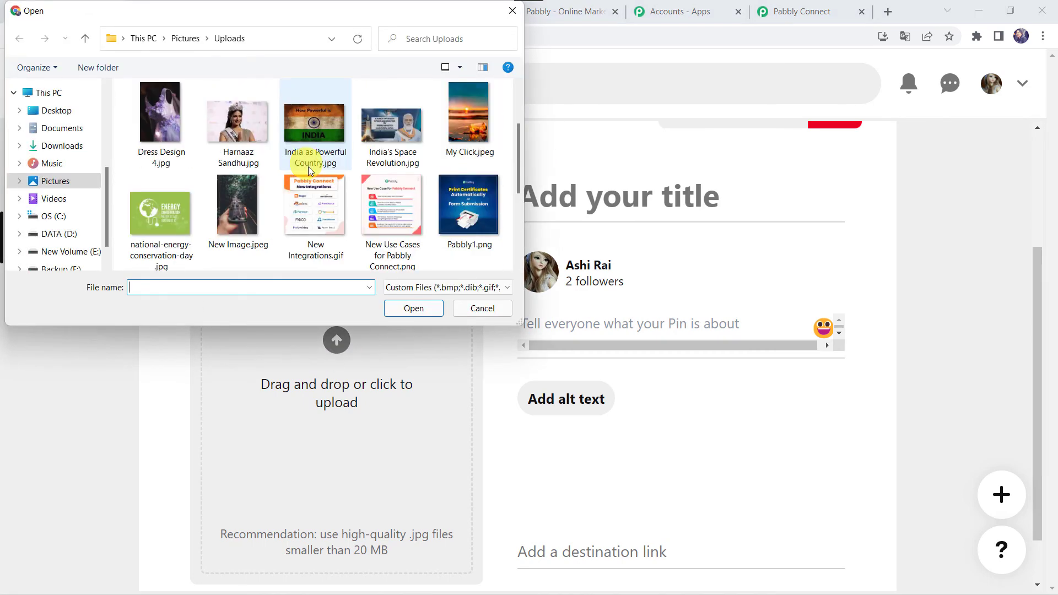
{"action": "double_click", "coordinate": [378, 219]}
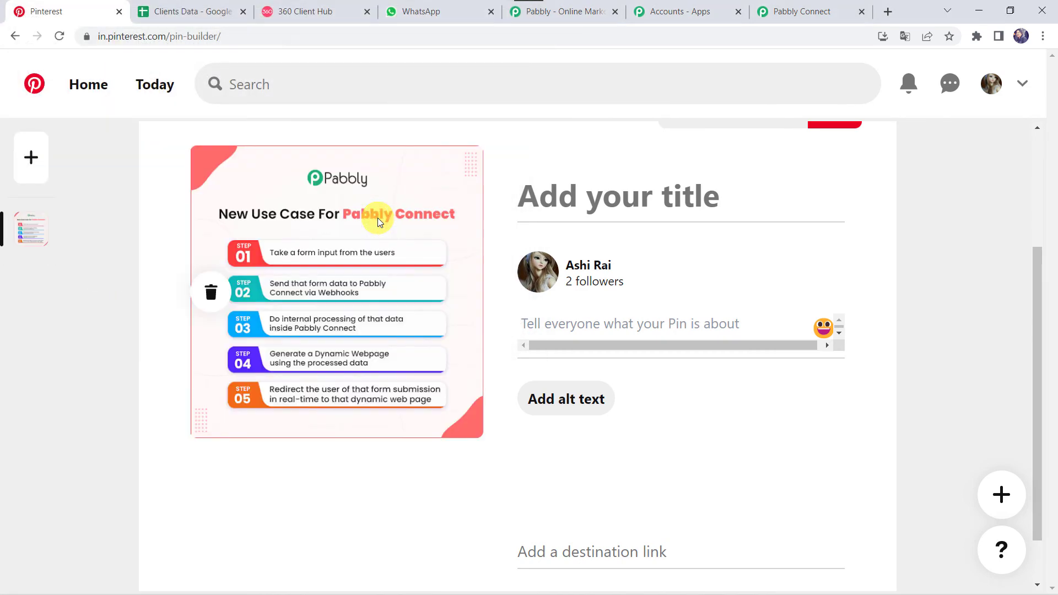
- Title the pin 'New Use Cases', copy the title into the description, and save it to Pabbly
{"action": "left_click", "coordinate": [553, 203]}
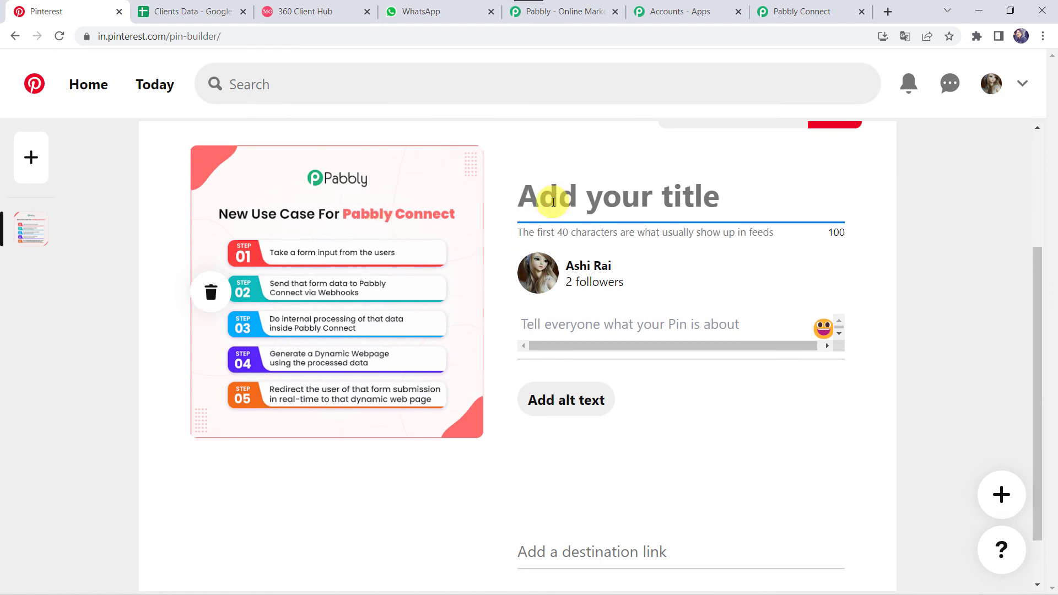
{"action": "type", "text": "New Use Cases"}
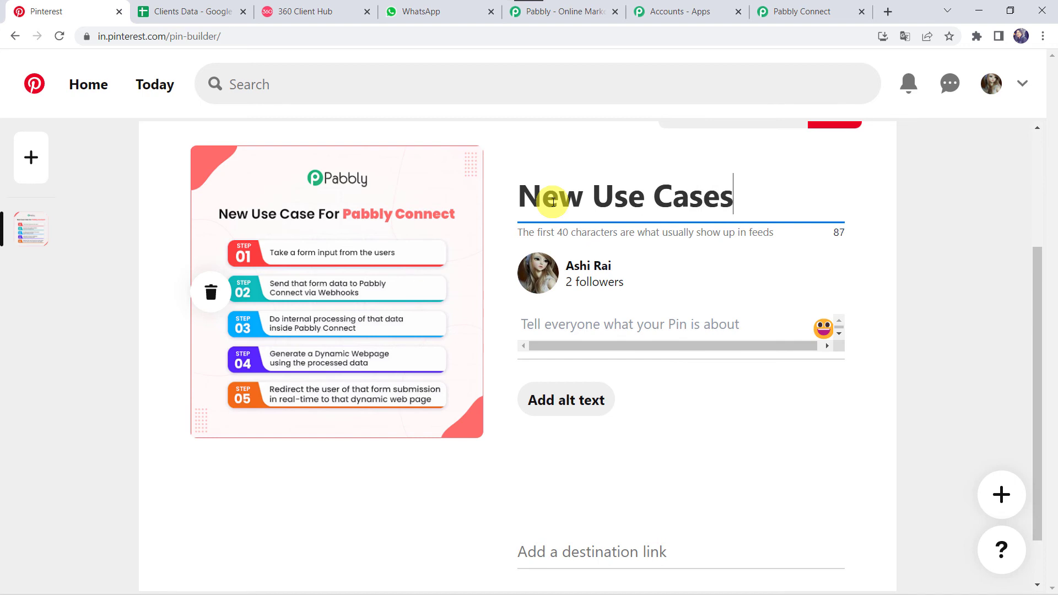
{"action": "key", "text": "ctrl+a"}
{"action": "key", "text": "ctrl+c"}
{"action": "left_click", "coordinate": [566, 345]}
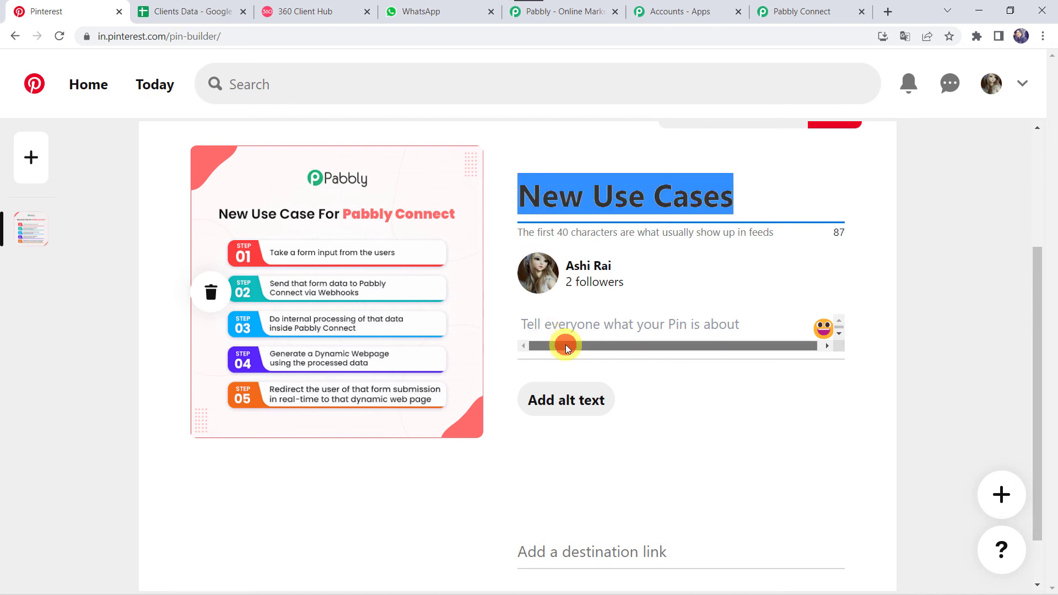
{"action": "left_click", "coordinate": [574, 328]}
{"action": "key", "text": "ctrl+v"}
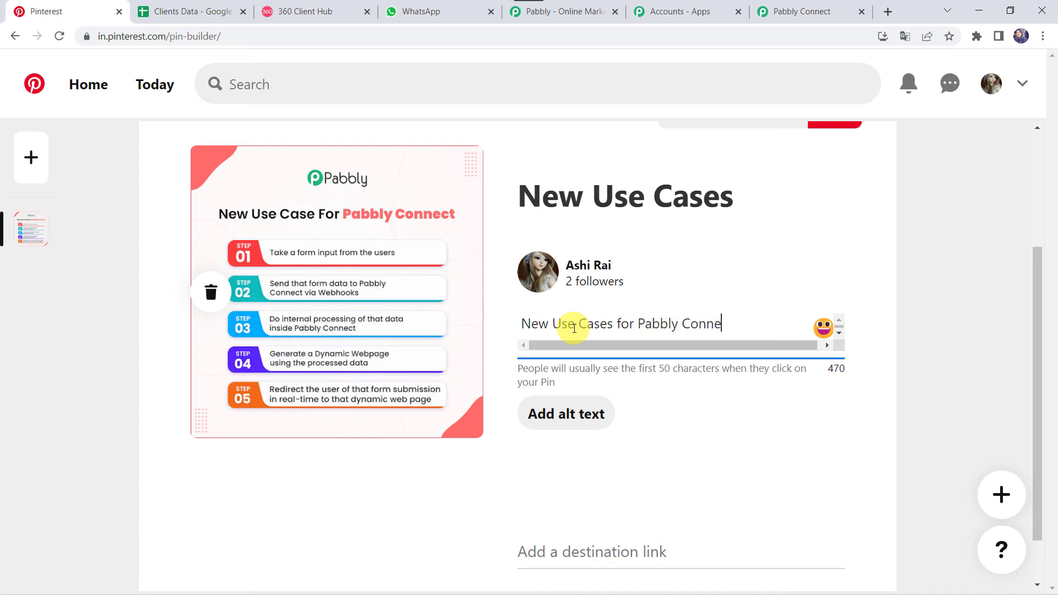
{"action": "scroll", "coordinate": [573, 328], "scroll_direction": "up", "scroll_amount": 2}
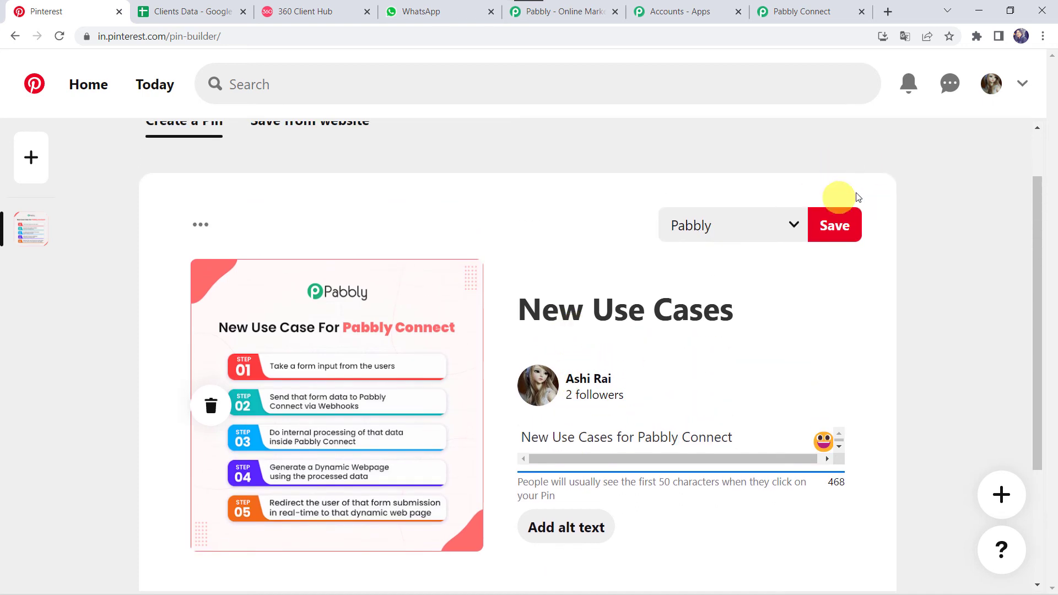
{"action": "left_click", "coordinate": [836, 235]}
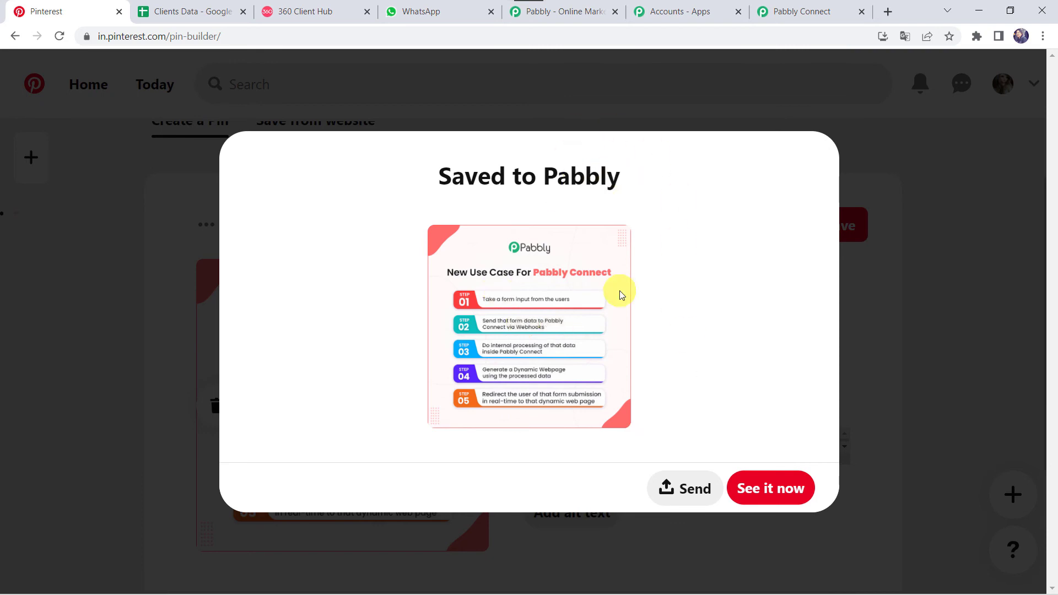
{"action": "key", "text": "alt+Left"}
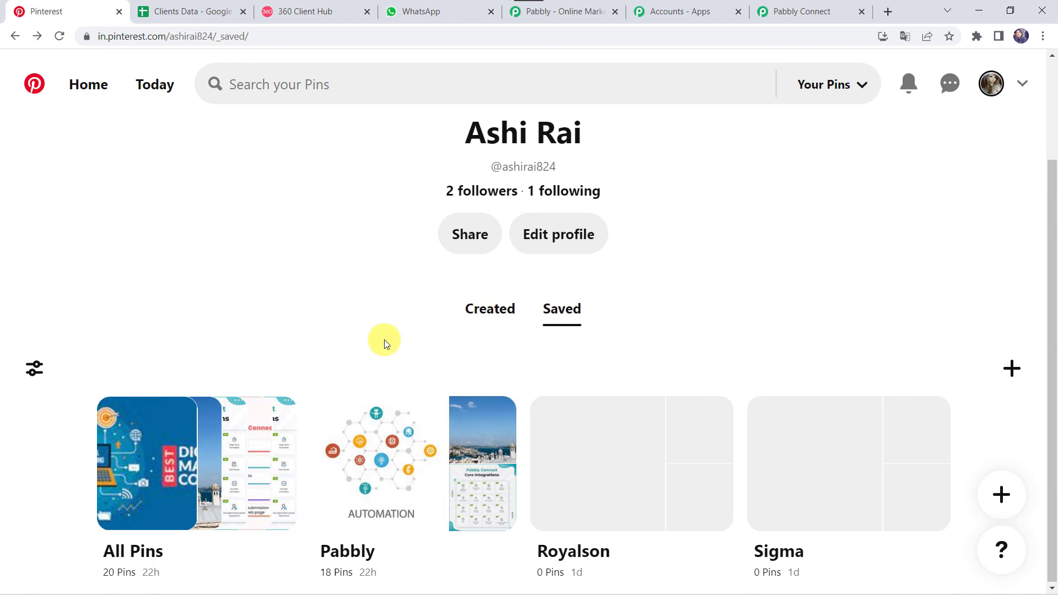
- In WhatsApp Web, close the enlarged image and reload the page
{"action": "left_click", "coordinate": [431, 16]}
{"action": "key", "text": "Escape"}
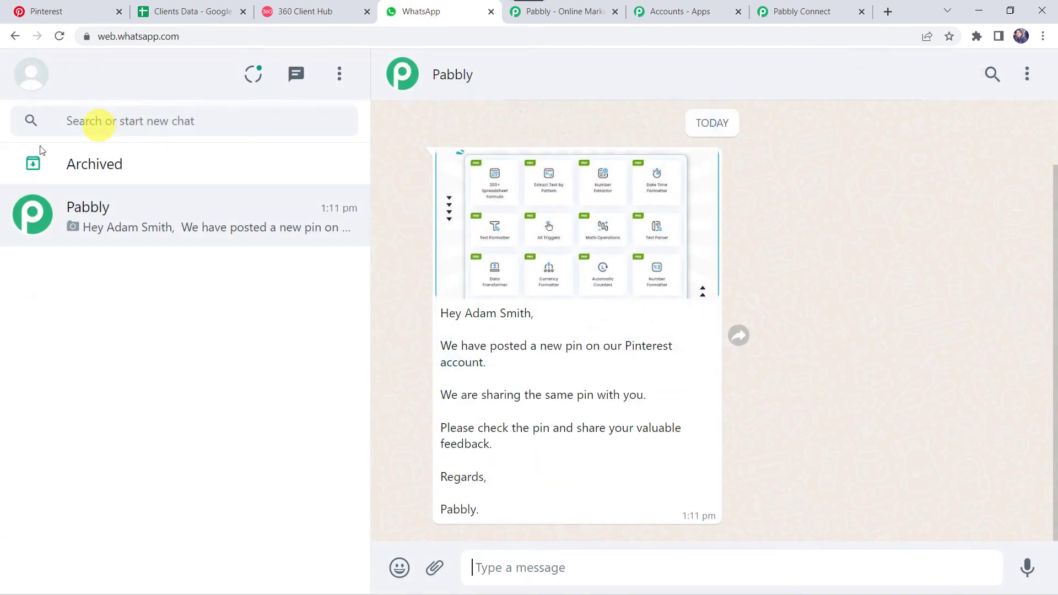
{"action": "left_click", "coordinate": [59, 36]}
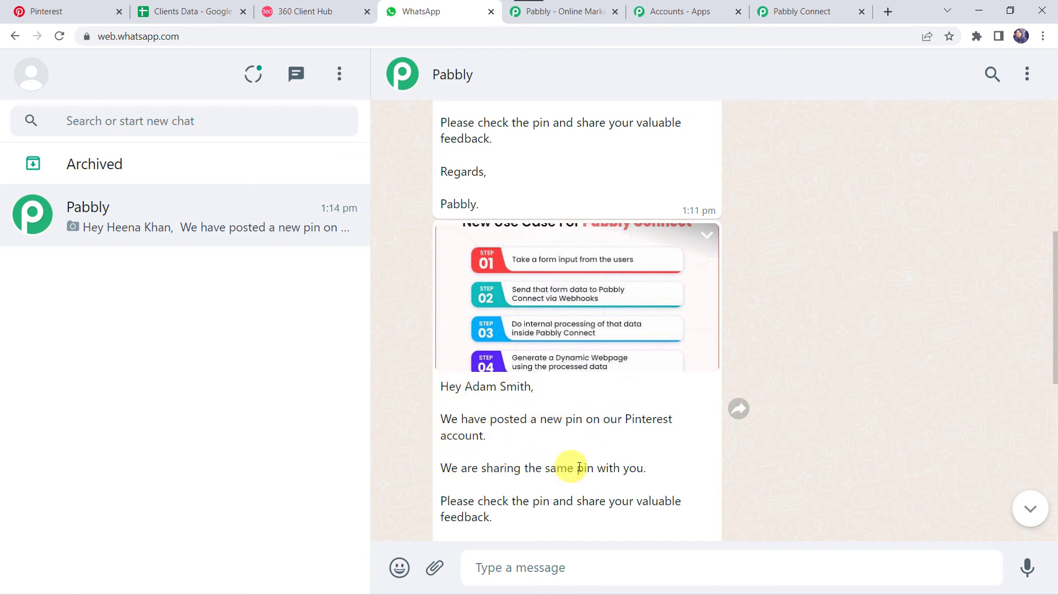
- Scroll through the new 1:14 pm Pabbly messages and view the New Use Case pin image
{"action": "scroll", "coordinate": [583, 465], "scroll_direction": "down", "scroll_amount": 2}
{"action": "scroll", "coordinate": [583, 465], "scroll_direction": "down", "scroll_amount": 1}
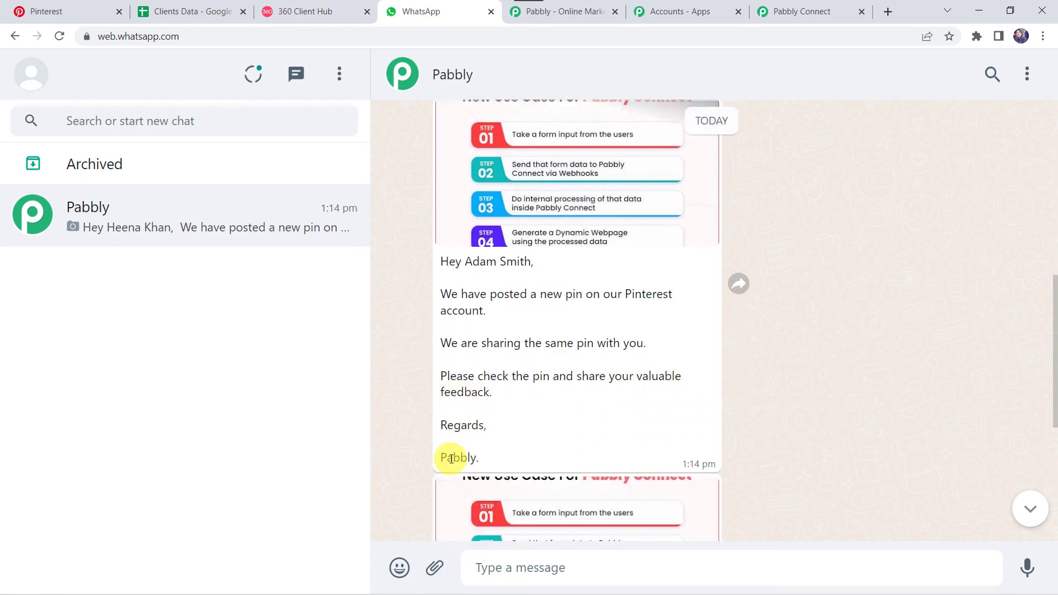
{"action": "scroll", "coordinate": [451, 458], "scroll_direction": "down", "scroll_amount": 4}
{"action": "left_click", "coordinate": [541, 351]}
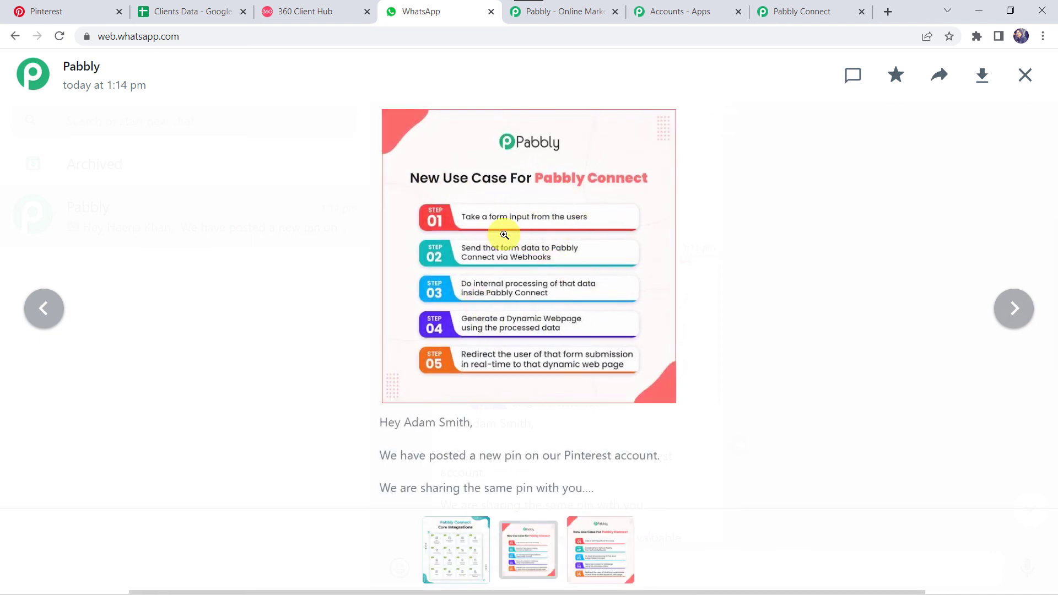
{"action": "left_click", "coordinate": [1024, 75]}
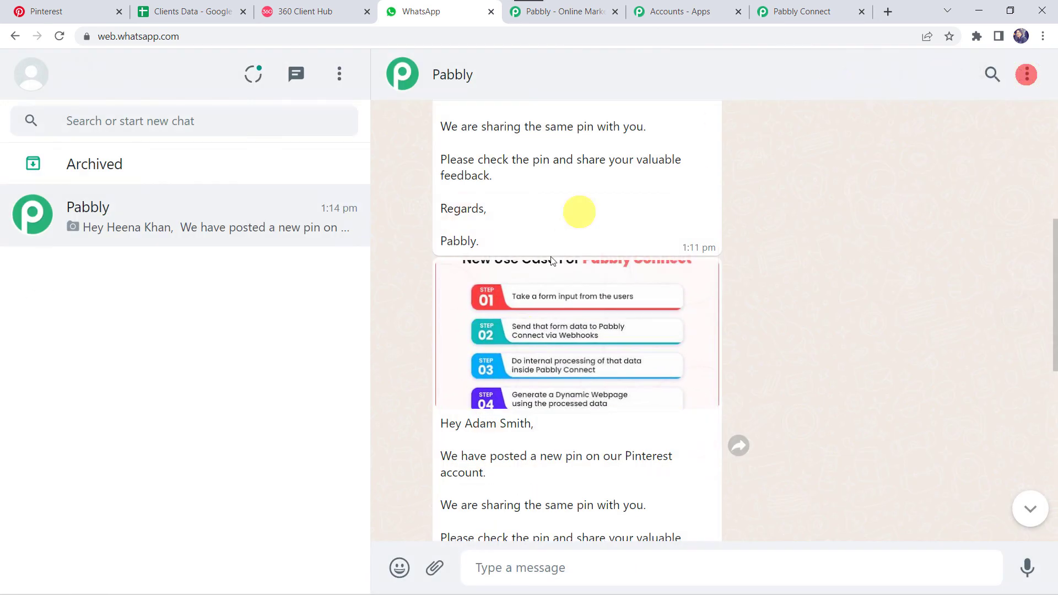
{"action": "scroll", "coordinate": [523, 352], "scroll_direction": "down", "scroll_amount": 3}
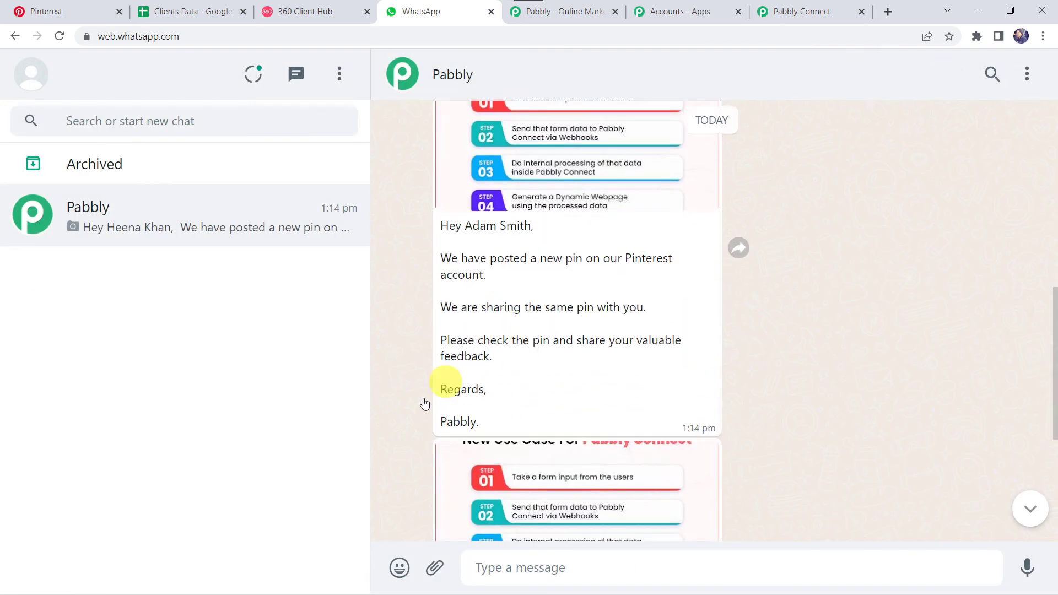
{"action": "scroll", "coordinate": [407, 442], "scroll_direction": "down", "scroll_amount": 5}
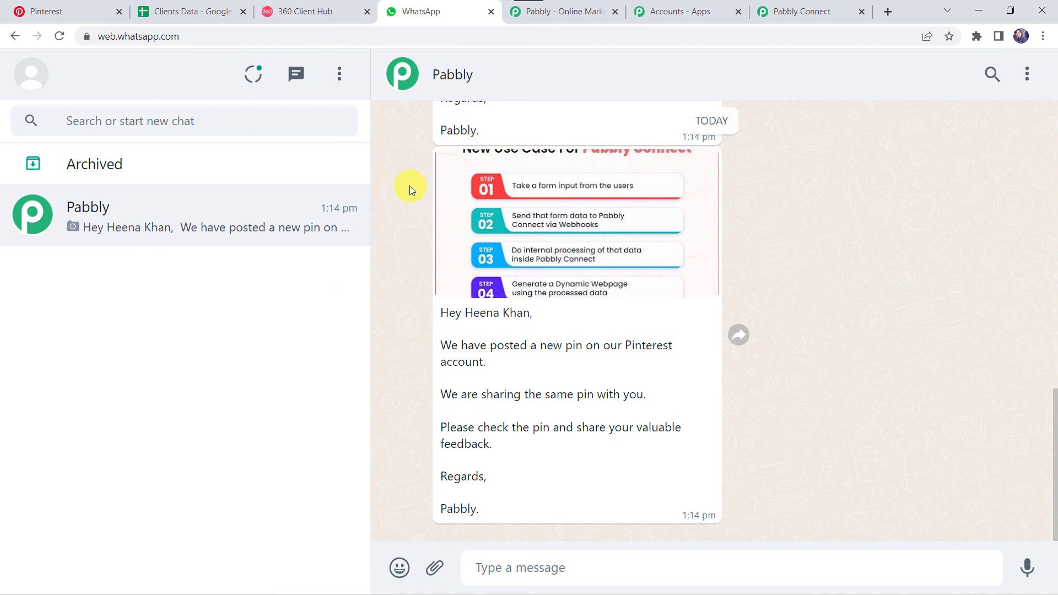
- In the Clients Data sheet, select rows 2 and 8, the two clients sharing one mobile number
{"action": "left_click", "coordinate": [204, 13]}
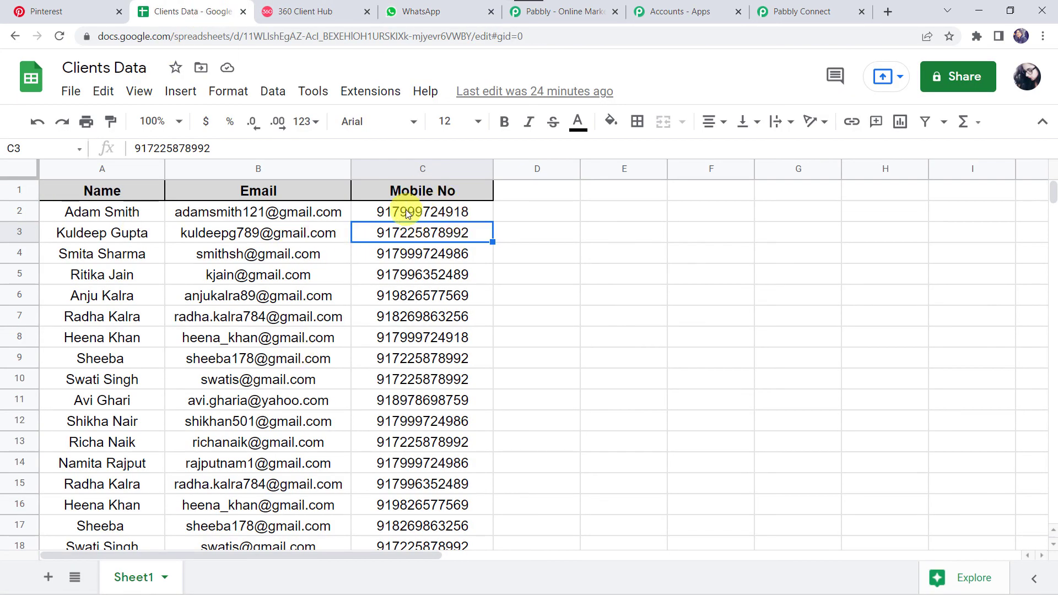
{"action": "left_click", "coordinate": [406, 214]}
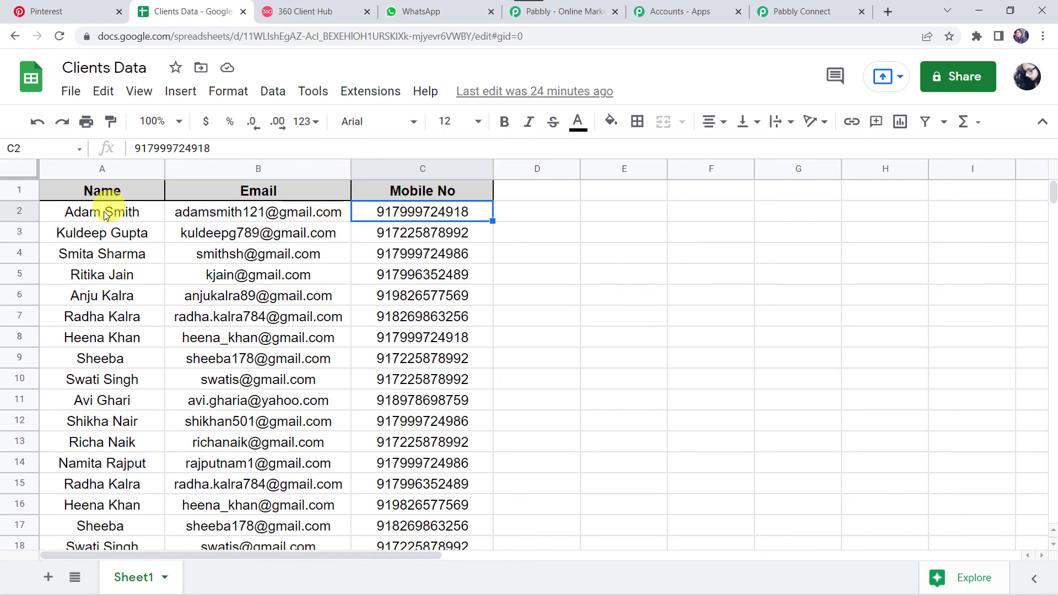
{"action": "left_click", "coordinate": [28, 215]}
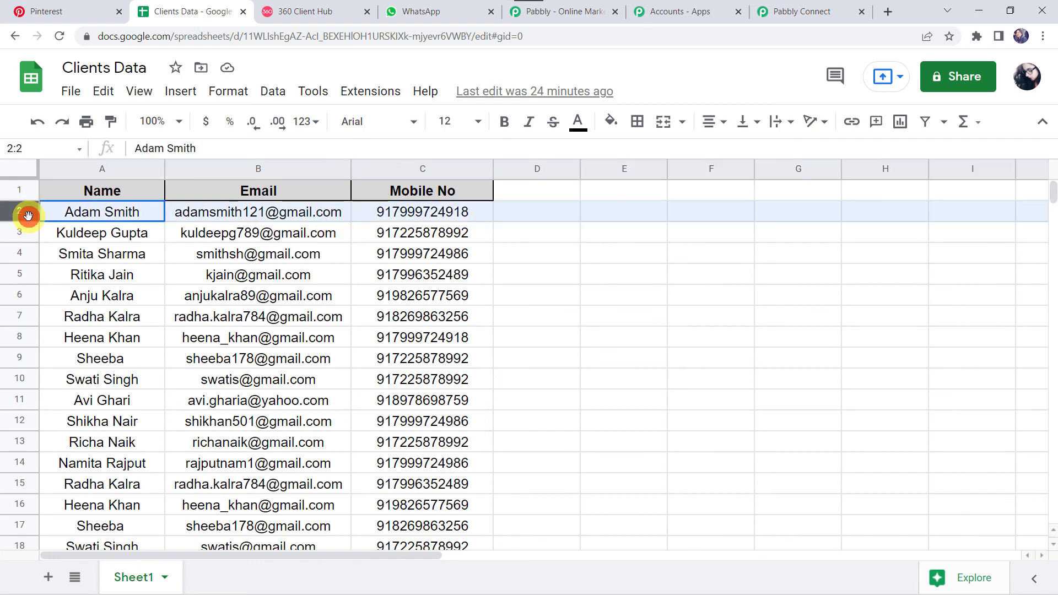
{"action": "left_click", "coordinate": [27, 338], "text": "ctrl"}
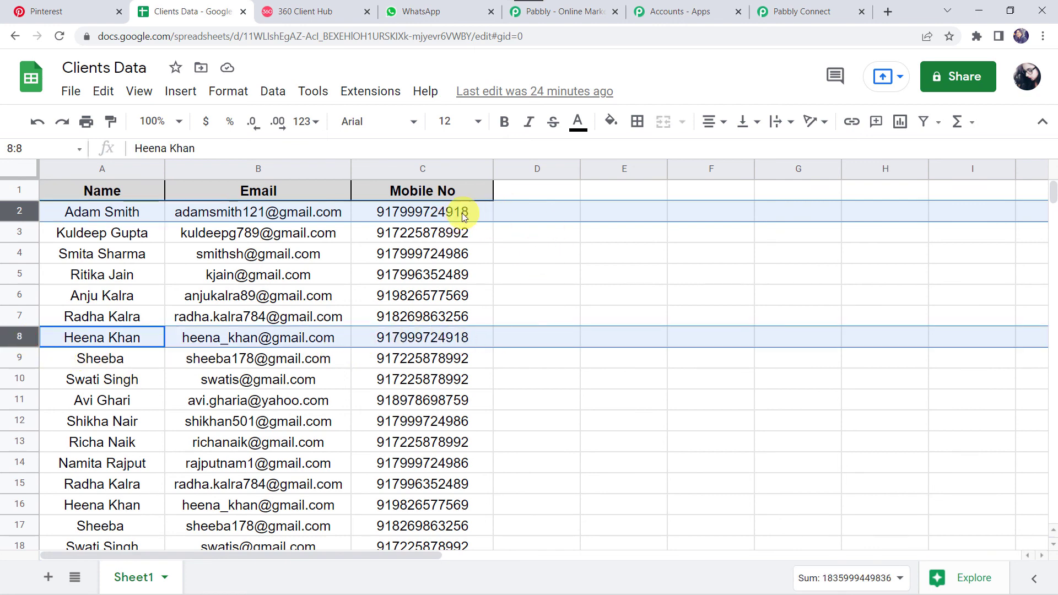
- Recheck the WhatsApp chat, then go back to the Pabbly Connect workflow
{"action": "left_click", "coordinate": [433, 10]}
{"action": "scroll", "coordinate": [488, 205], "scroll_direction": "up", "scroll_amount": 5}
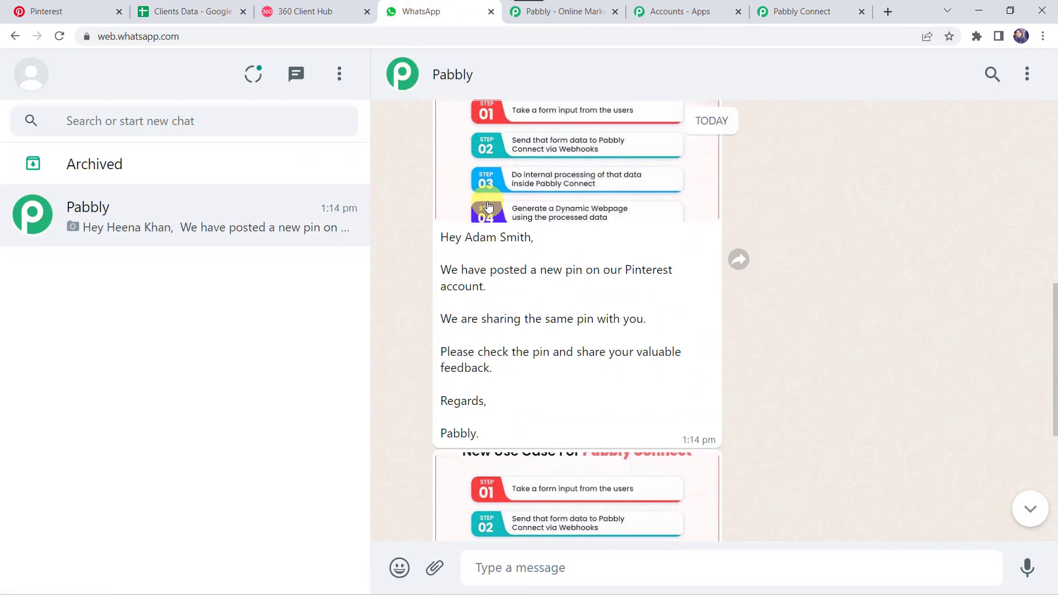
{"action": "scroll", "coordinate": [488, 205], "scroll_direction": "down", "scroll_amount": 5}
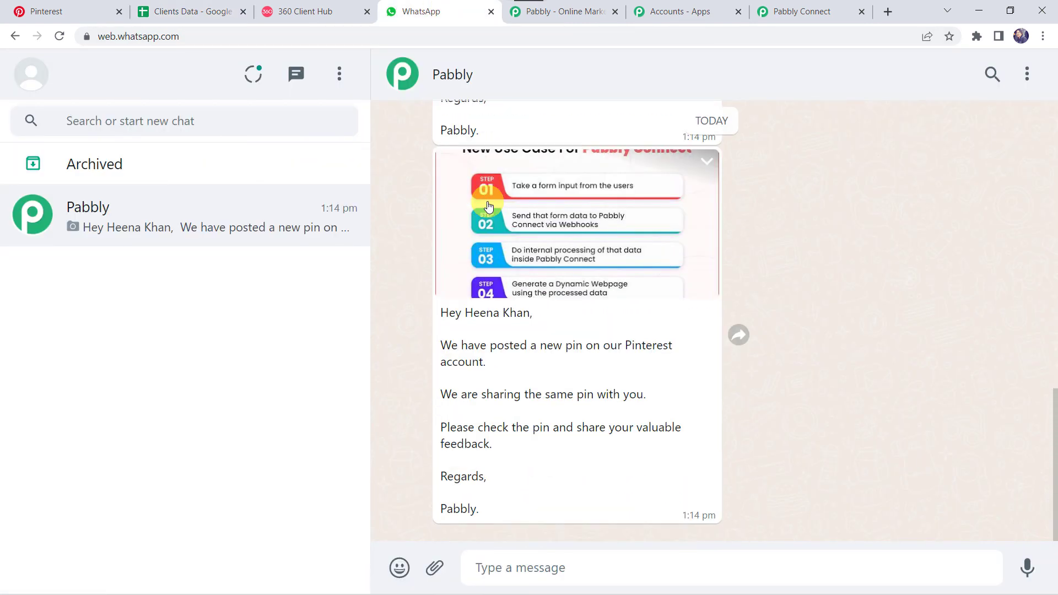
{"action": "left_click", "coordinate": [828, 10]}
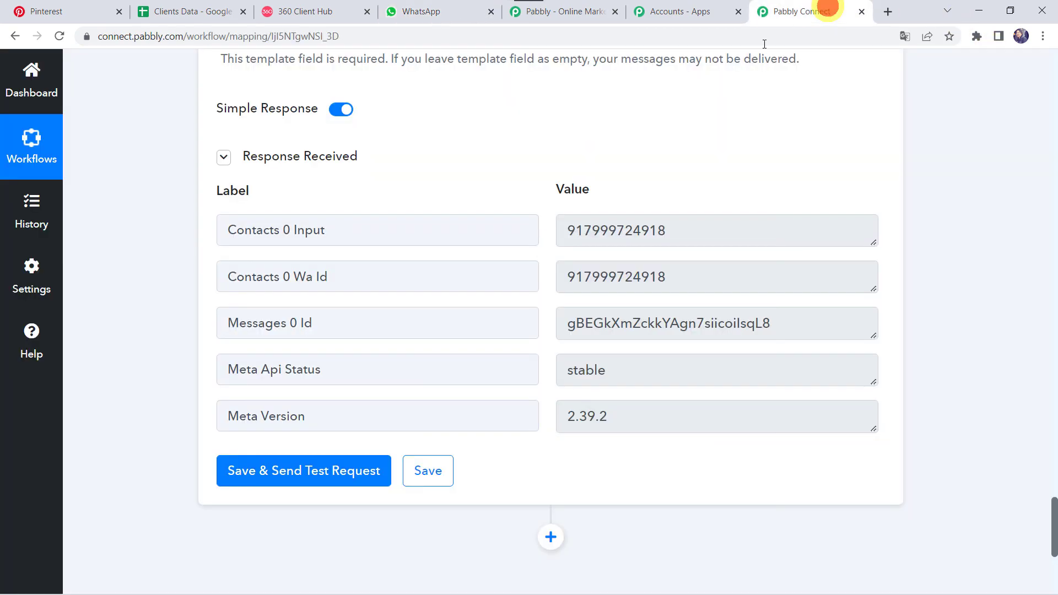
- Collapse the WhatsApp by 360Dialog, Iterator, Google Sheets and Pinterest trigger steps
{"action": "scroll", "coordinate": [719, 79], "scroll_direction": "up", "scroll_amount": 15}
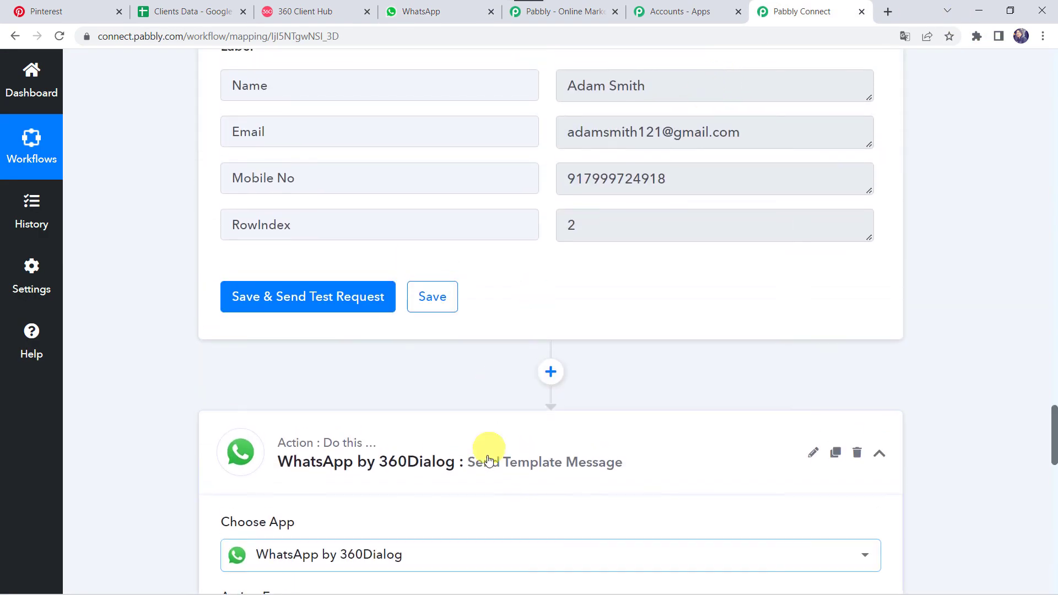
{"action": "left_click", "coordinate": [478, 457]}
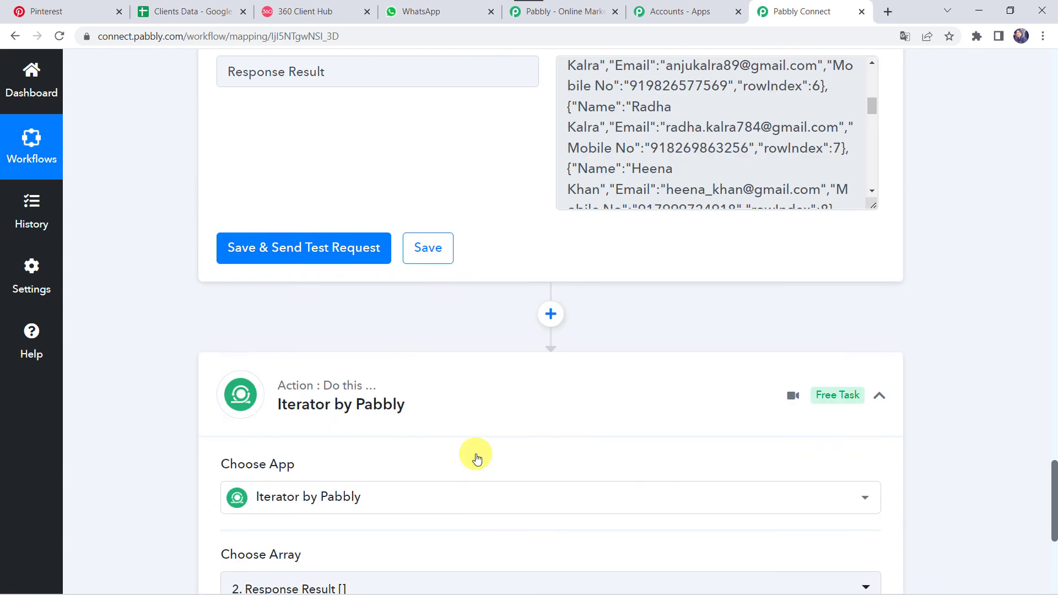
{"action": "left_click", "coordinate": [489, 385]}
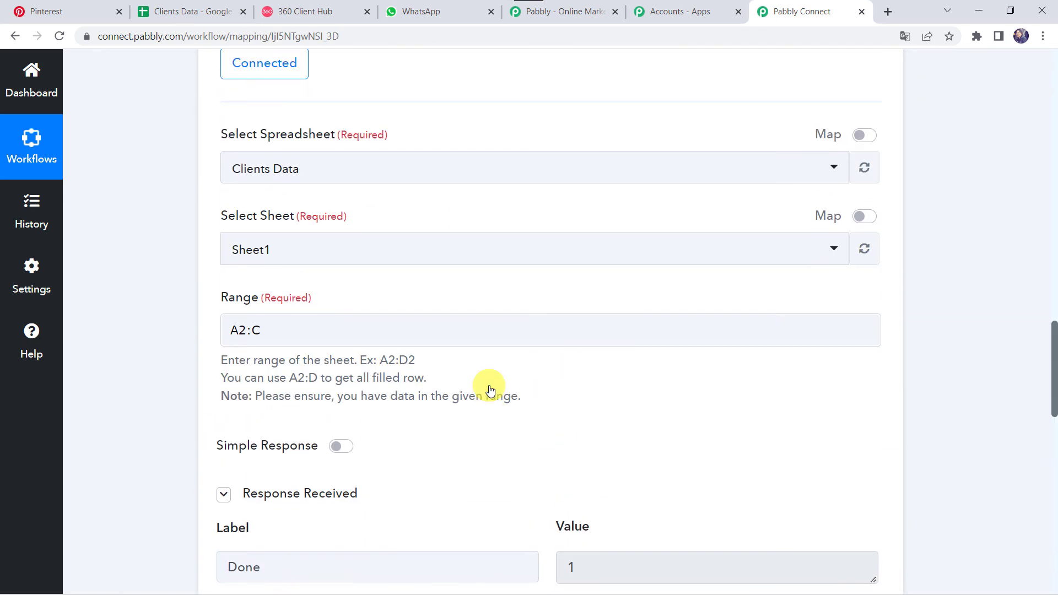
{"action": "scroll", "coordinate": [490, 390], "scroll_direction": "up", "scroll_amount": 7}
{"action": "left_click", "coordinate": [483, 209]}
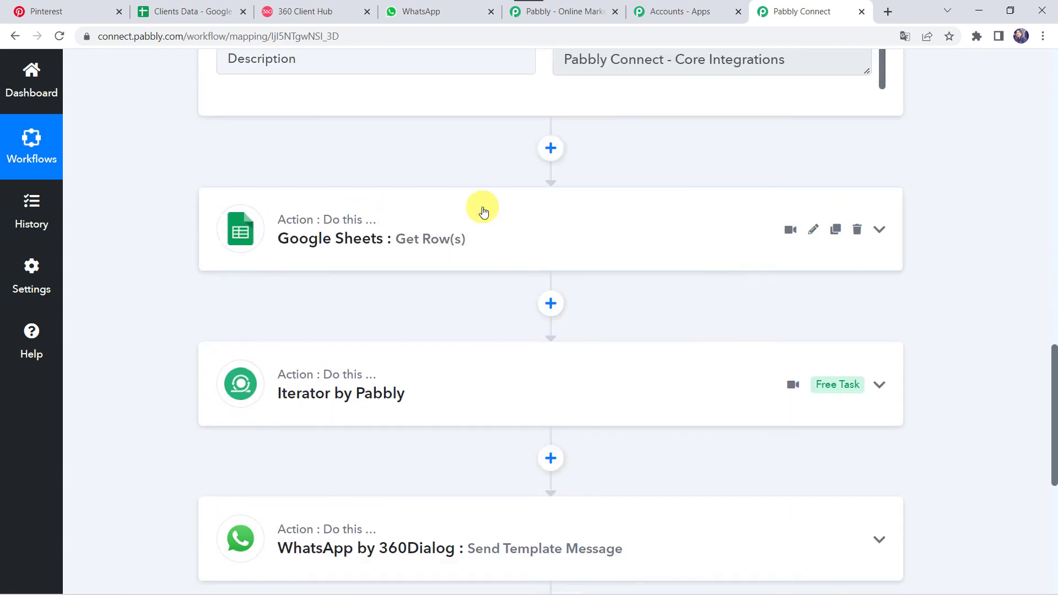
{"action": "scroll", "coordinate": [483, 212], "scroll_direction": "up", "scroll_amount": 12}
{"action": "left_click", "coordinate": [469, 265]}
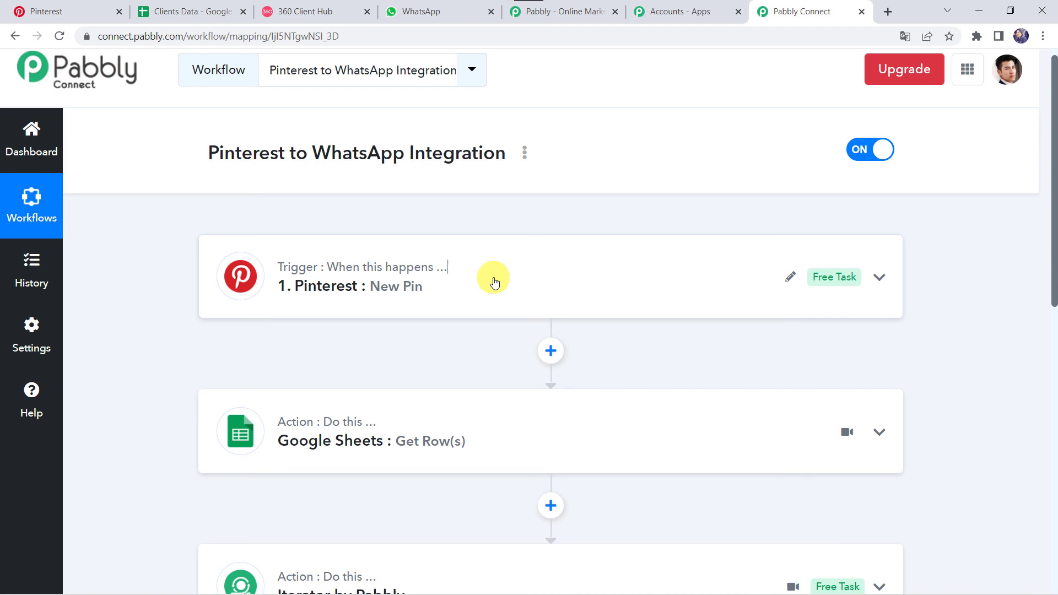
- Scroll through the collapsed New Pin, Get Row(s), Iterator and Send Template Message outline
{"action": "scroll", "coordinate": [492, 280], "scroll_direction": "down", "scroll_amount": 2}
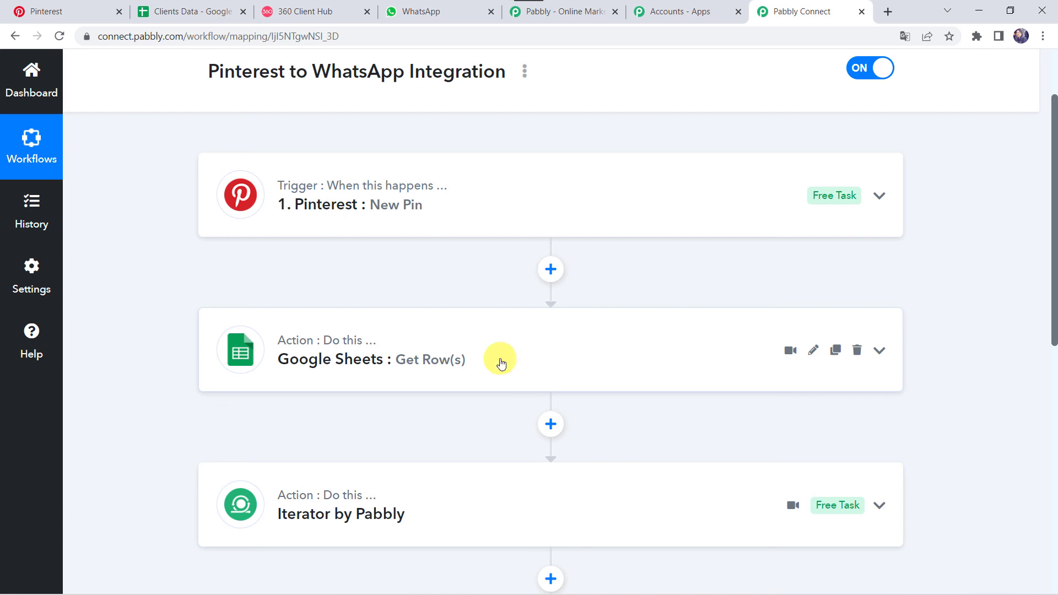
{"action": "scroll", "coordinate": [499, 361], "scroll_direction": "down", "scroll_amount": 2}
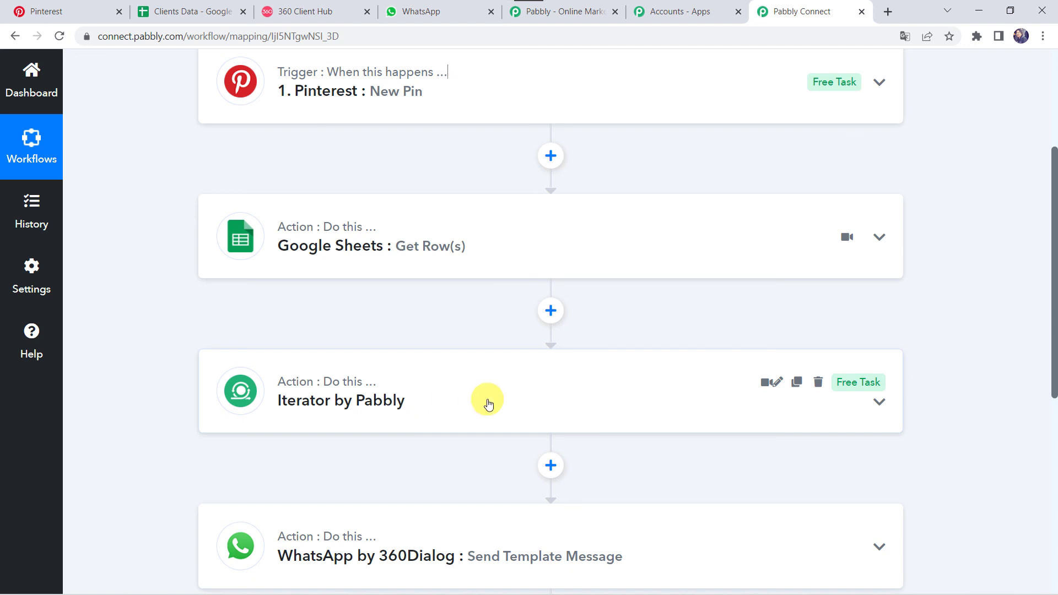
{"action": "scroll", "coordinate": [487, 403], "scroll_direction": "down", "scroll_amount": 1}
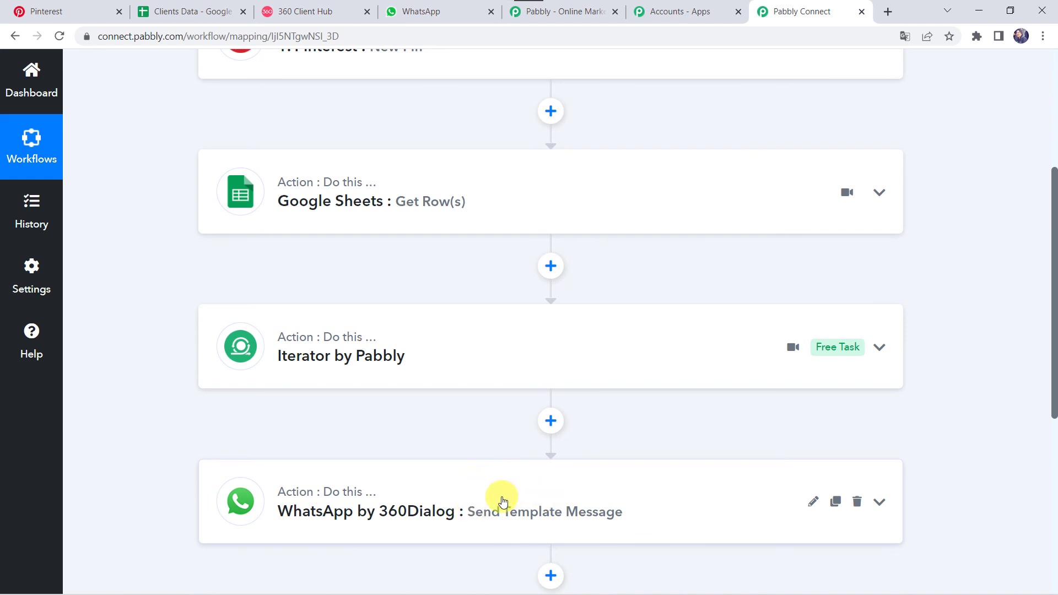
{"action": "scroll", "coordinate": [500, 498], "scroll_direction": "up", "scroll_amount": 3}
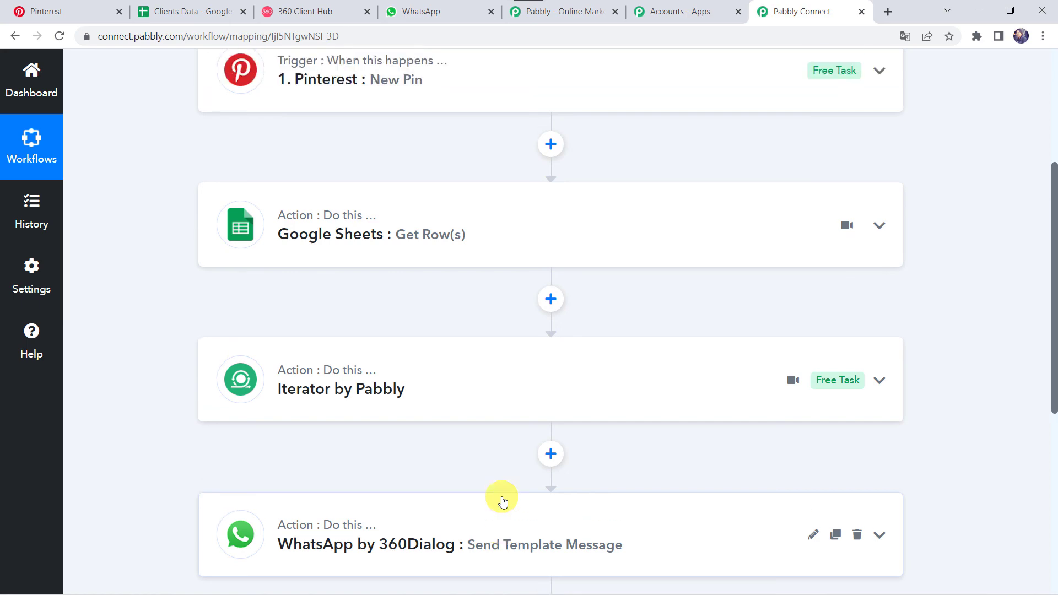
{"action": "scroll", "coordinate": [265, 183], "scroll_direction": "down", "scroll_amount": 3}
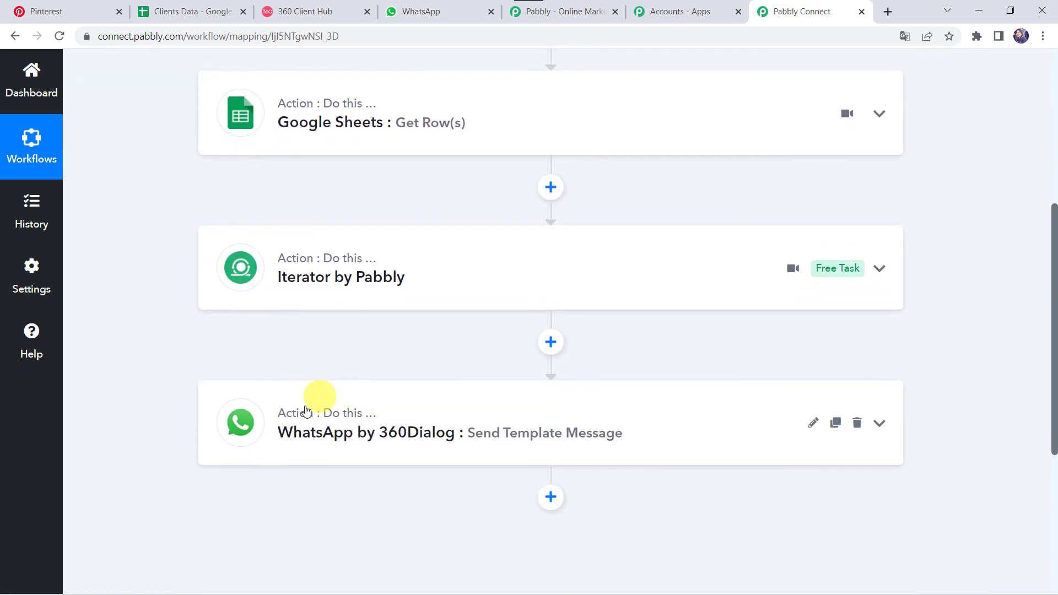
{"action": "scroll", "coordinate": [302, 408], "scroll_direction": "up", "scroll_amount": 6}
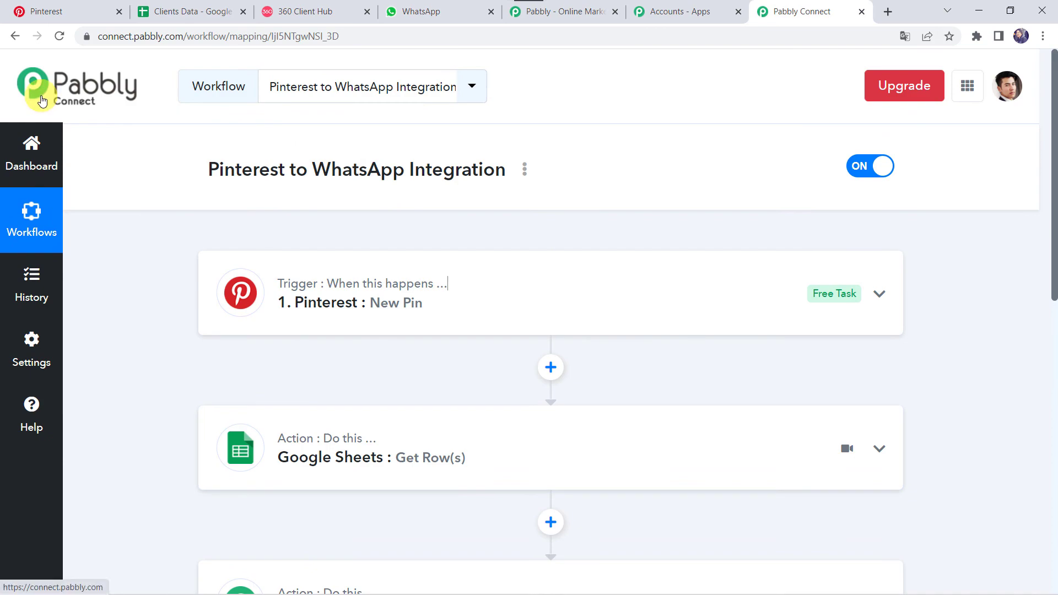